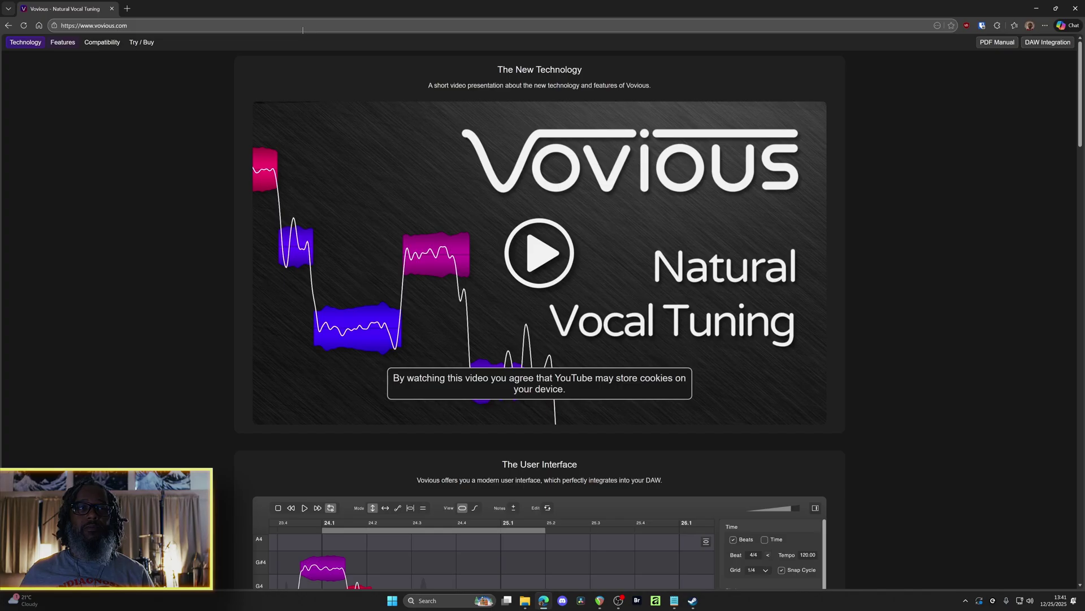
Read the Reaper page of Vovious's DAW Integration guide for the ARA settings and view the Try / Buy section.
click(1048, 44)
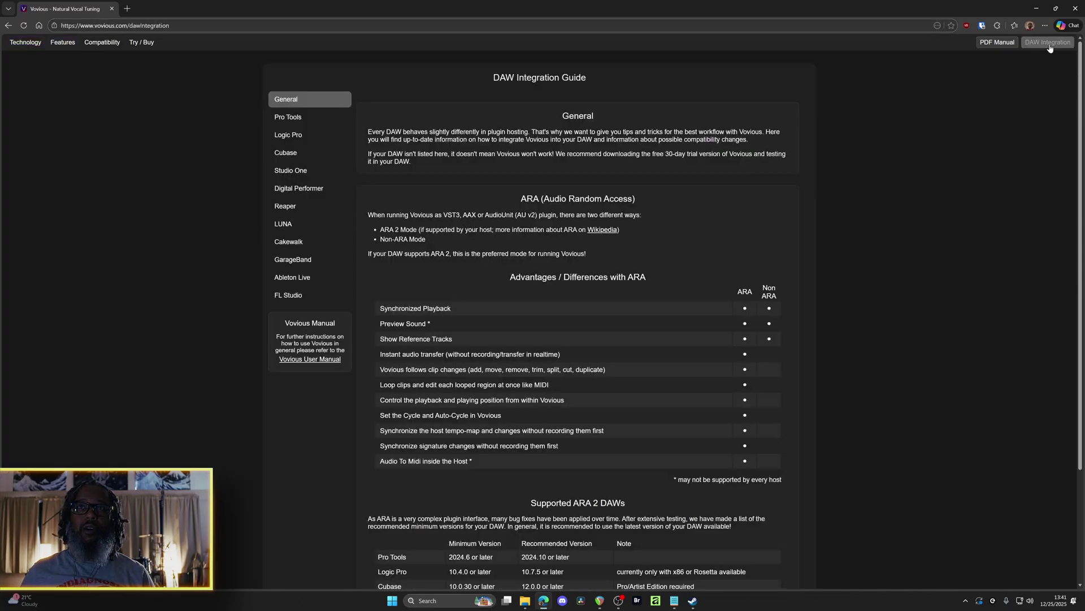
click(294, 212)
scroll(614, 277, down, 5)
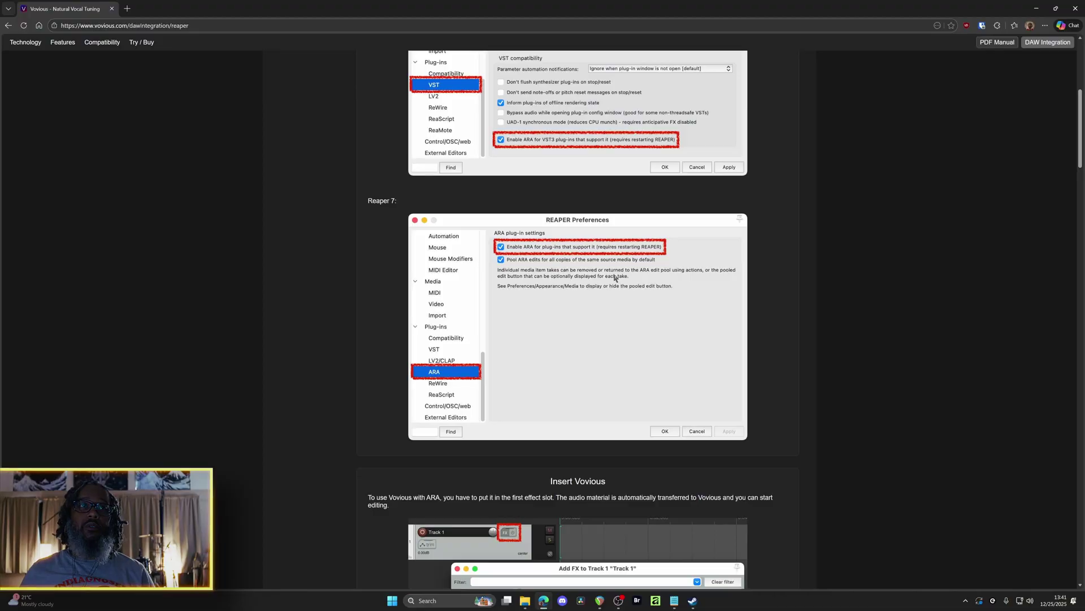
click(148, 48)
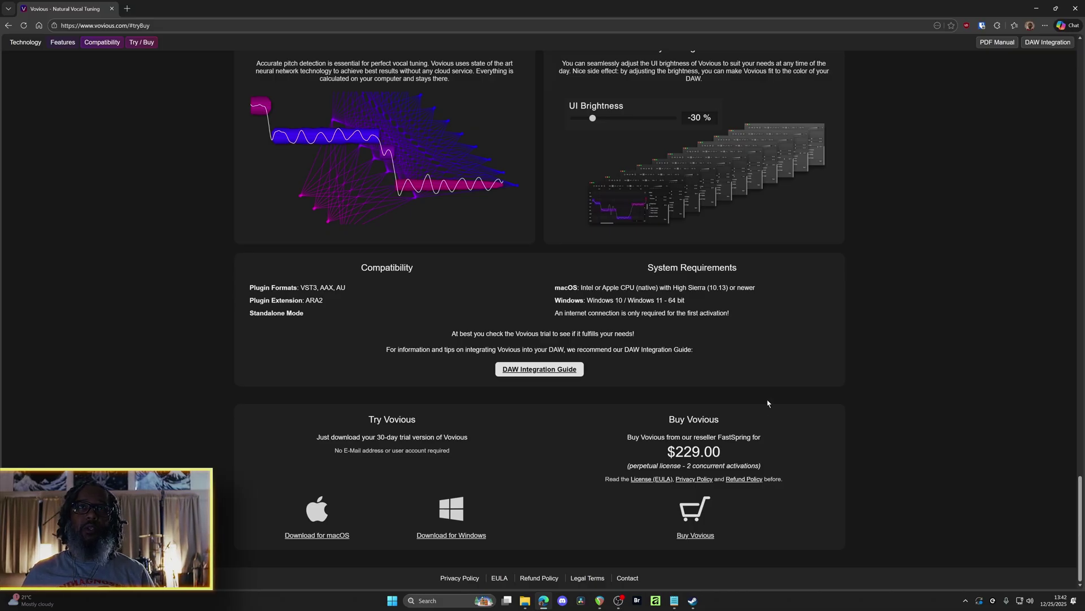
Switch to REAPER and play the song from just before the Verse marker.
click(1036, 7)
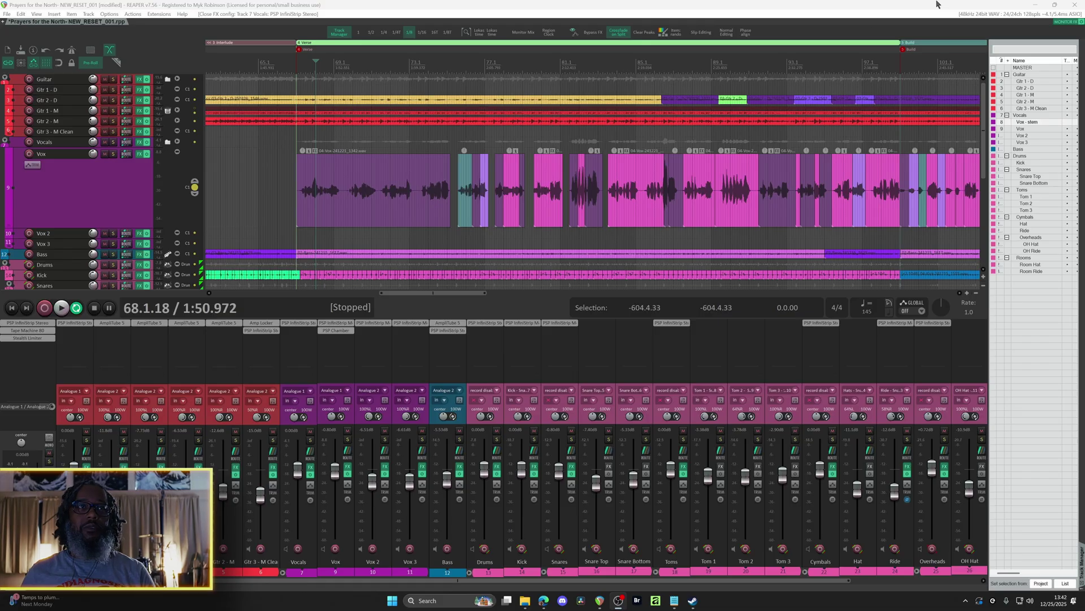
click(287, 65)
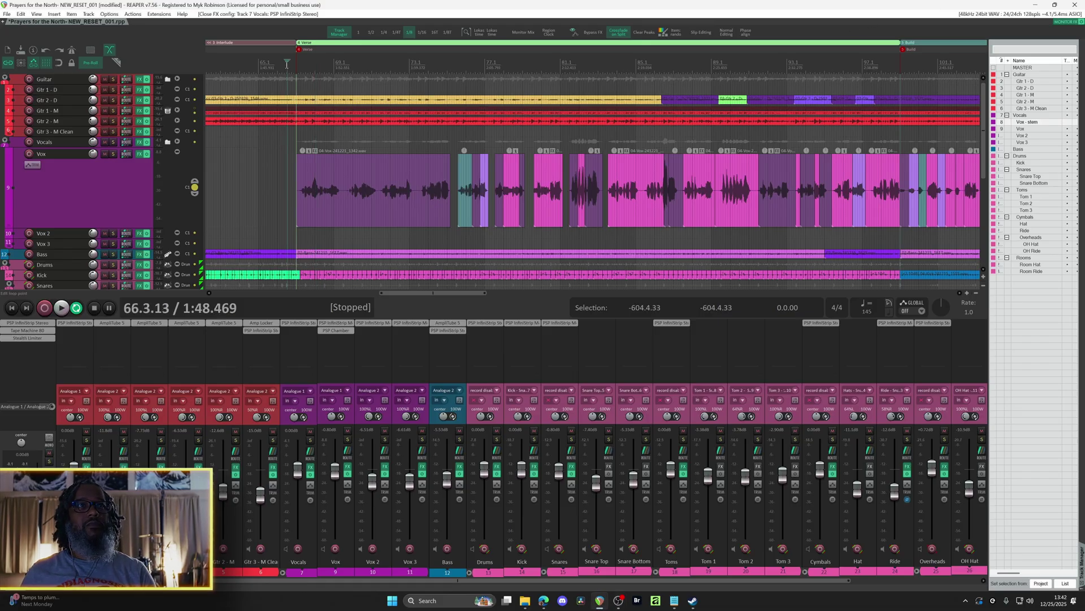
key(space)
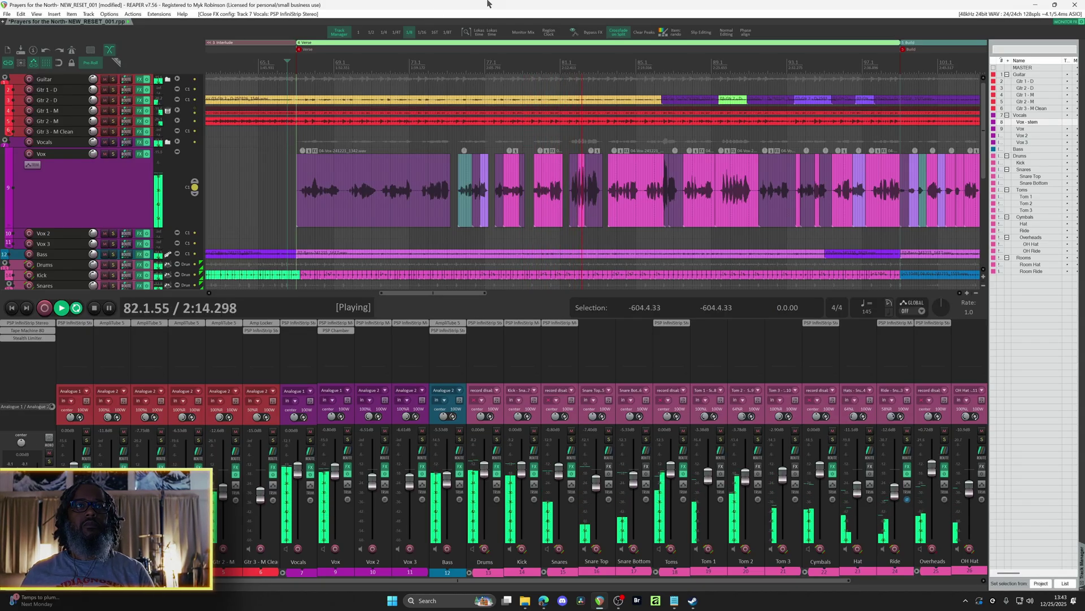
key(space)
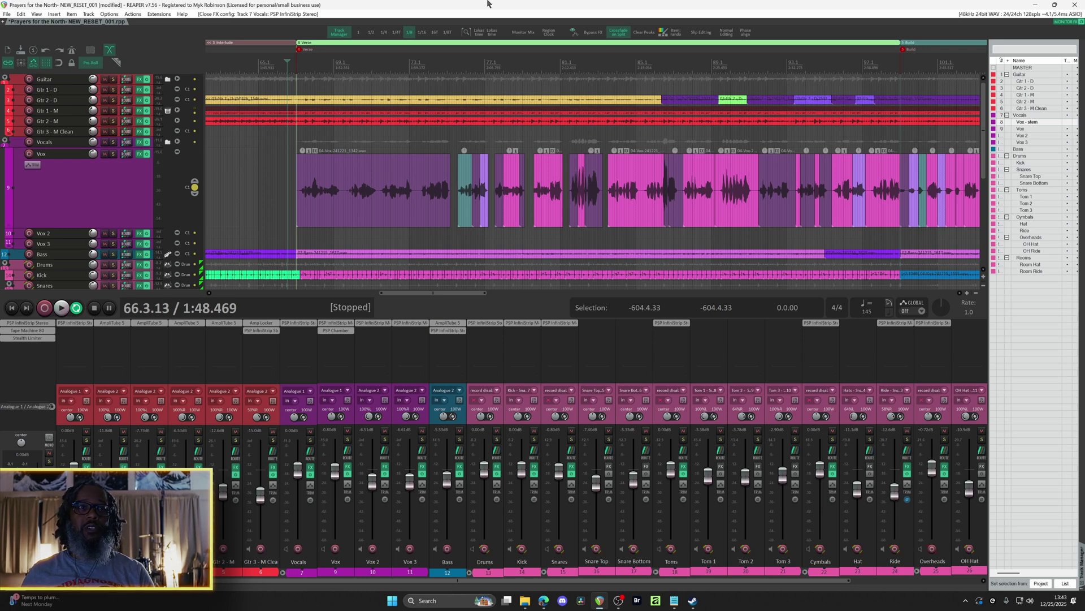
Insert Vovious in the first effect slot of the Vox track, dismiss its trial notice and enlarge the plugin window.
mouse_move(336, 330)
mouse_down()
mouse_move(334, 351)
mouse_move(346, 344)
mouse_up()
double_click(347, 345)
text(vovi)
key(Return)
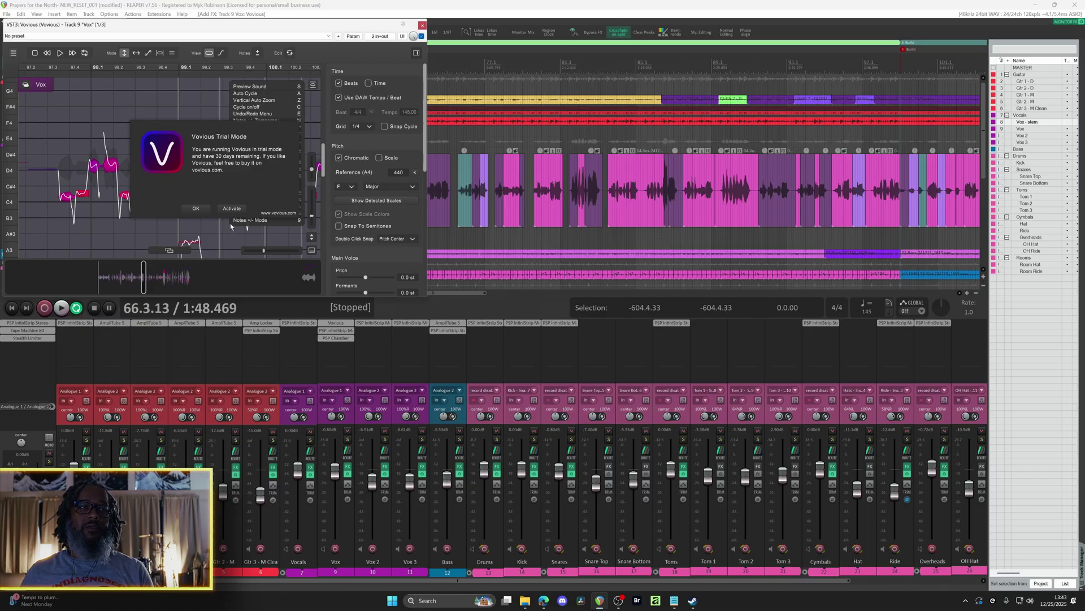
click(197, 209)
drag(427, 298, 916, 537)
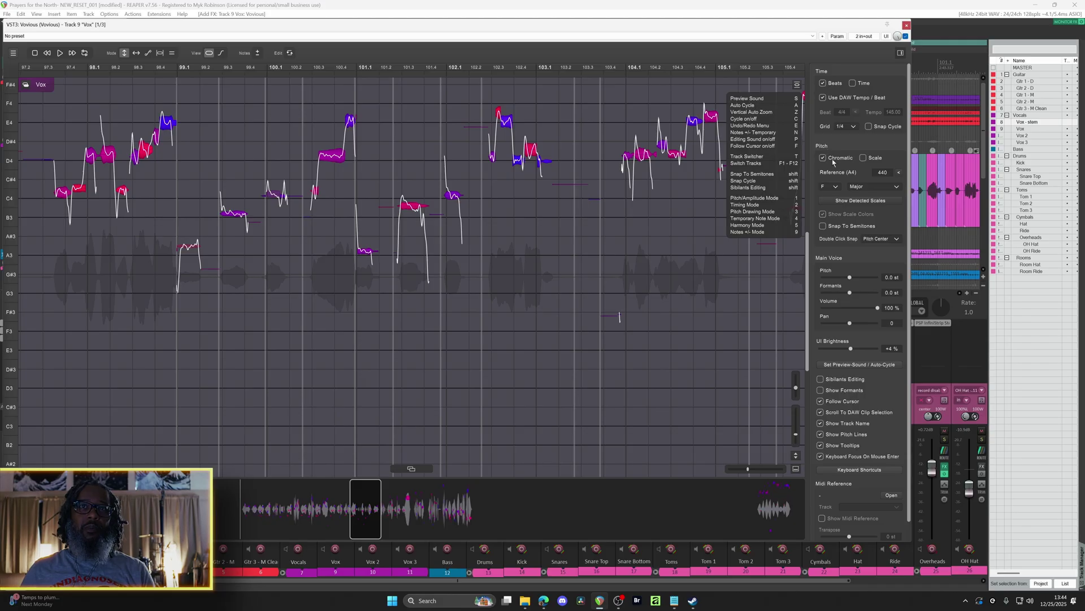
Set the pitch grid to Scale and snap the long note near D4 in bar 100 to its pitch center.
click(863, 159)
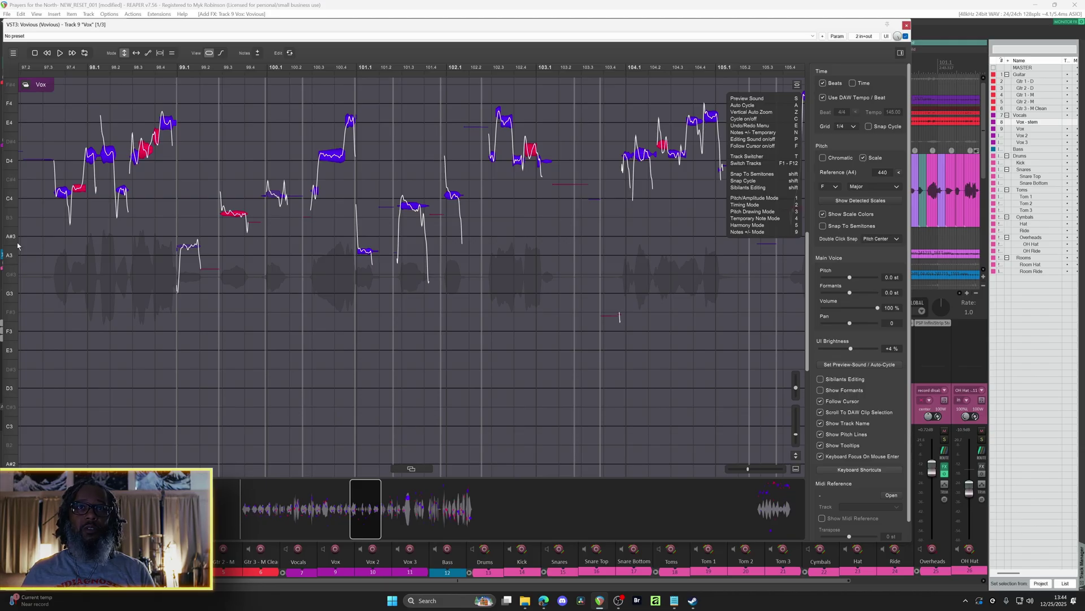
mouse_move(338, 158)
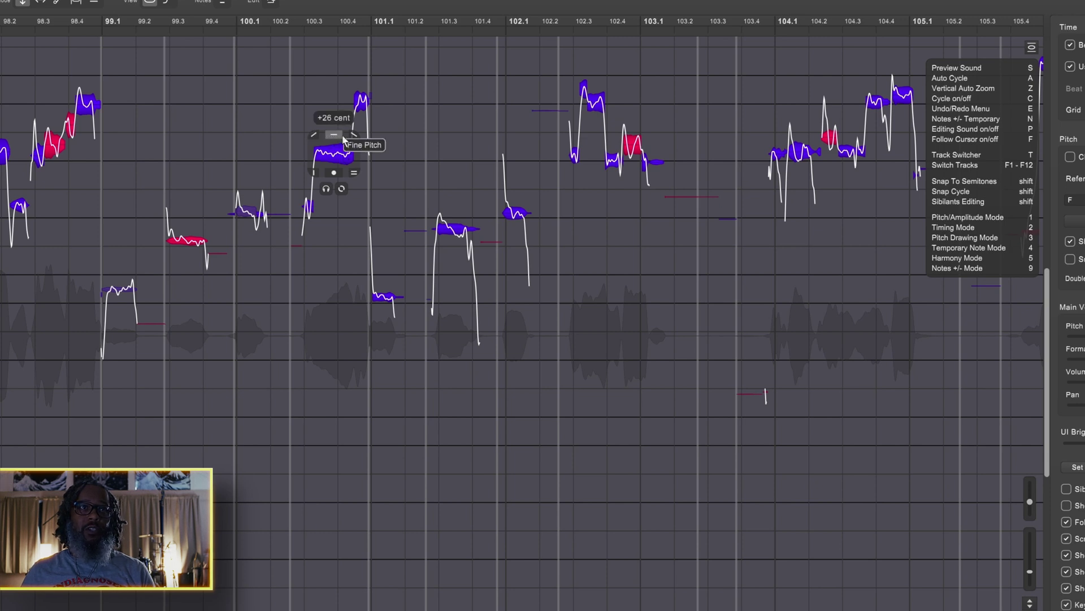
mouse_move(334, 161)
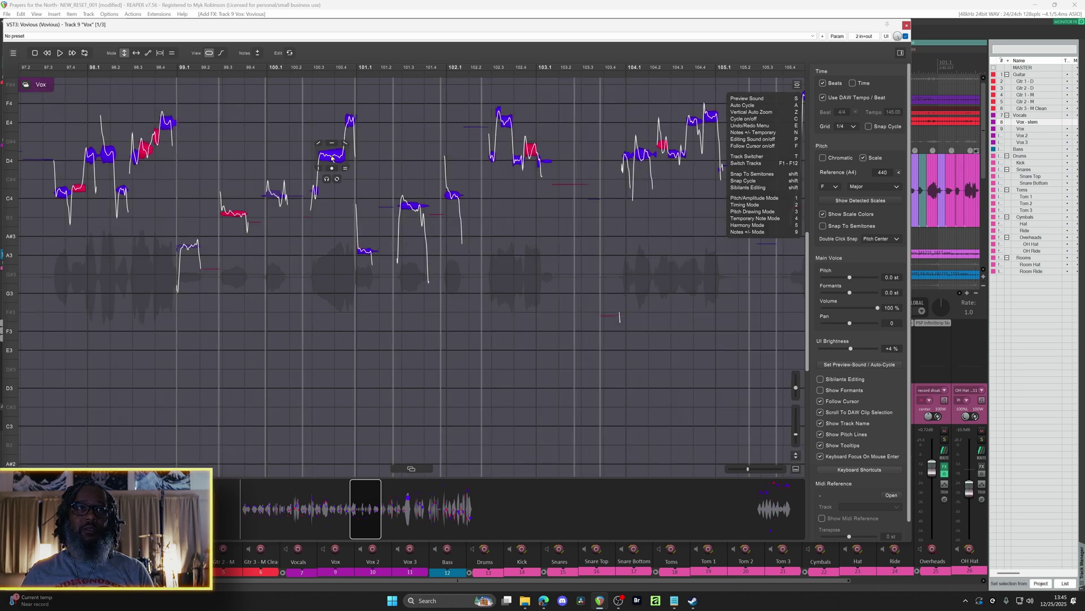
click(333, 158)
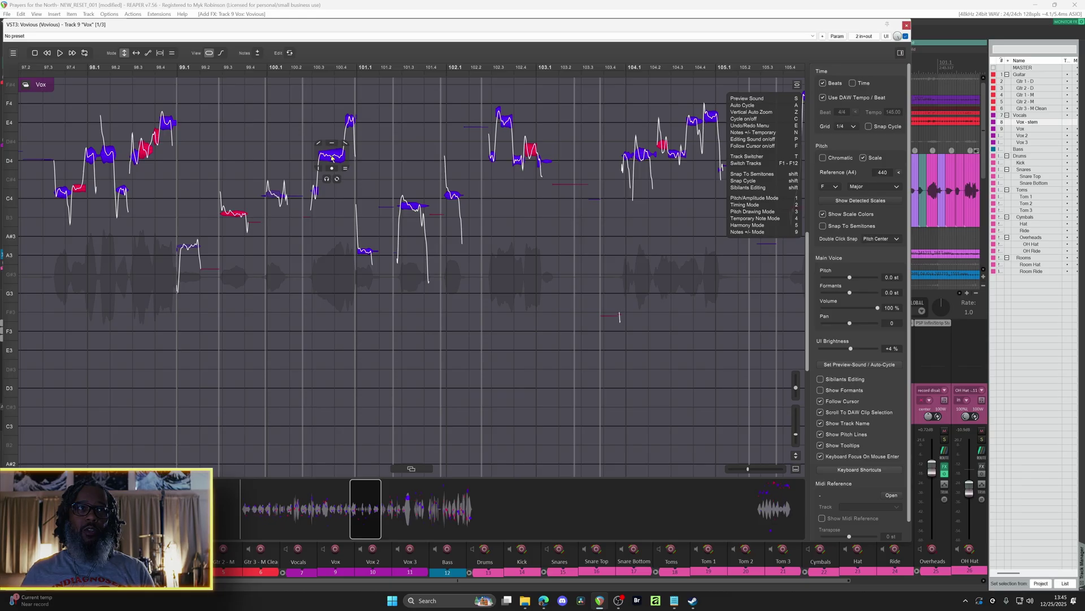
mouse_move(332, 159)
mouse_down()
mouse_move(323, 135)
mouse_move(335, 154)
mouse_up()
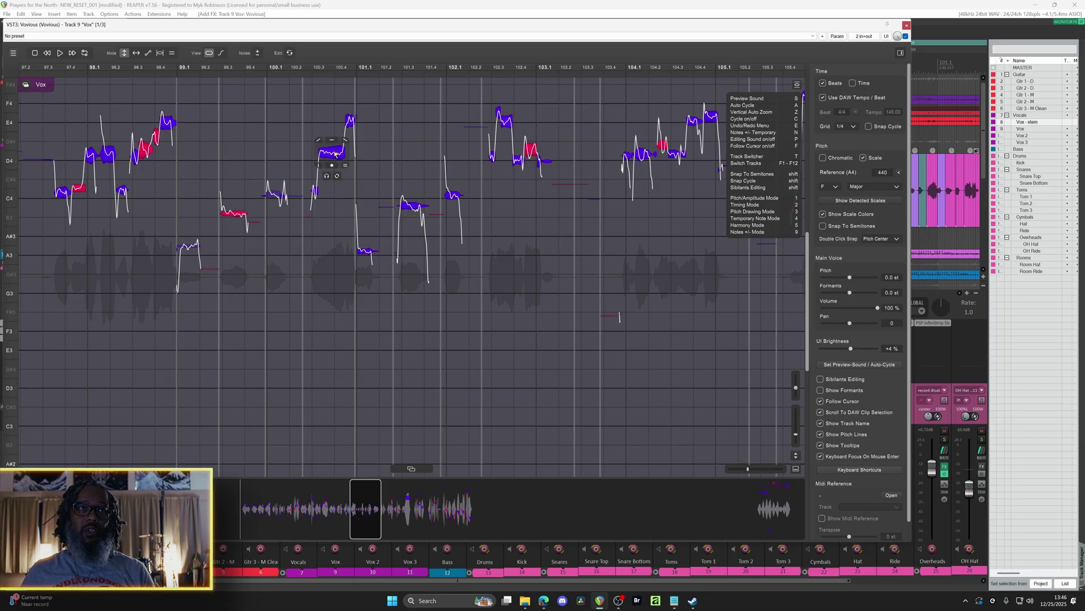
double_click(336, 153)
Select the phrase's notes across bars 97 and 98 and set automatic pitch correction to 100 % amount with Snap To Scale enabled.
drag(24, 99, 177, 207)
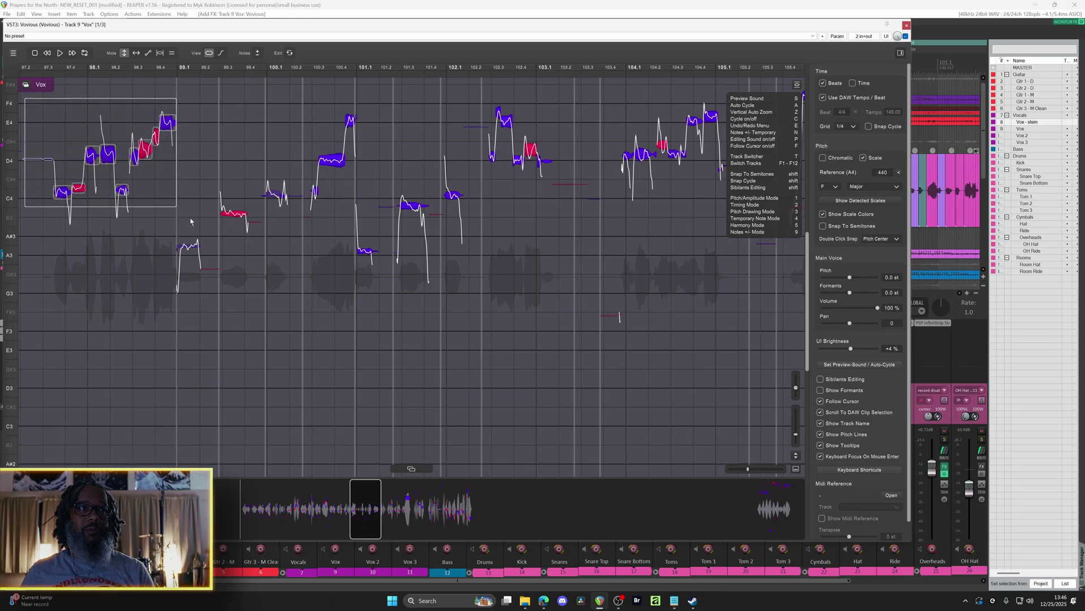
click(32, 67)
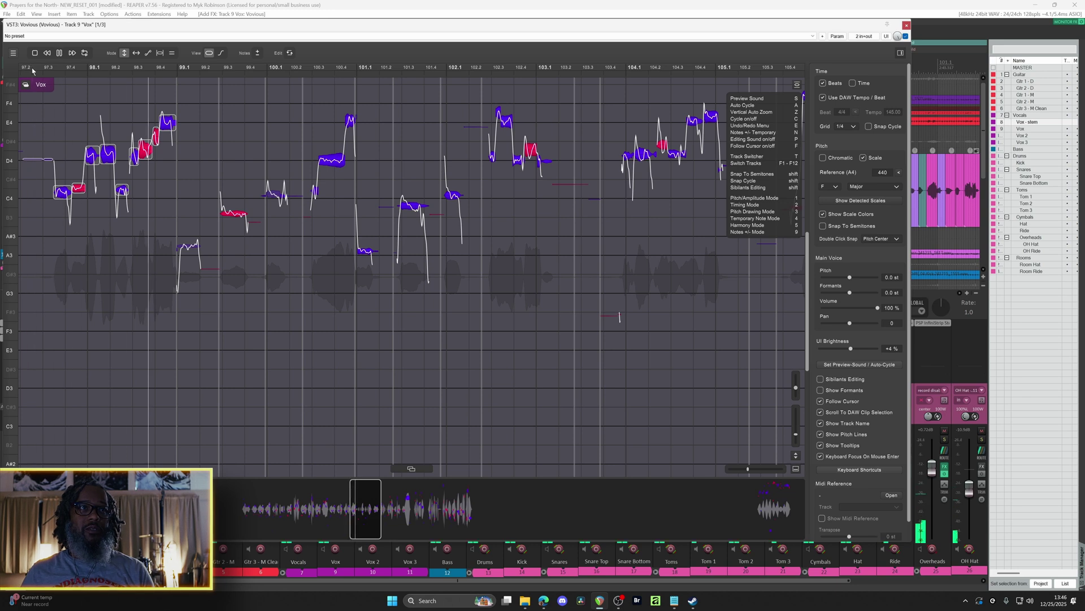
key(space)
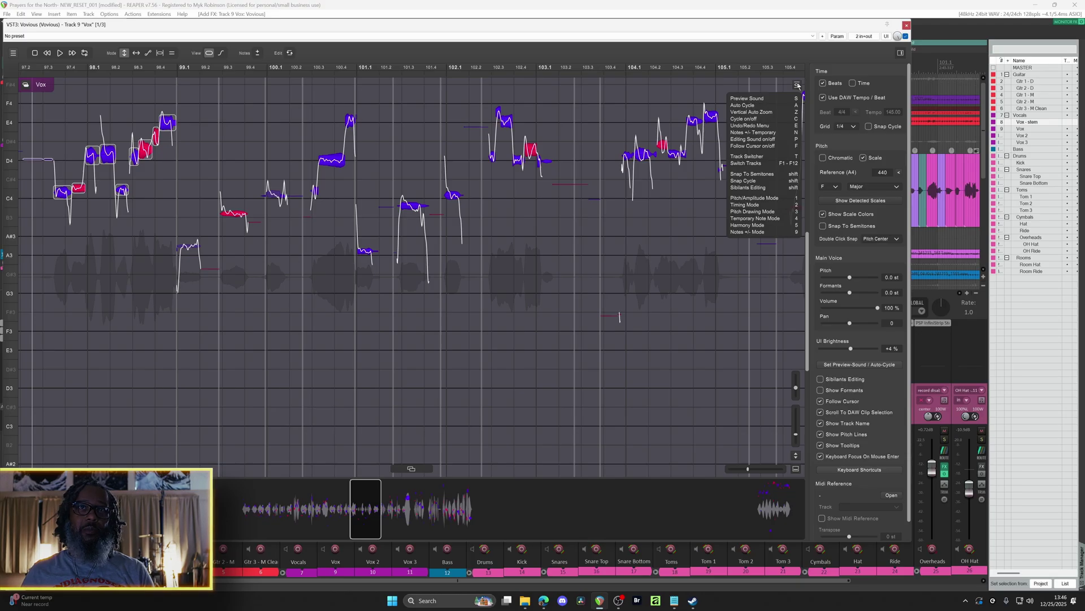
click(798, 85)
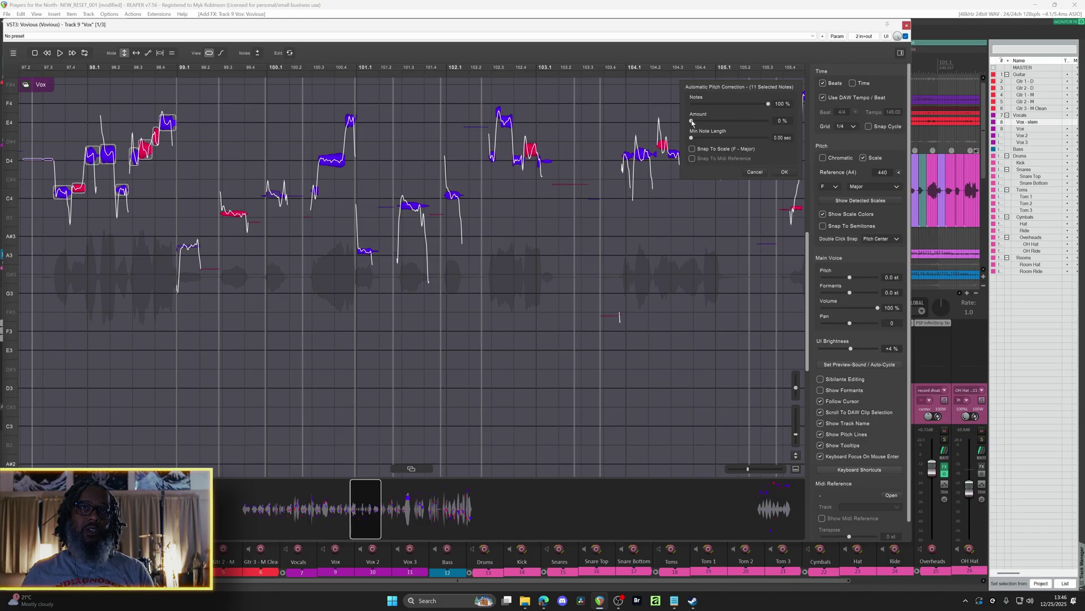
drag(692, 122, 806, 124)
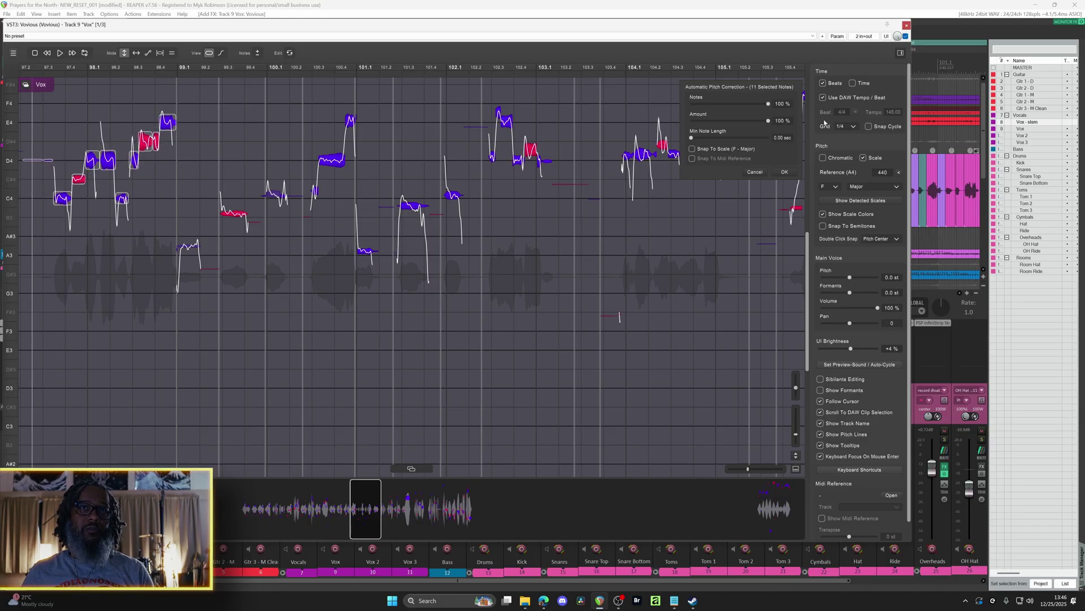
click(692, 149)
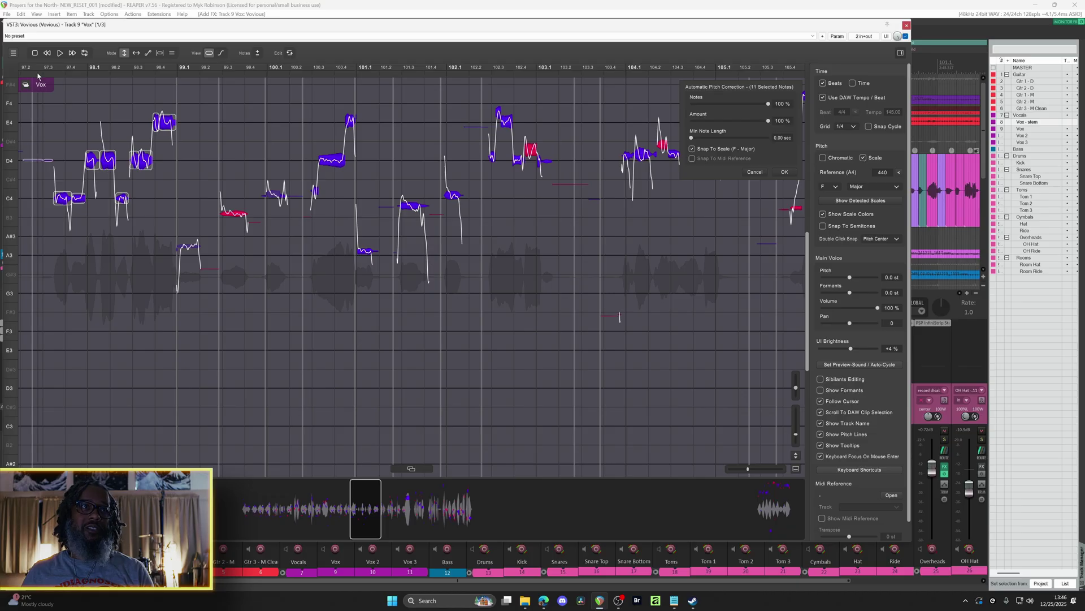
Play back the corrected phrase and accept the automatic pitch correction.
click(37, 69)
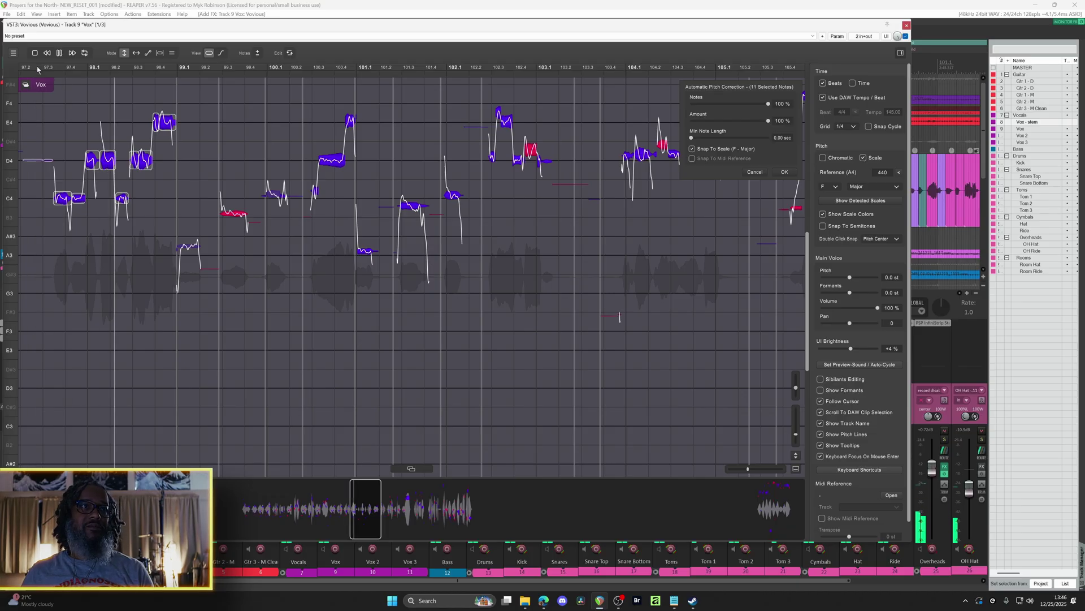
key(space)
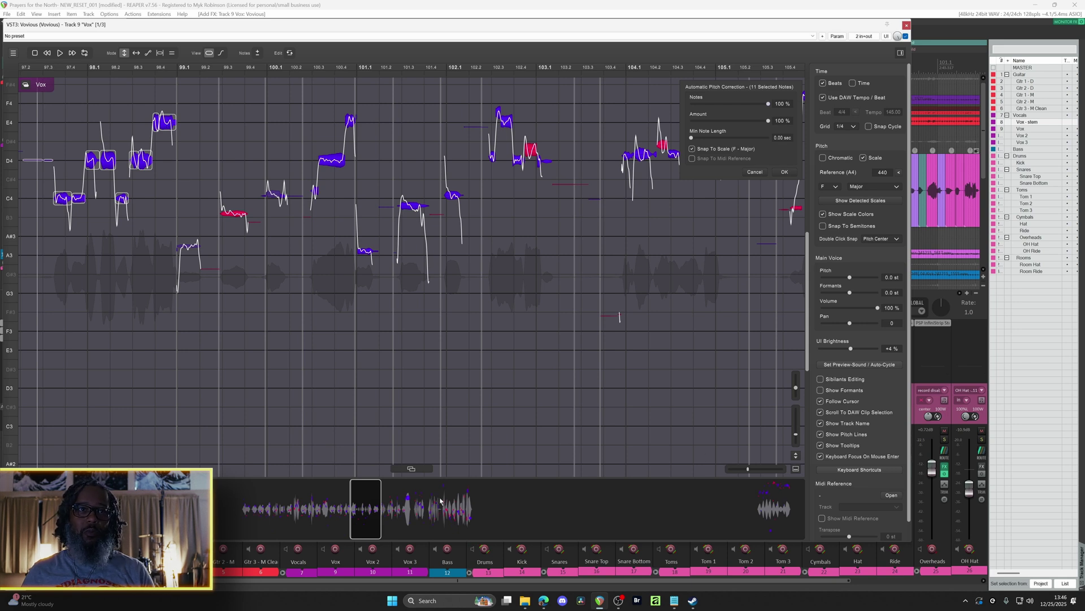
drag(748, 470, 753, 470)
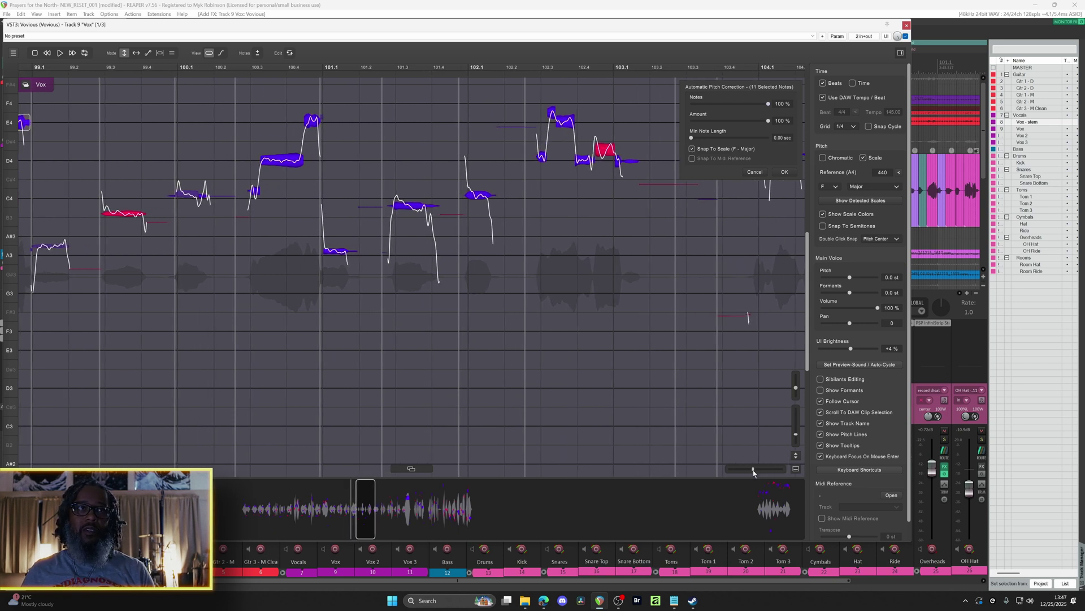
scroll(188, 259, left, 8)
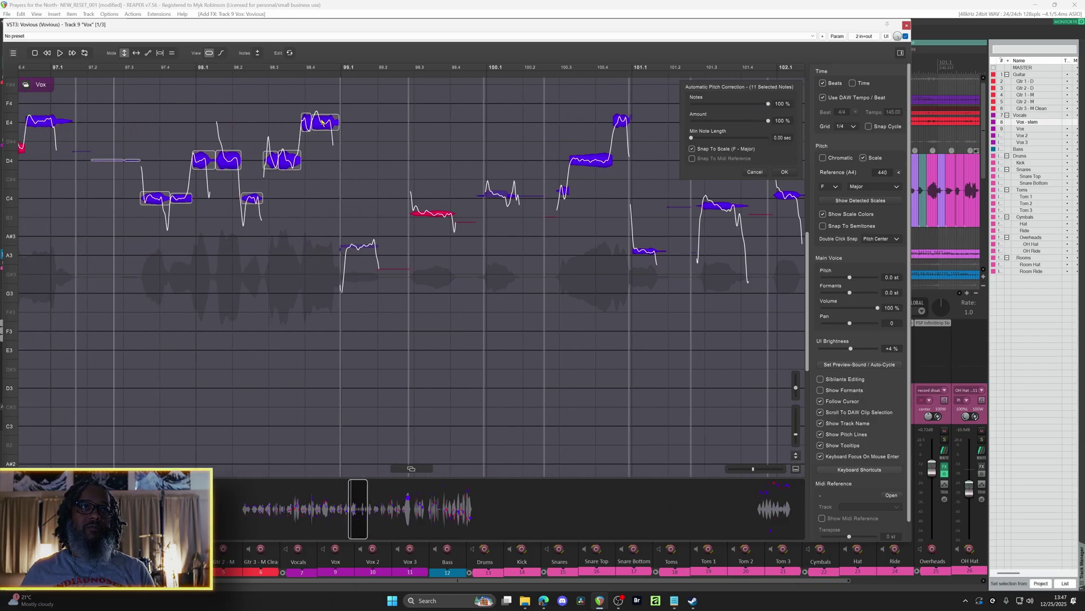
click(790, 175)
click(351, 141)
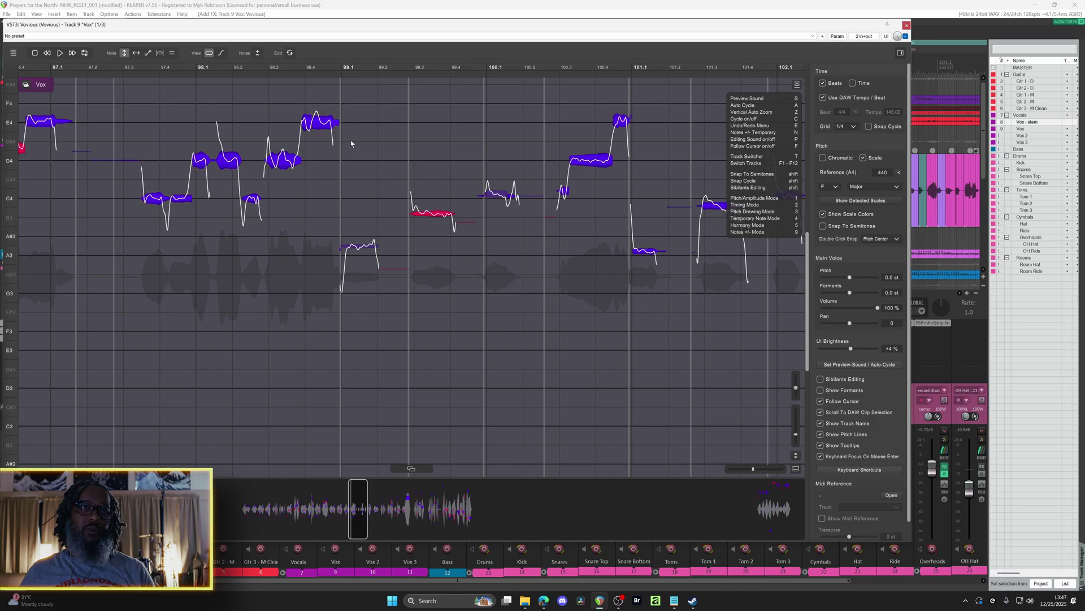
Lower the short E4 note near the end of bar 98 to D4 and play the phrase back.
mouse_move(304, 137)
click(304, 123)
drag(304, 124, 304, 165)
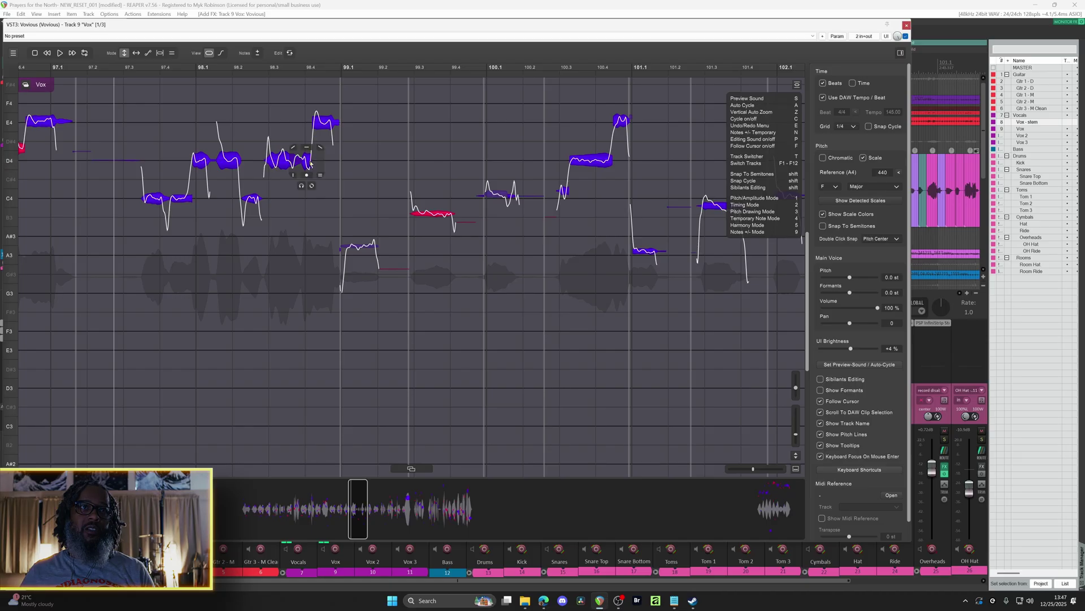
click(89, 71)
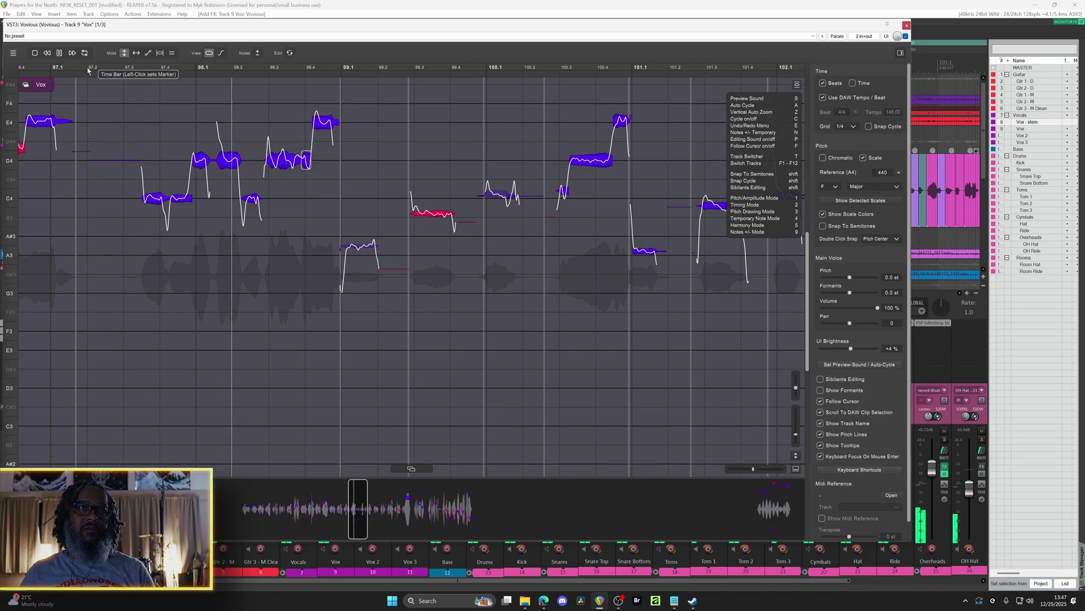
key(space)
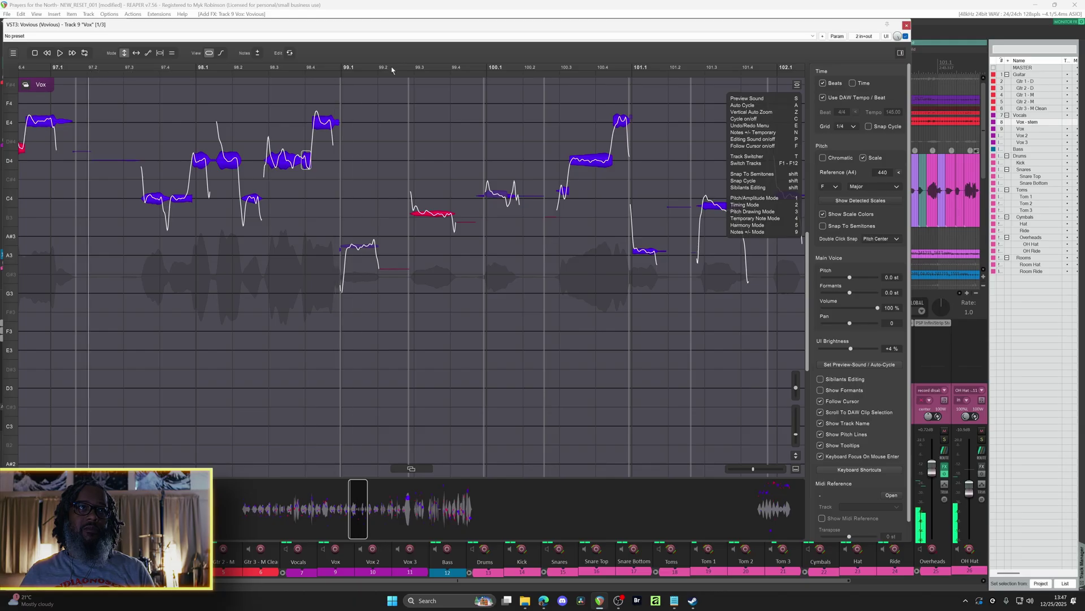
Close the Vovious window, place the edit cursor at the Verse start and solo the Vox track.
click(907, 25)
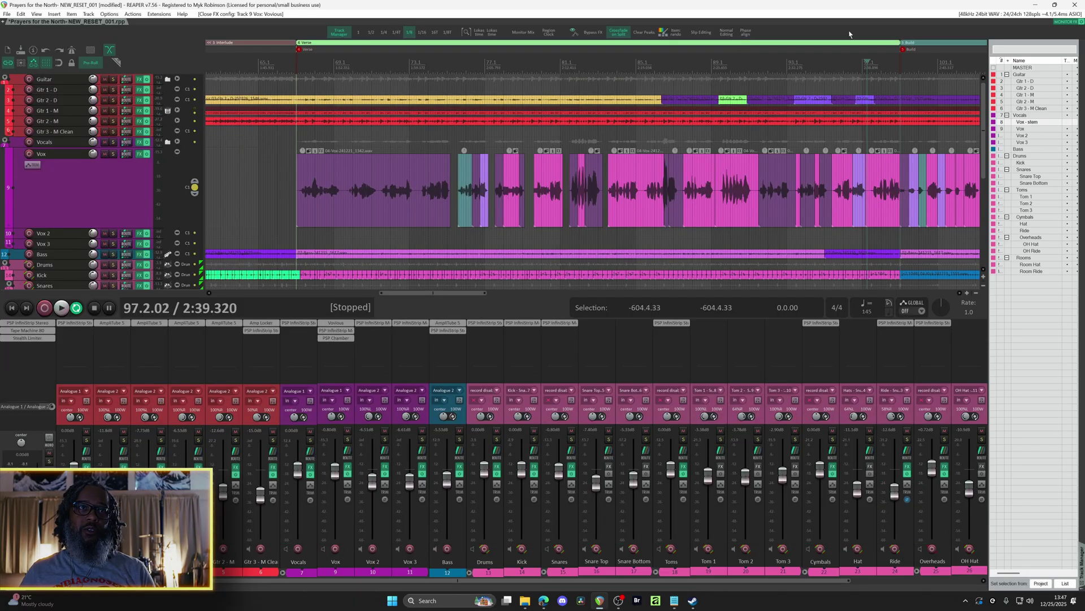
click(296, 66)
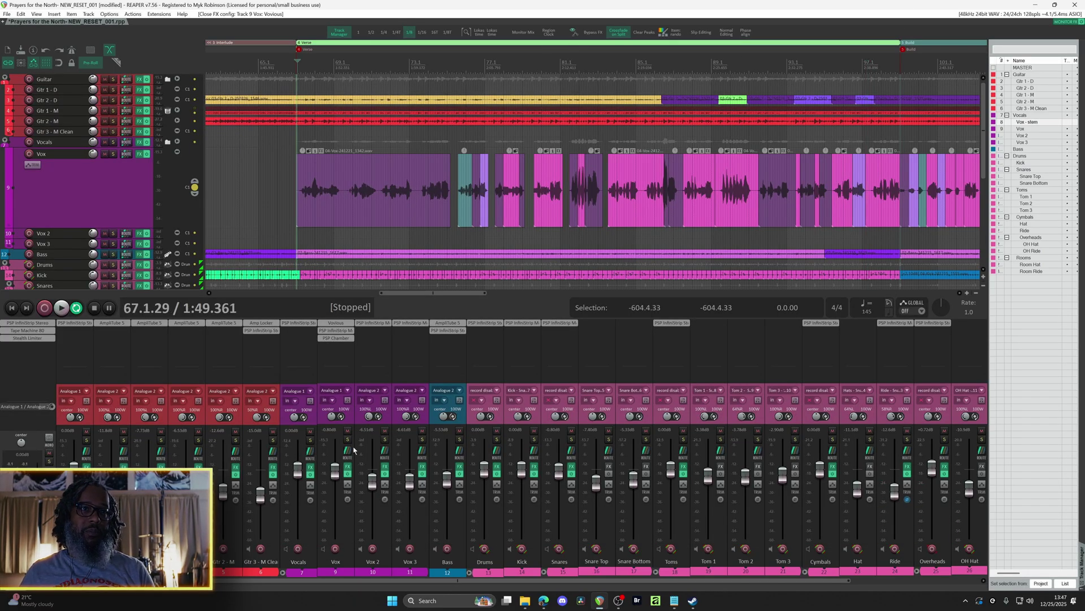
click(347, 439)
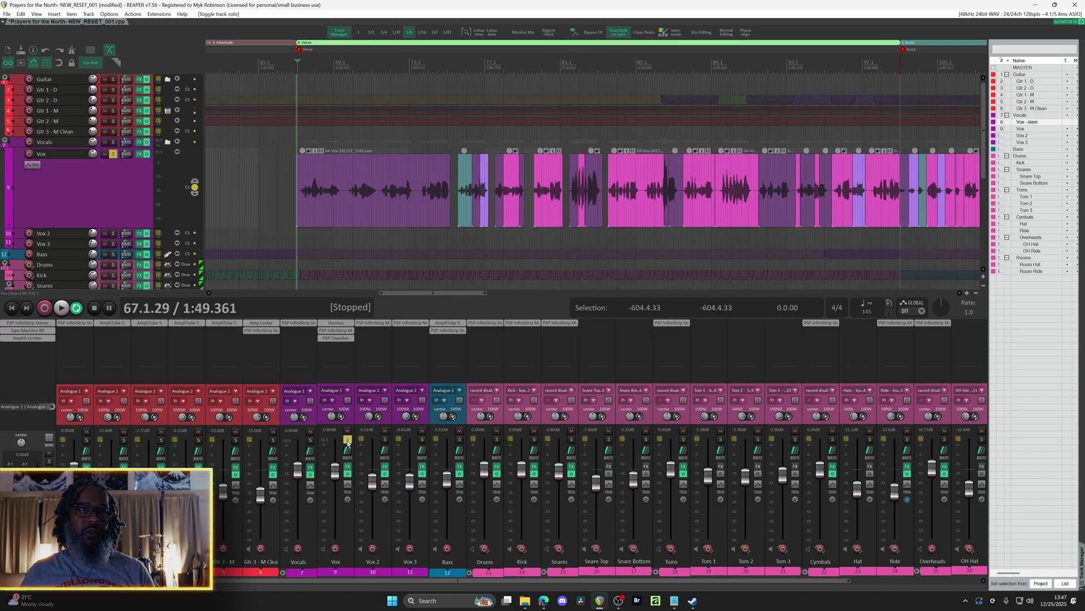
Reopen Vovious on the Vox track and listen to the opening vocal phrase from bar 67.
click(336, 323)
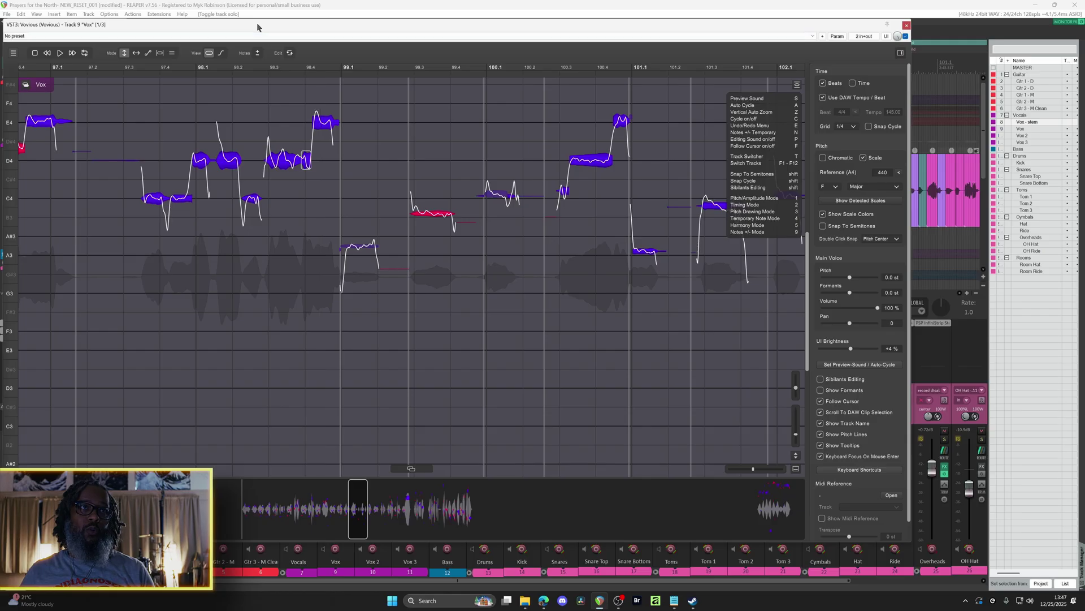
drag(356, 510, 248, 522)
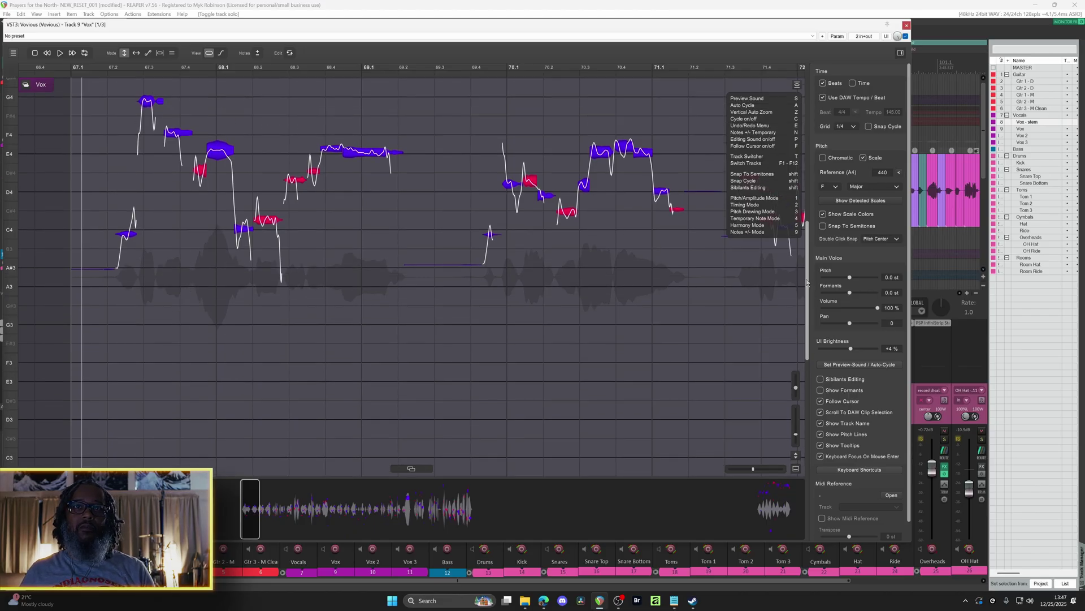
key(space)
mouse_move(450, 296)
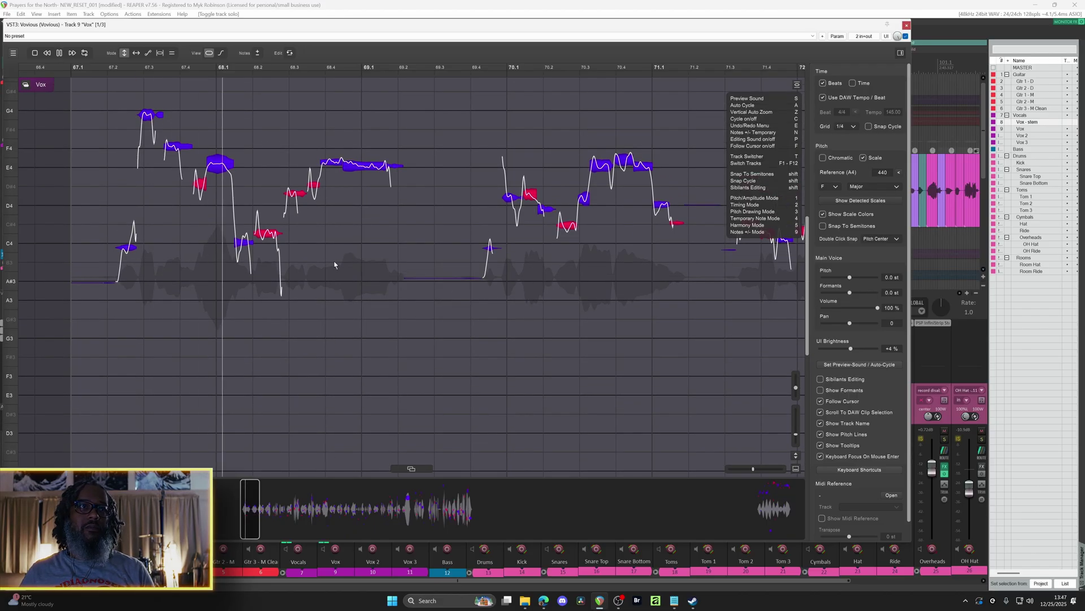
key(space)
mouse_move(275, 233)
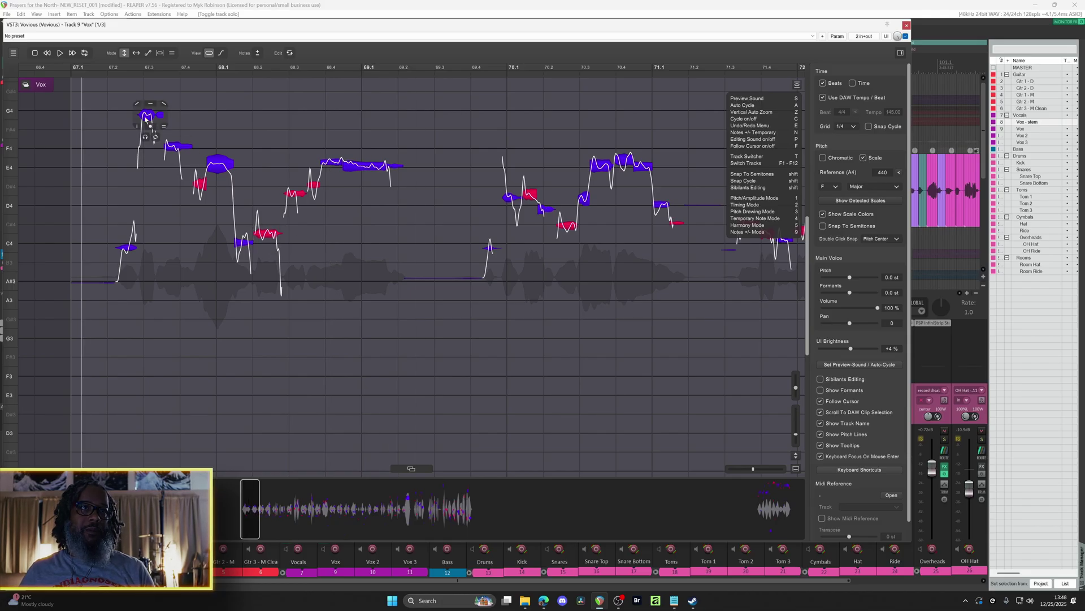
Apply automatic pitch correction at 100% amount to the selected opening phrase, from bar 67 to the start of bar 69.
drag(104, 89, 404, 322)
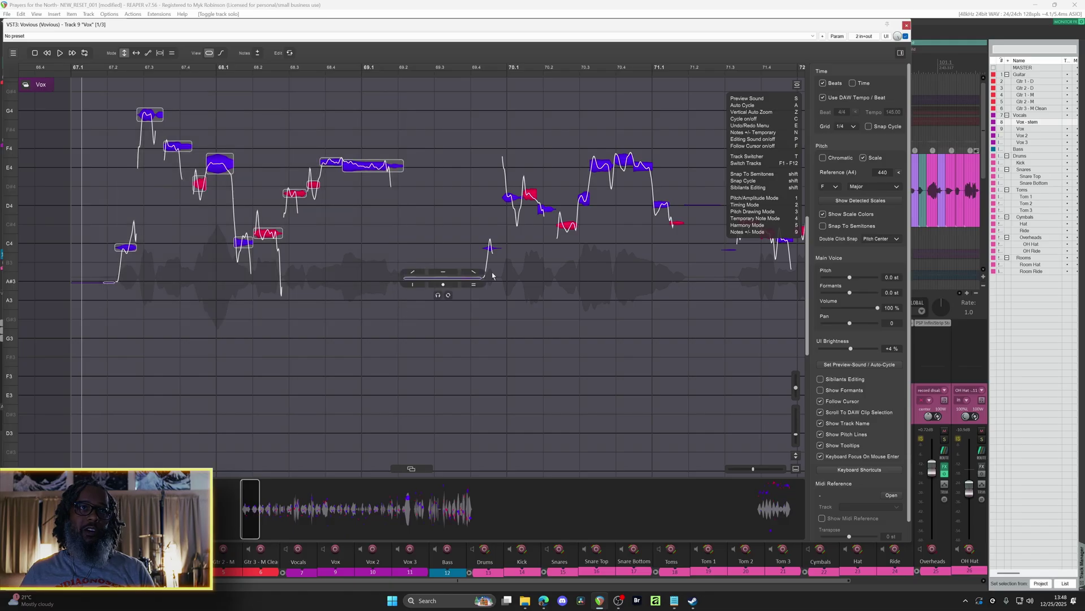
click(799, 85)
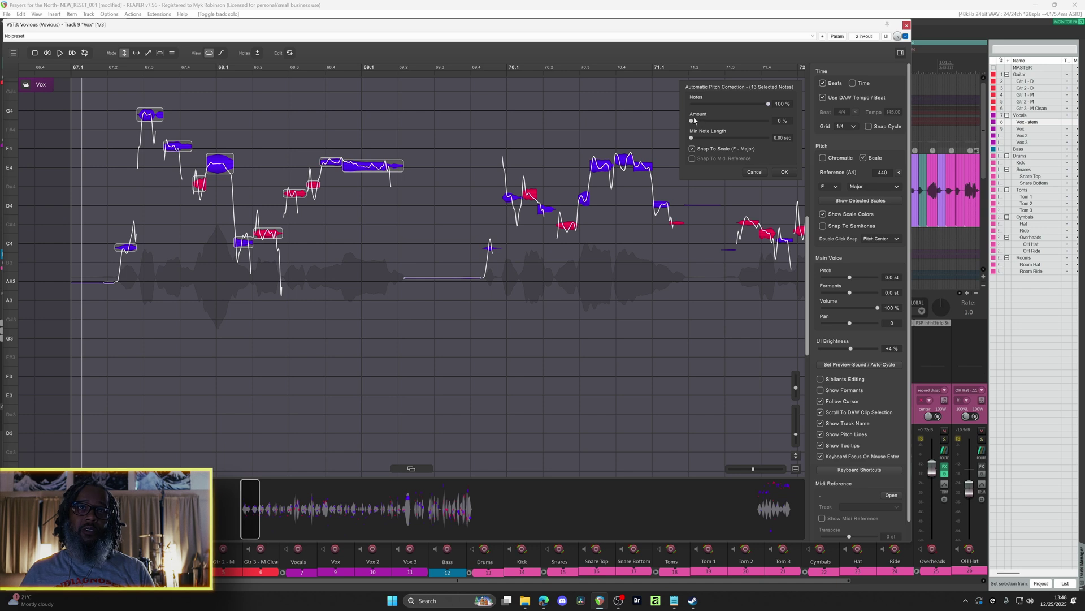
drag(691, 123, 801, 127)
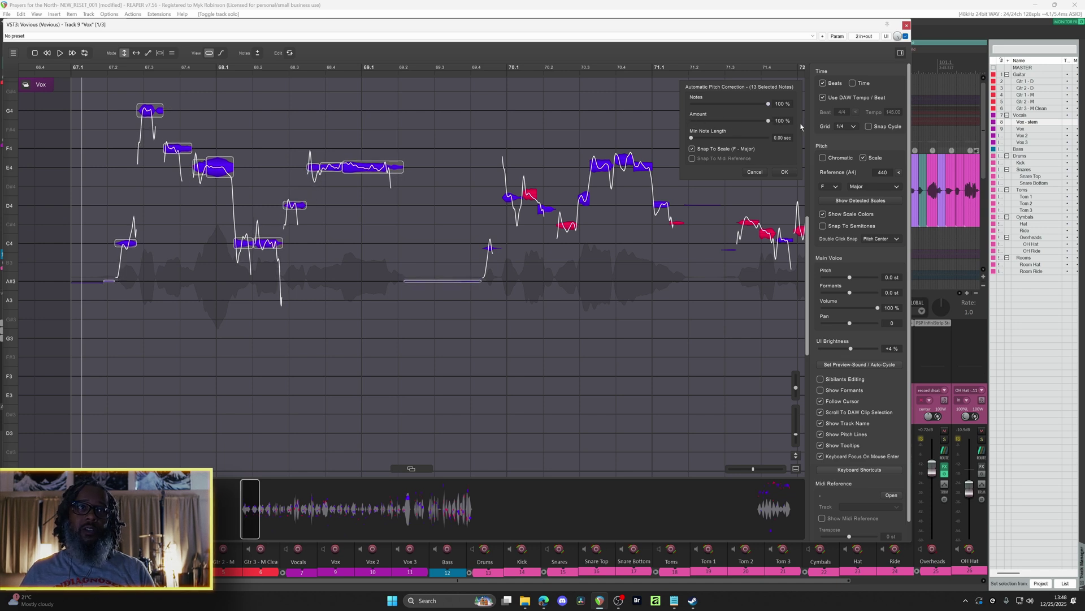
click(785, 172)
Play back the corrected opening phrase from bar 67.
click(85, 72)
key(space)
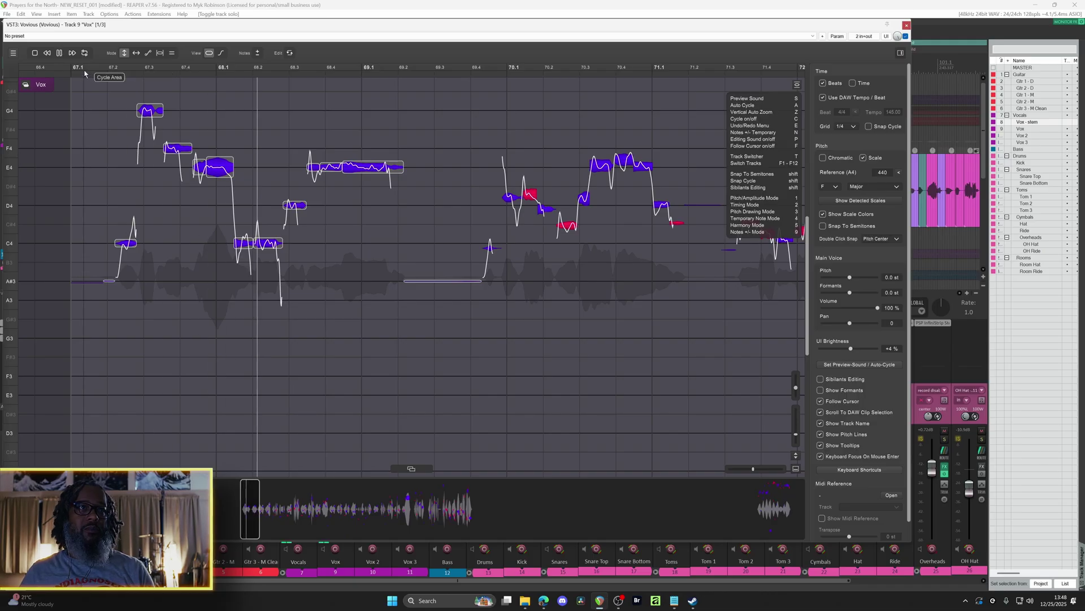
key(space)
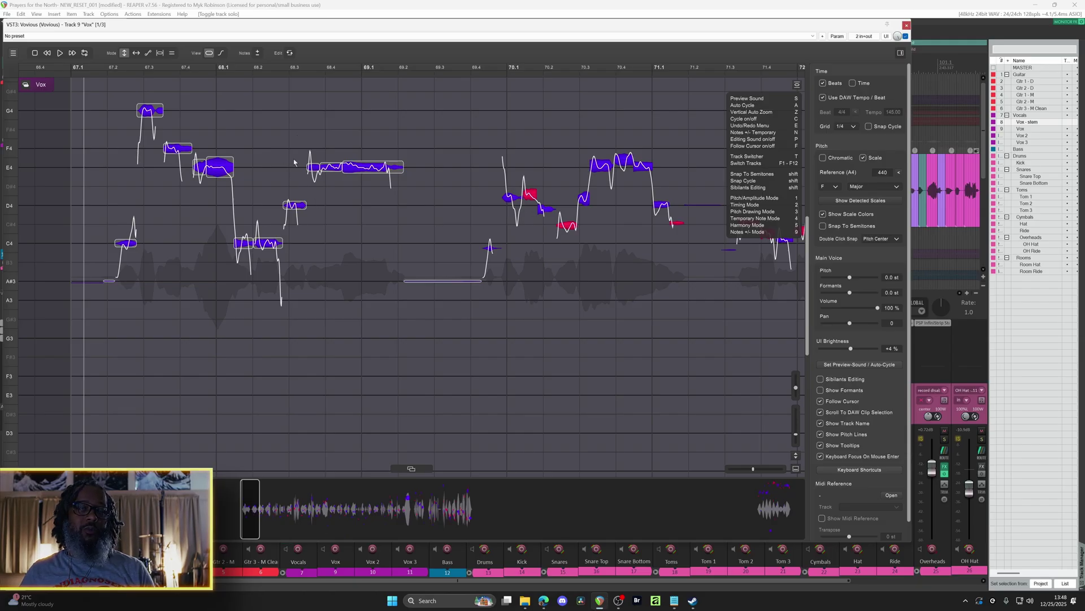
key(space)
key(space)
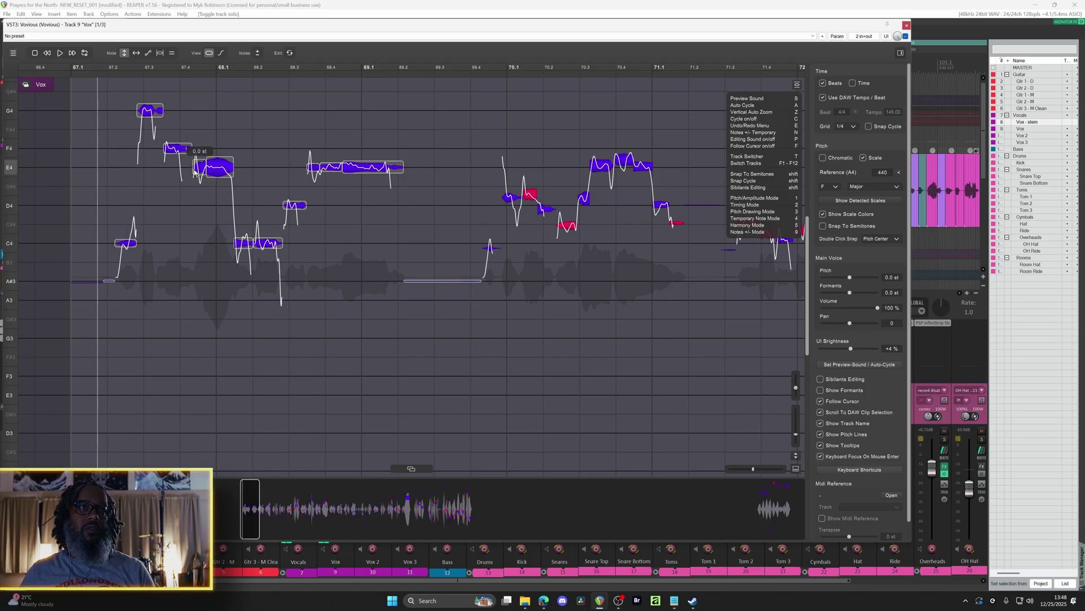
Lower the short E4 note just before bar 68 to D4 and play the phrase back.
click(199, 169)
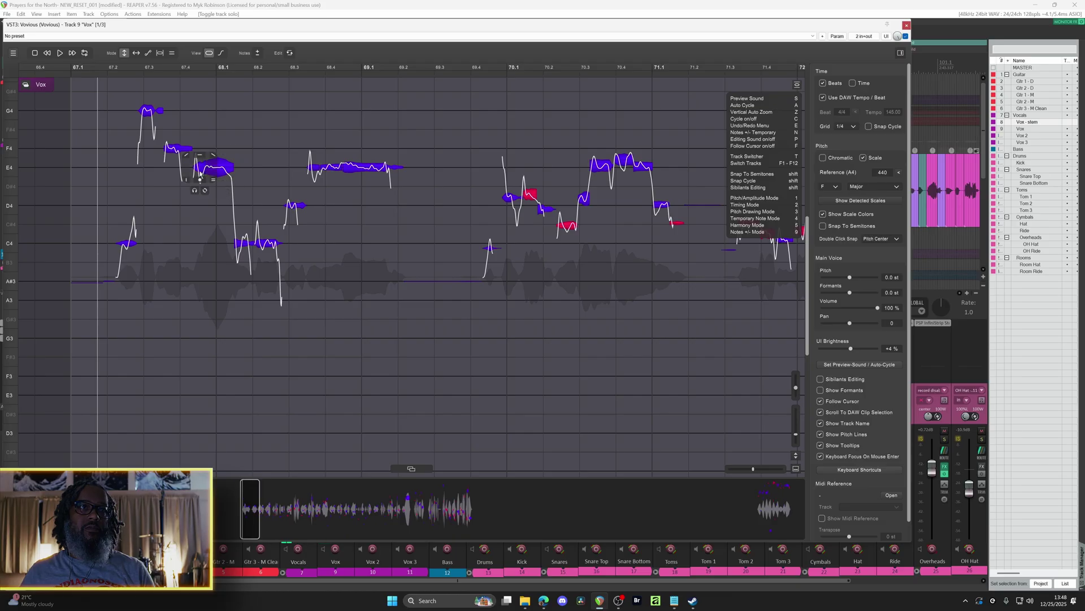
drag(200, 172, 196, 209)
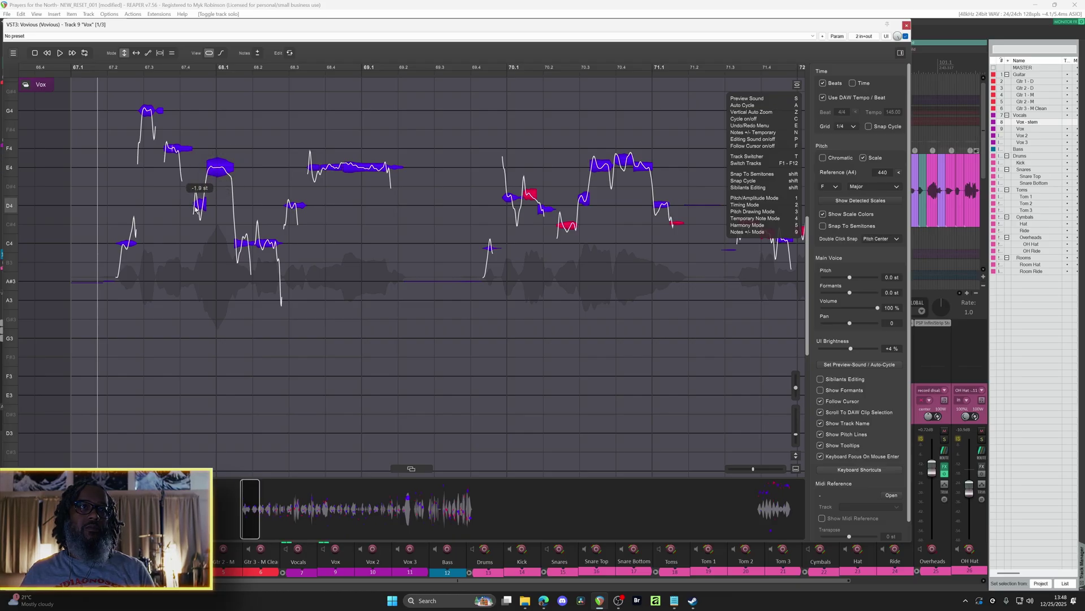
key(space)
mouse_move(382, 189)
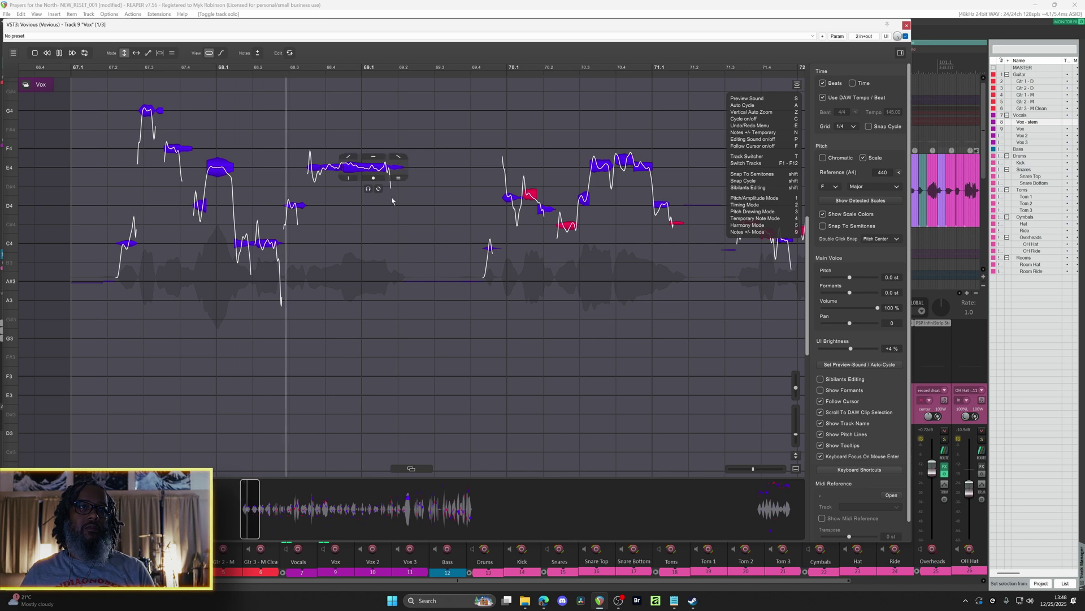
key(space)
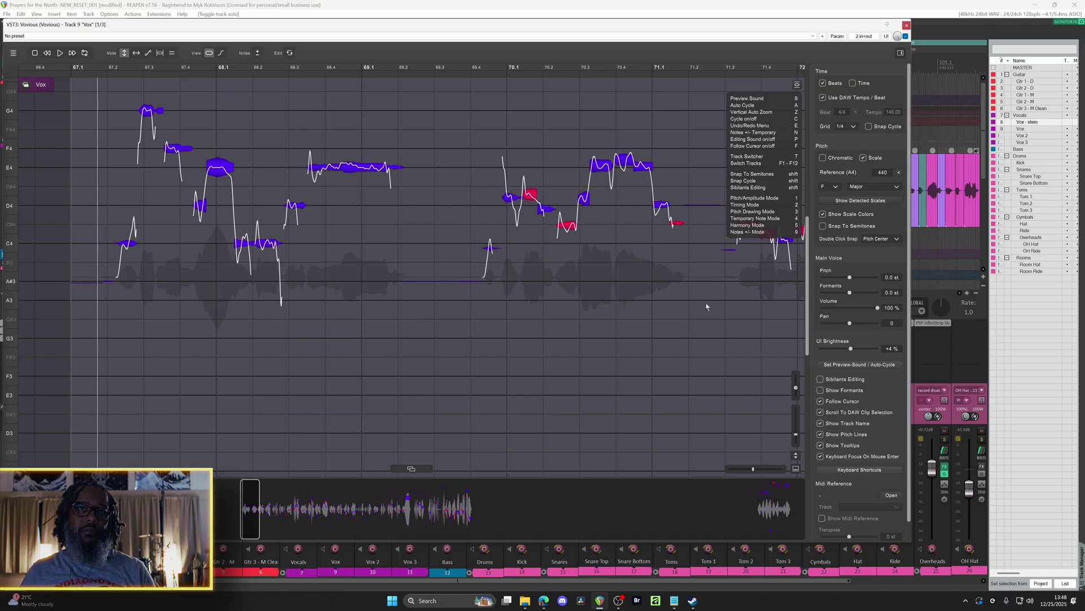
Lower the short E4 note just after beat 68.3 to D4 and play the phrase back from bar 67.
drag(795, 435, 796, 429)
scroll(809, 287, up, 3)
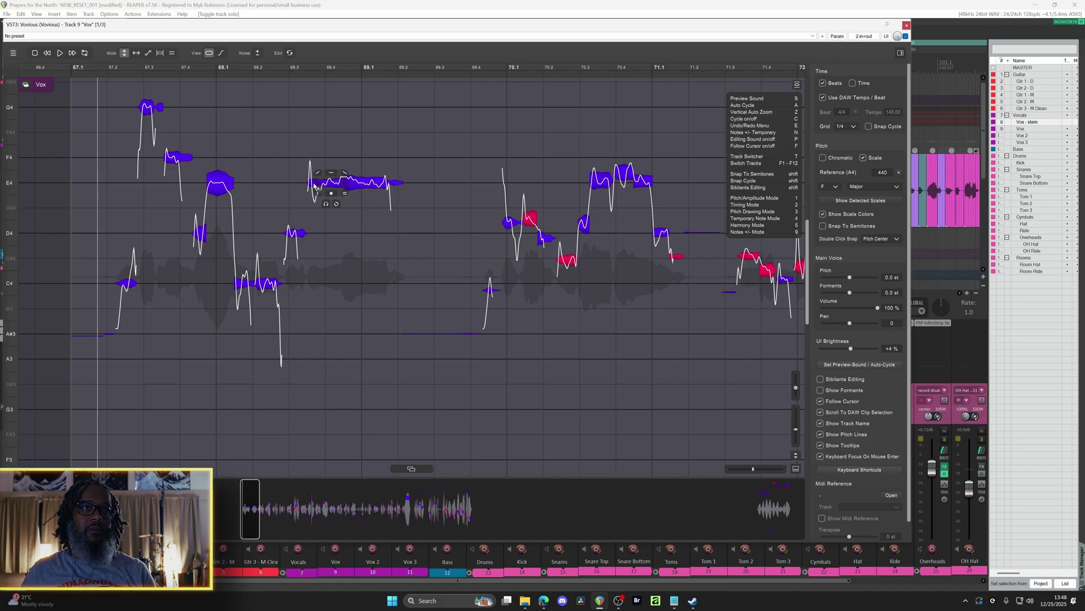
click(312, 187)
drag(311, 186, 305, 236)
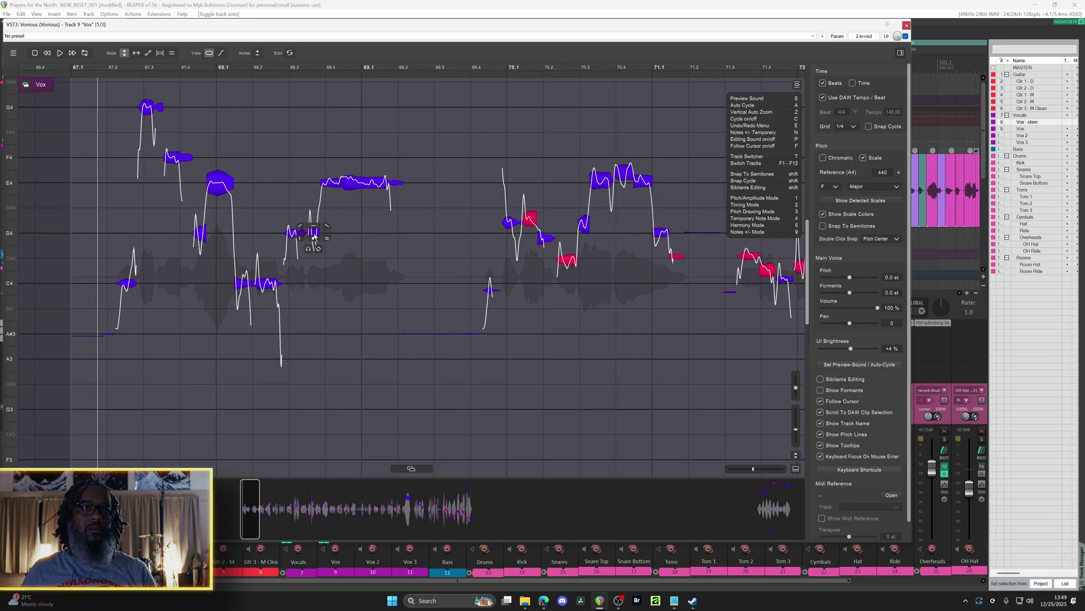
mouse_move(208, 188)
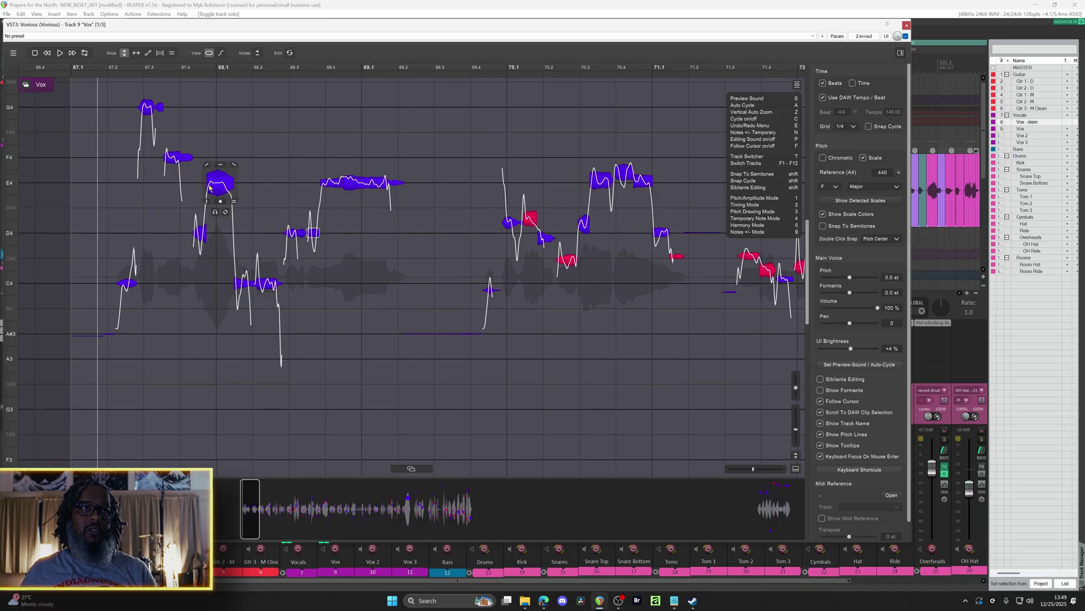
click(80, 68)
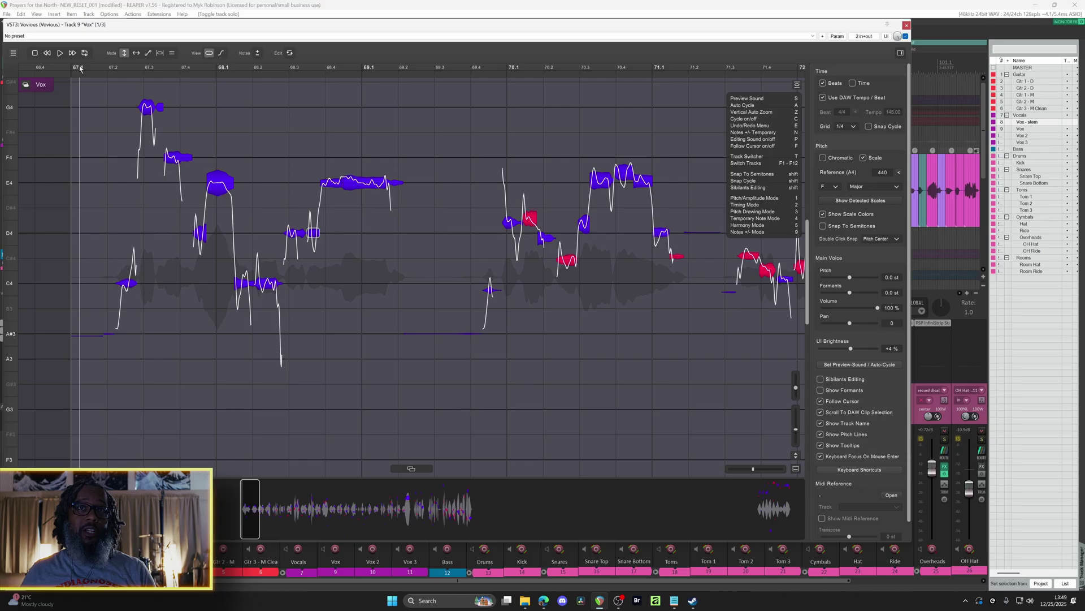
key(space)
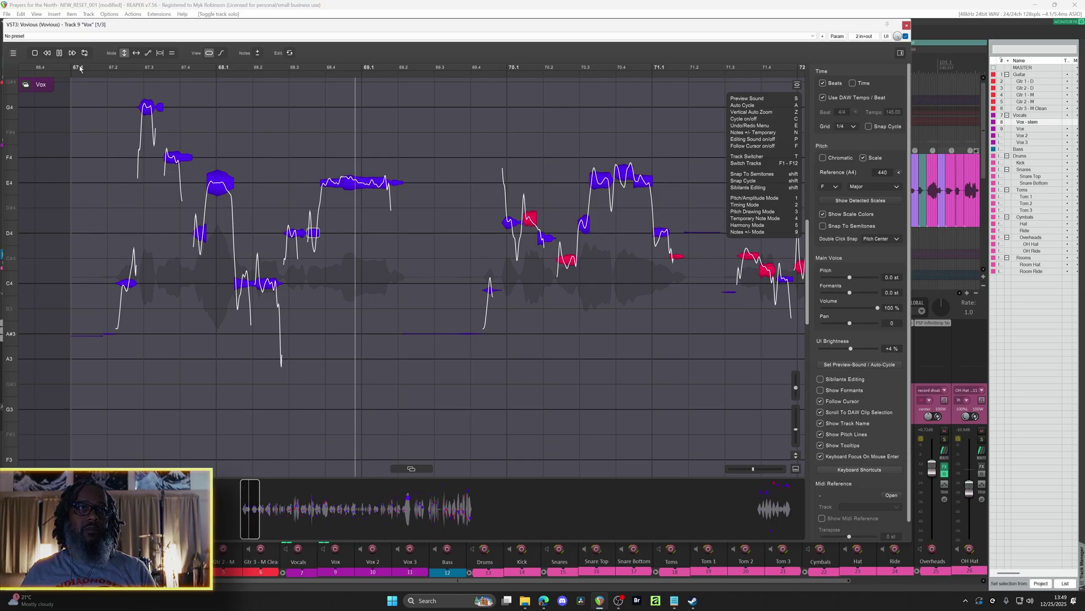
key(space)
Listen to the second phrase around bars 70 and 71 and apply automatic pitch correction at 100% amount to its notes.
click(474, 67)
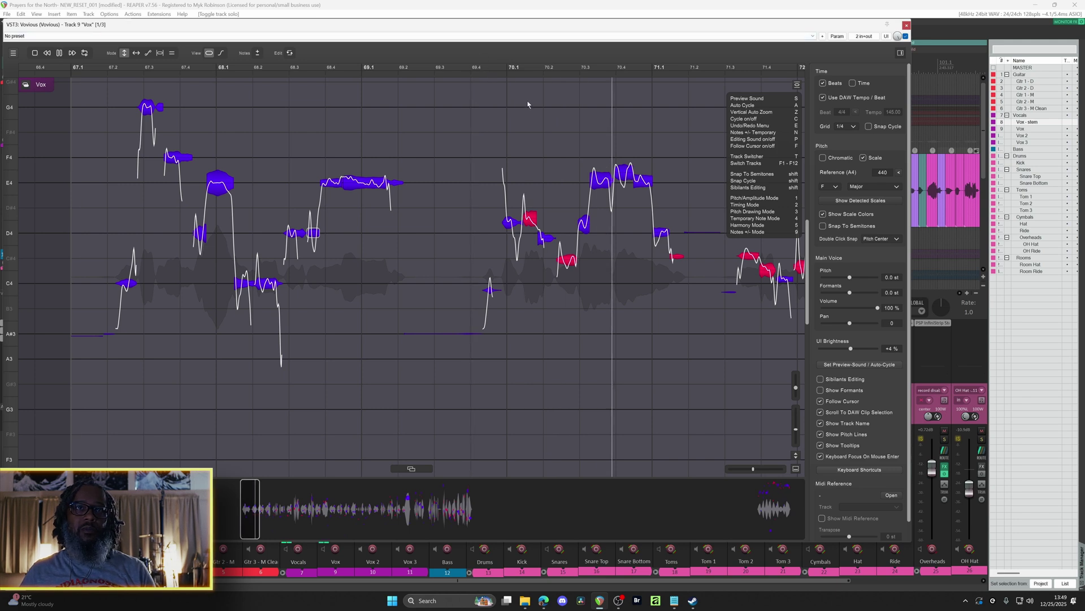
key(space)
drag(472, 145, 628, 283)
drag(697, 343, 682, 344)
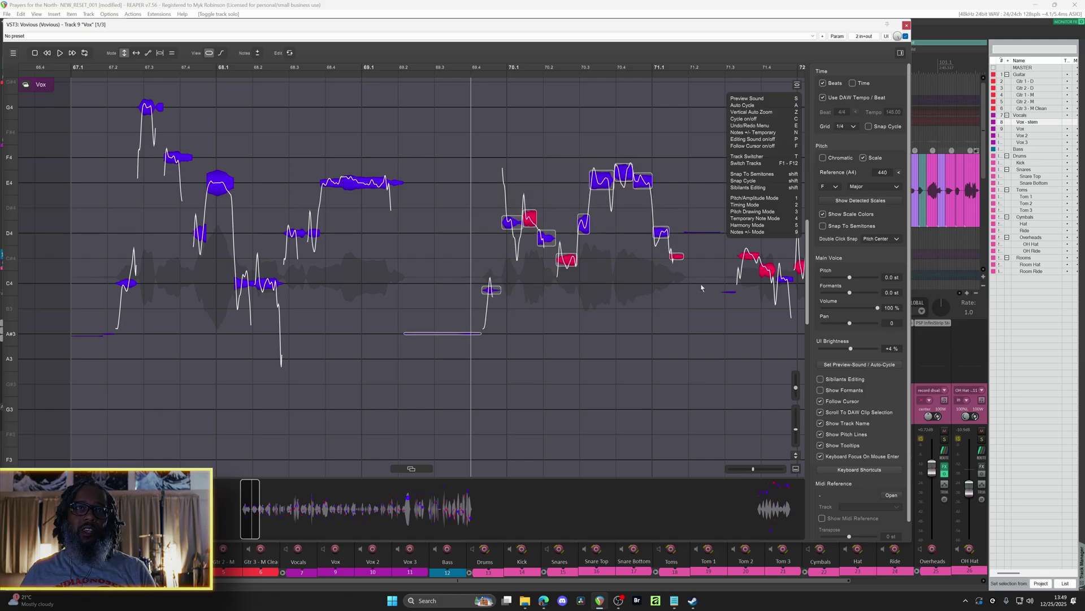
click(796, 85)
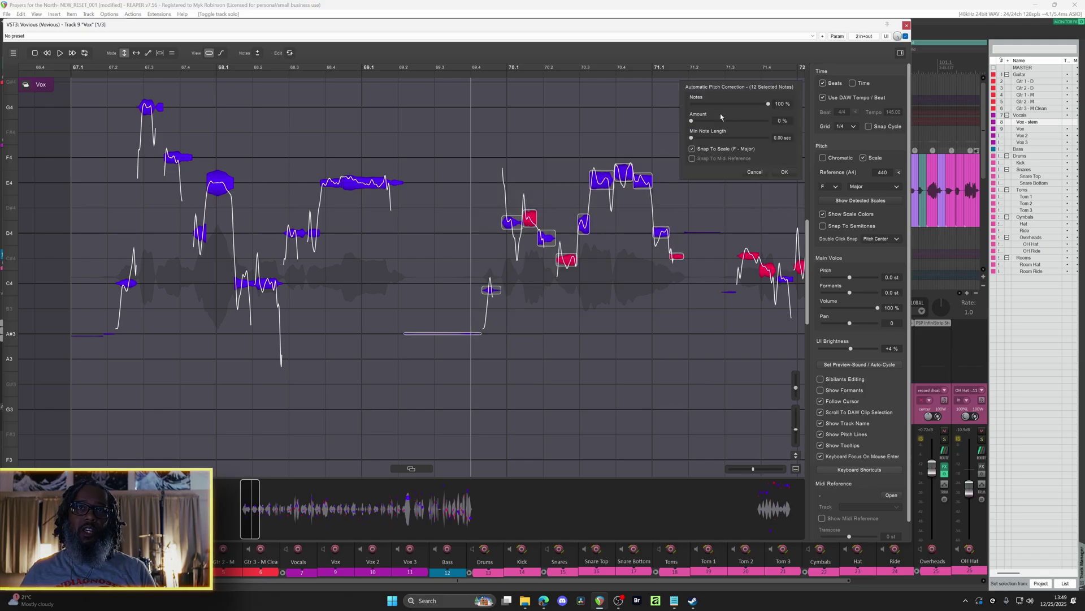
drag(692, 121, 798, 123)
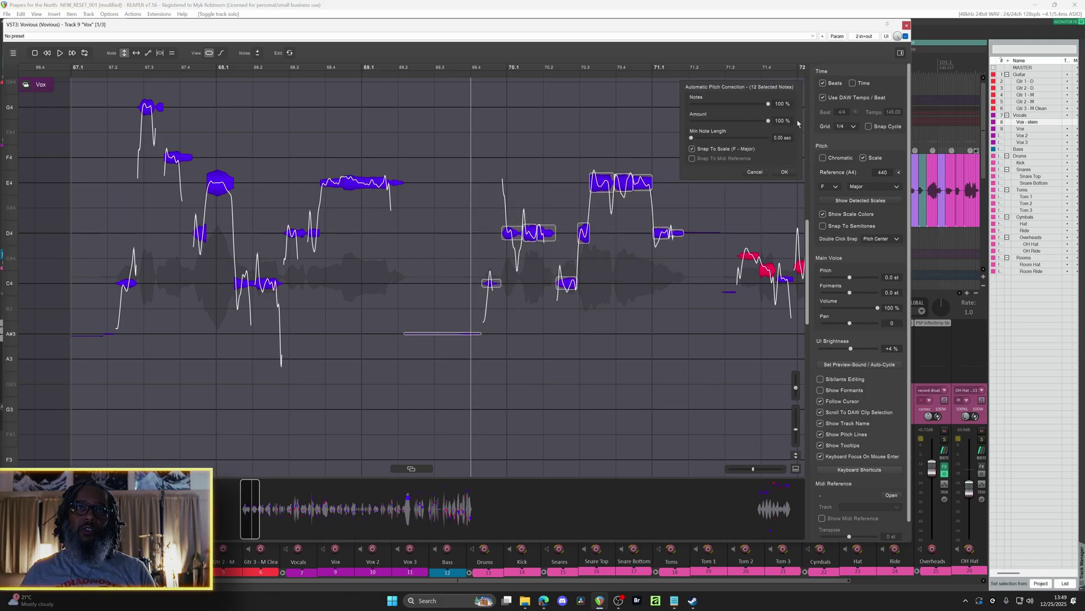
click(788, 175)
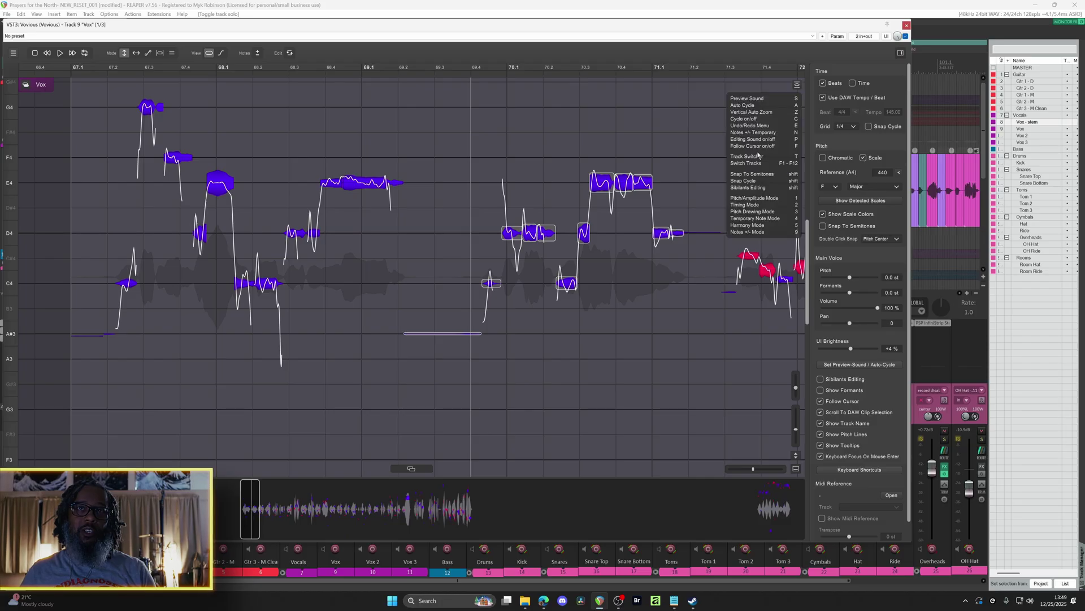
Turn on cycle and play back the corrected second phrase, including a run from bar 67.
key(c)
key(space)
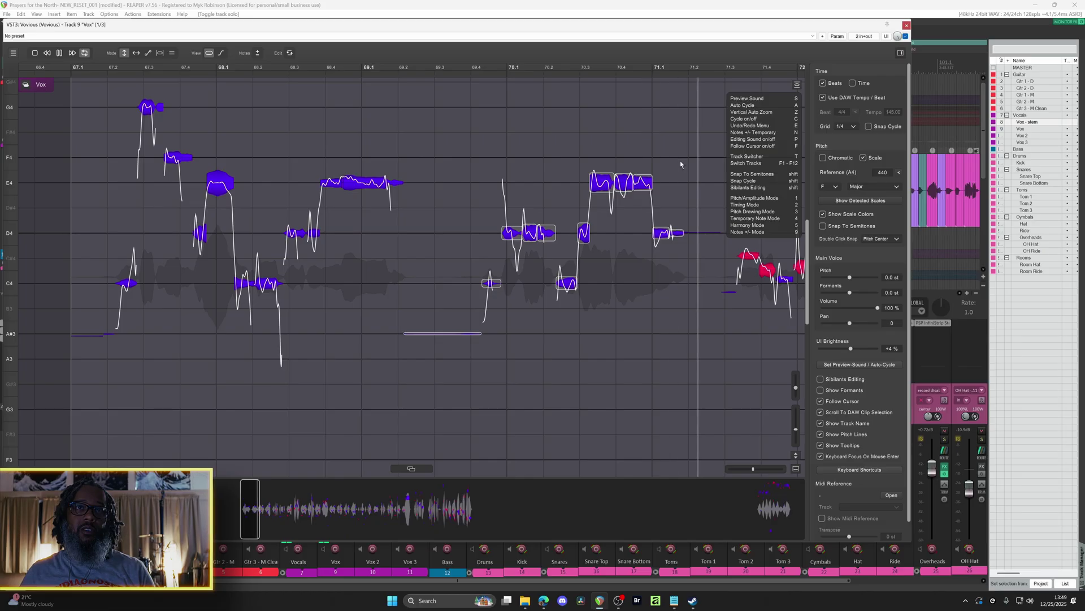
mouse_move(530, 227)
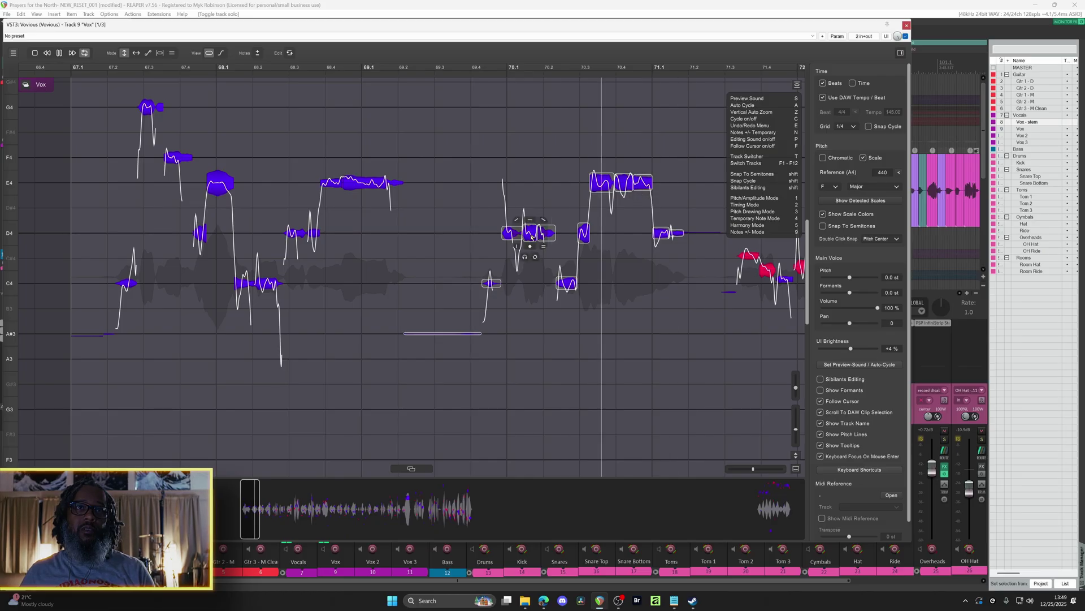
key(space)
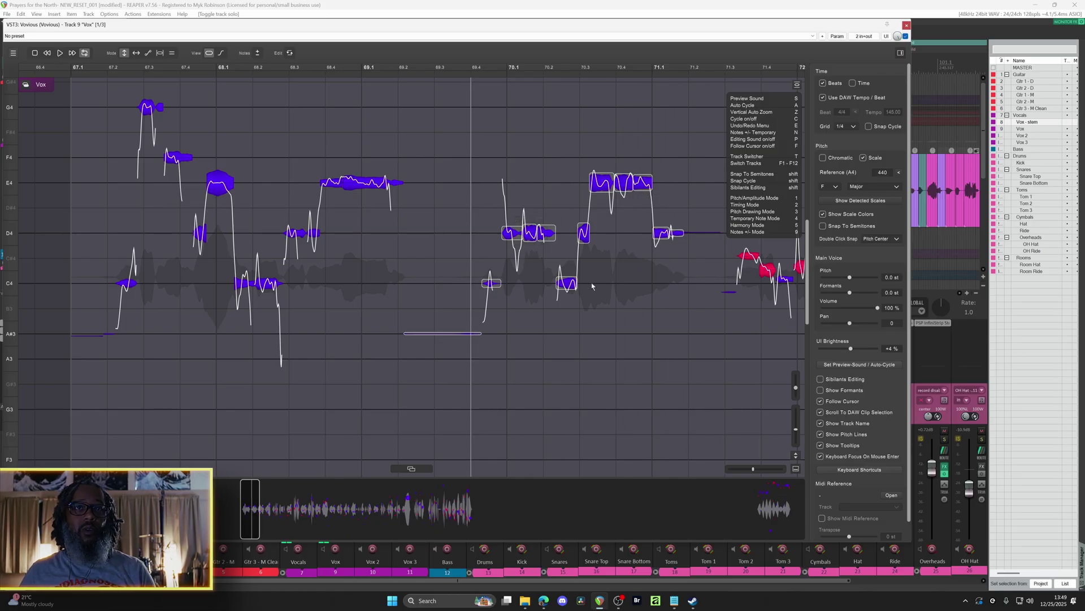
click(95, 72)
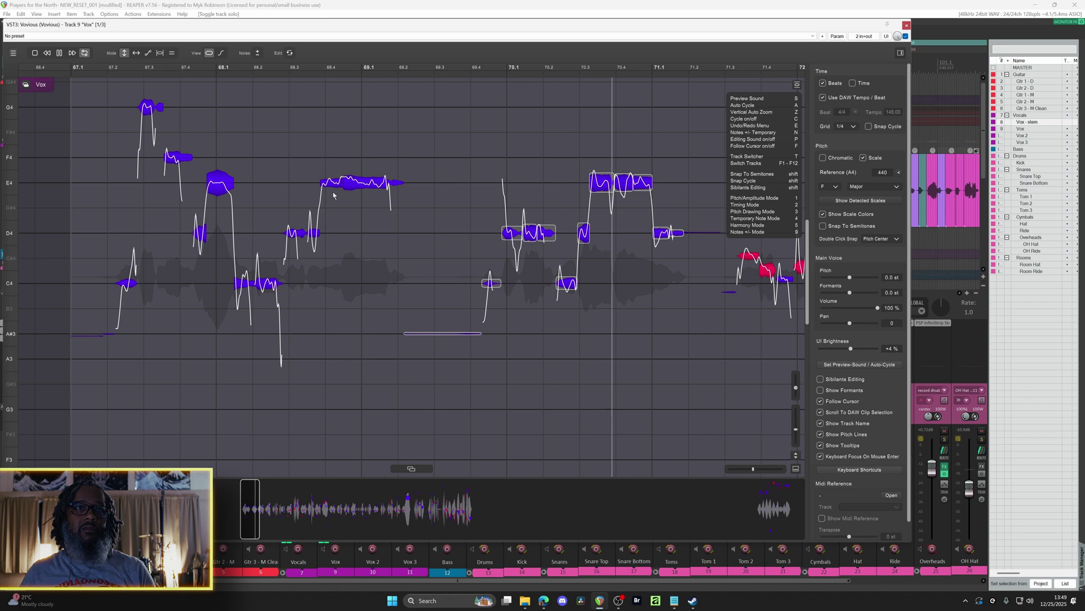
key(space)
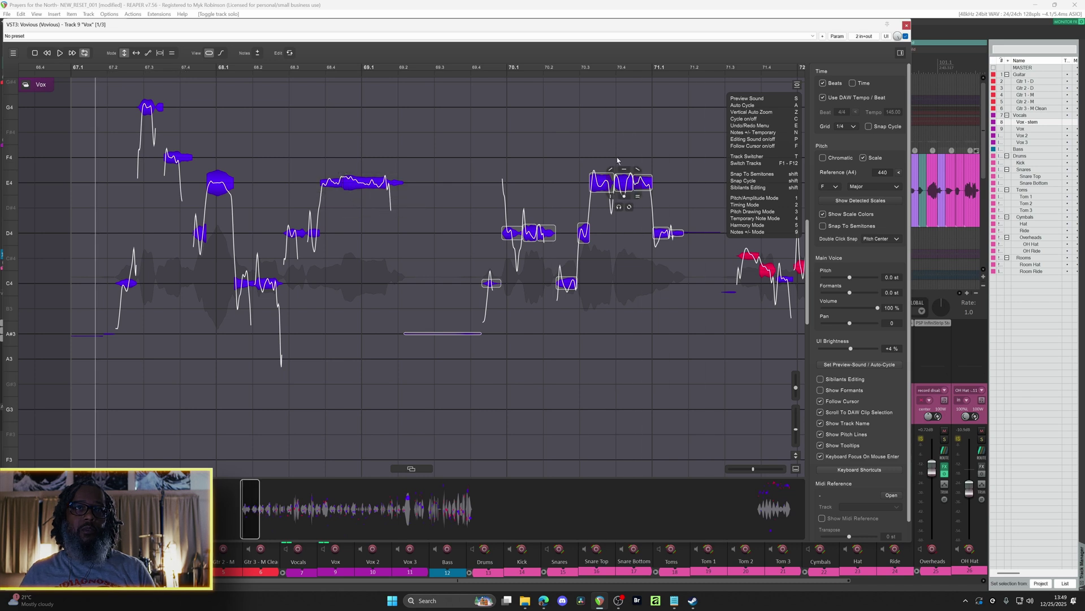
Apply automatic pitch correction at 100% amount to the third phrase, from beat 71.3 to bar 73, and set playback to beat 71.2.
click(723, 68)
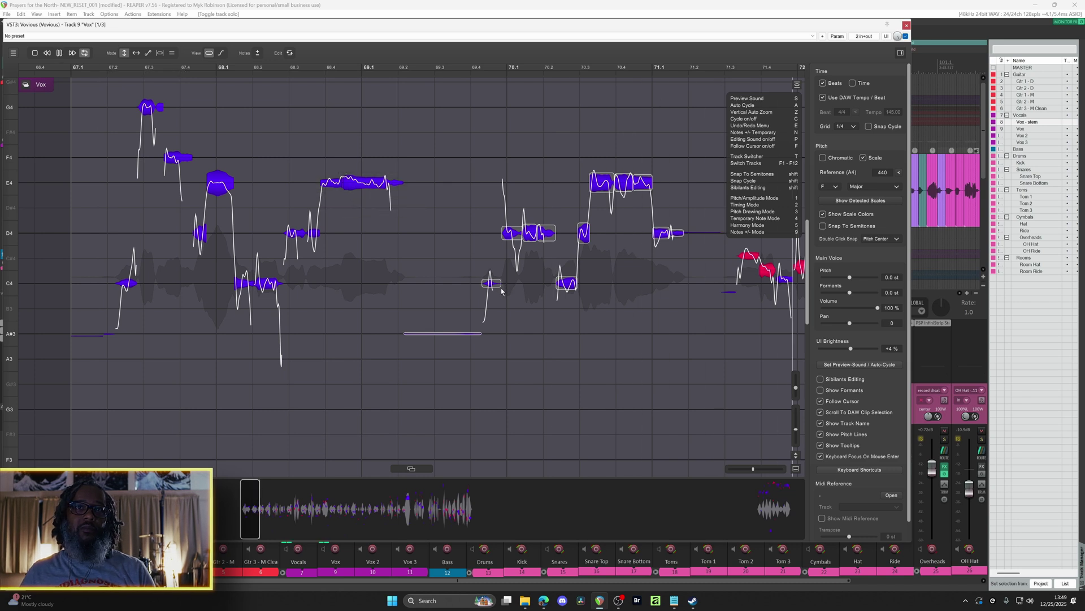
key(space)
drag(273, 513, 266, 516)
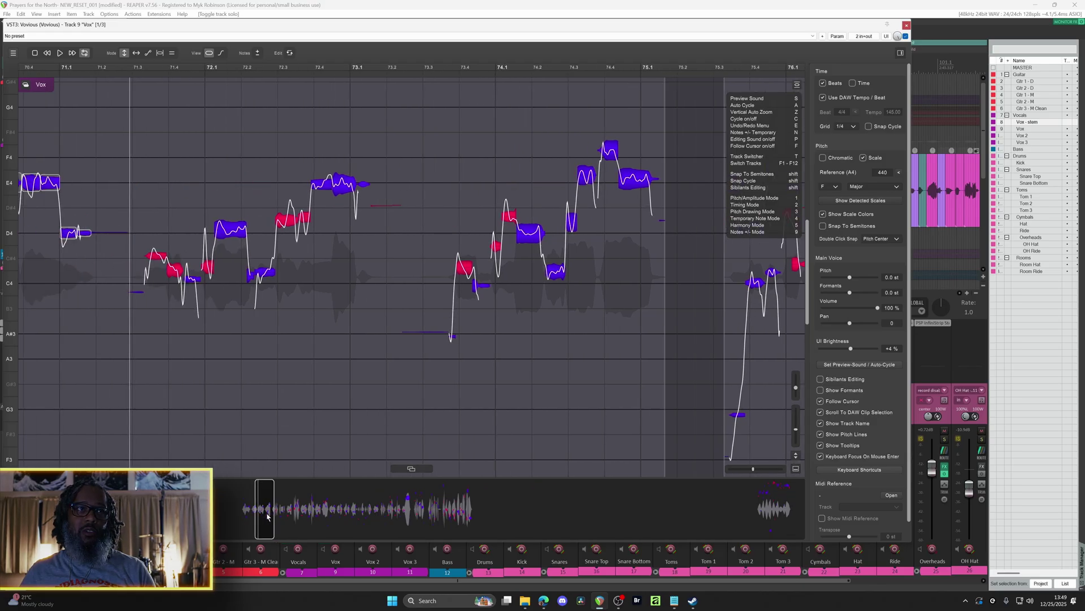
click(141, 122)
drag(397, 335, 394, 337)
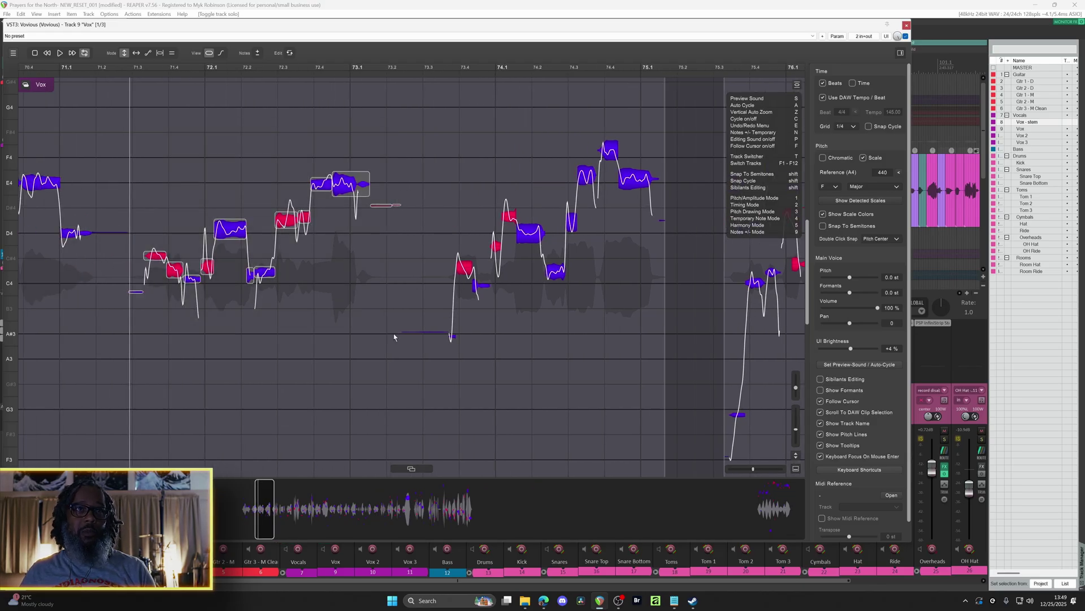
click(796, 84)
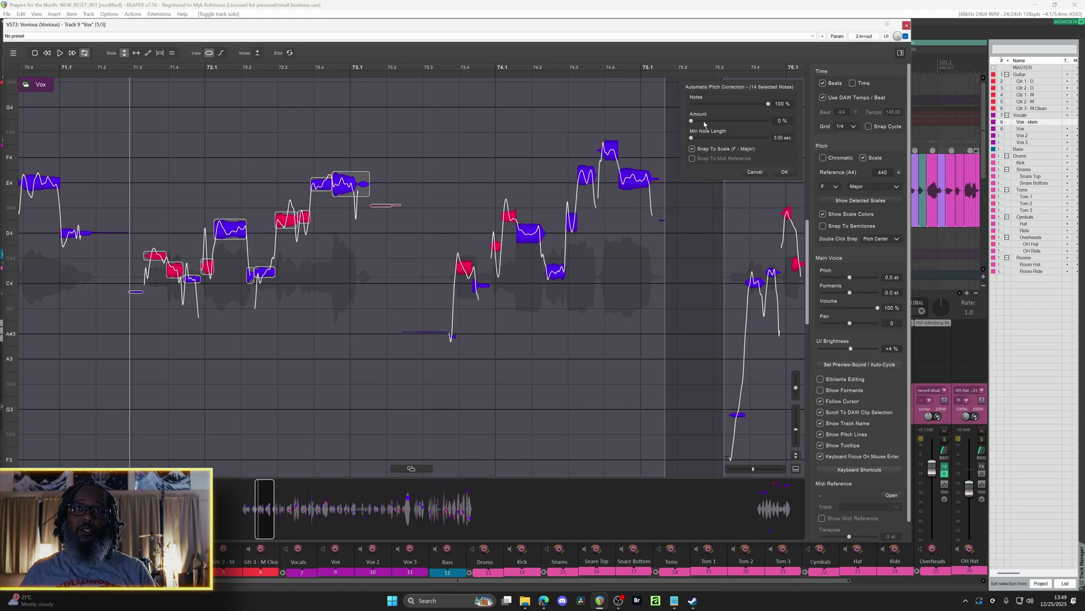
drag(692, 121, 803, 128)
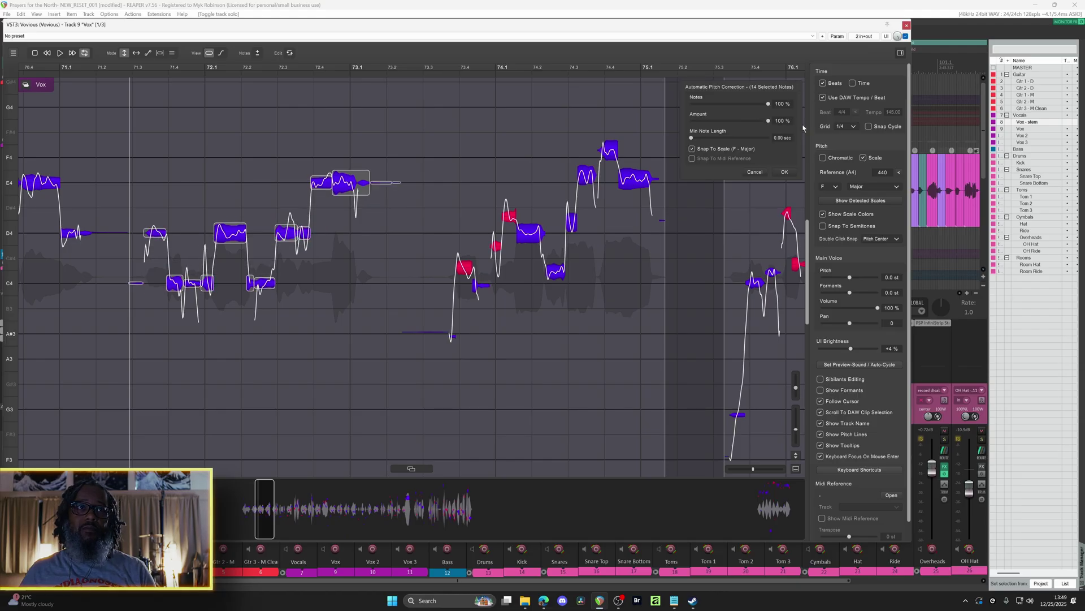
click(785, 172)
key(space)
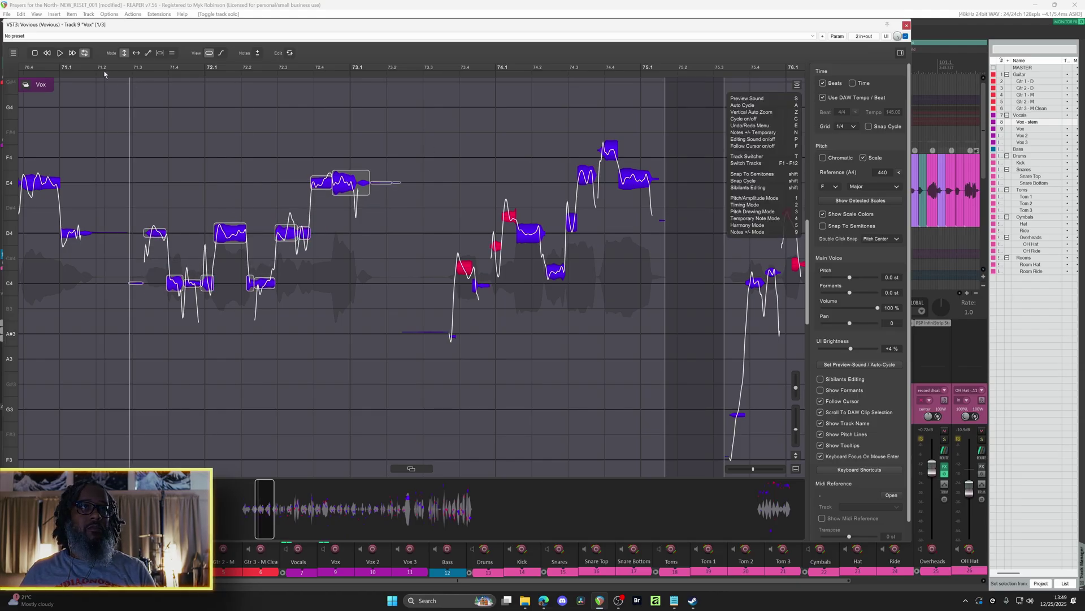
click(102, 69)
mouse_move(153, 236)
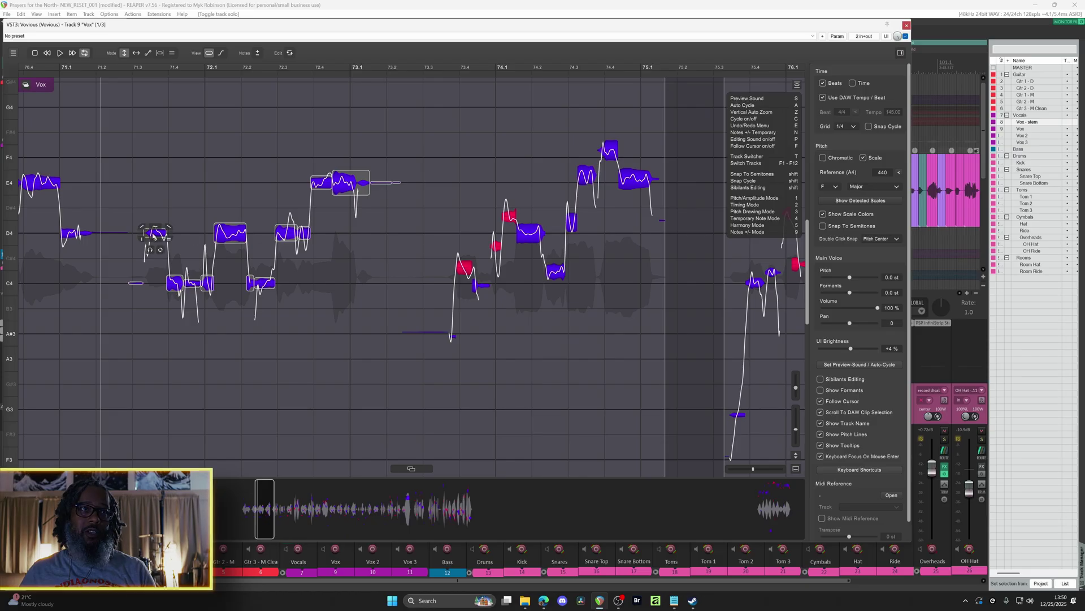
mouse_move(155, 236)
mouse_down()
mouse_move(155, 259)
mouse_move(155, 242)
mouse_up()
key(ctrl+z)
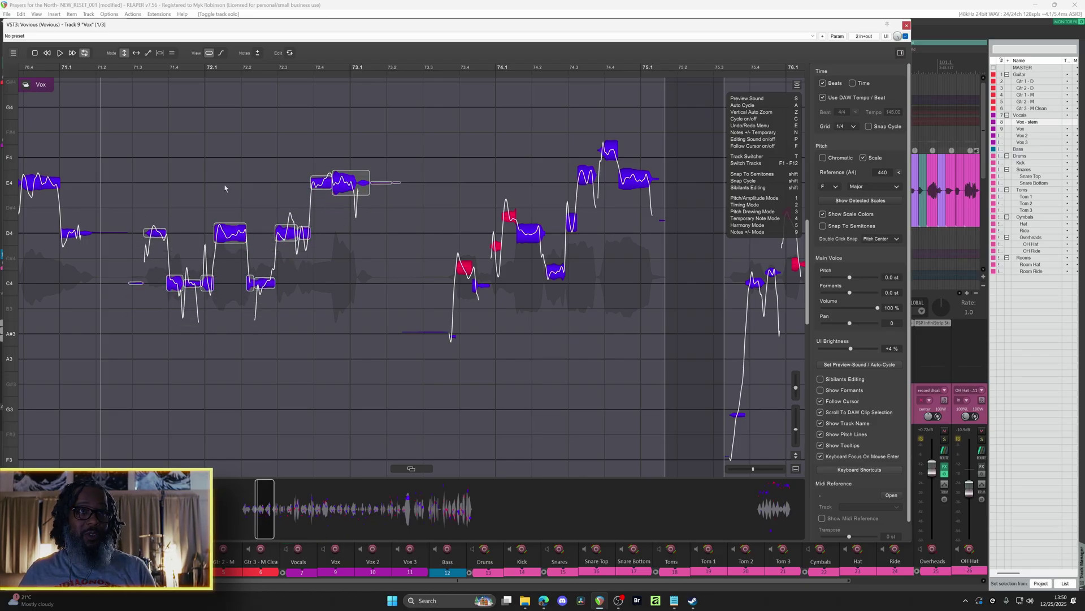
Lower only the D4 note just after beat 71.3 to C4 and play the phrase back.
click(159, 236)
drag(160, 237, 160, 286)
key(space)
mouse_move(395, 180)
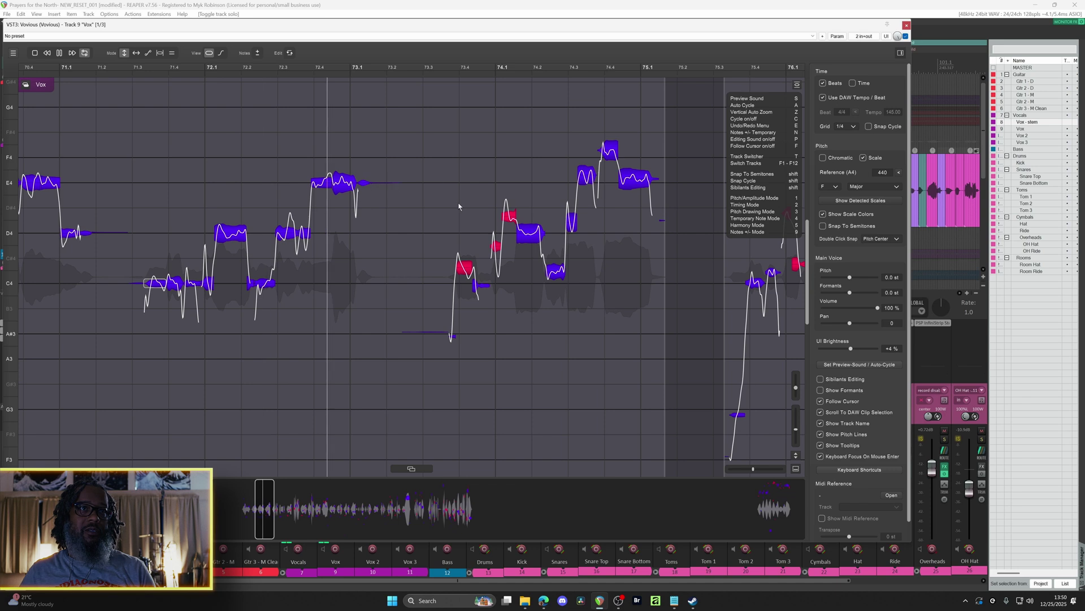
mouse_move(526, 220)
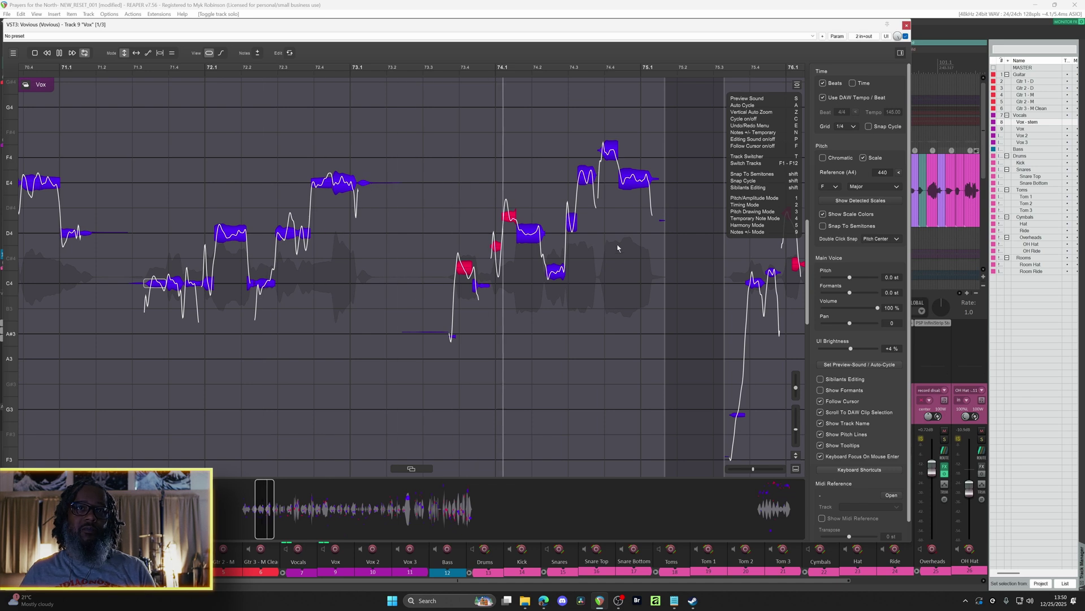
Apply automatic pitch correction at full amount to the fourth phrase, from about beat 73.4 to bar 75, and play it back.
key(space)
drag(415, 110, 687, 318)
click(797, 85)
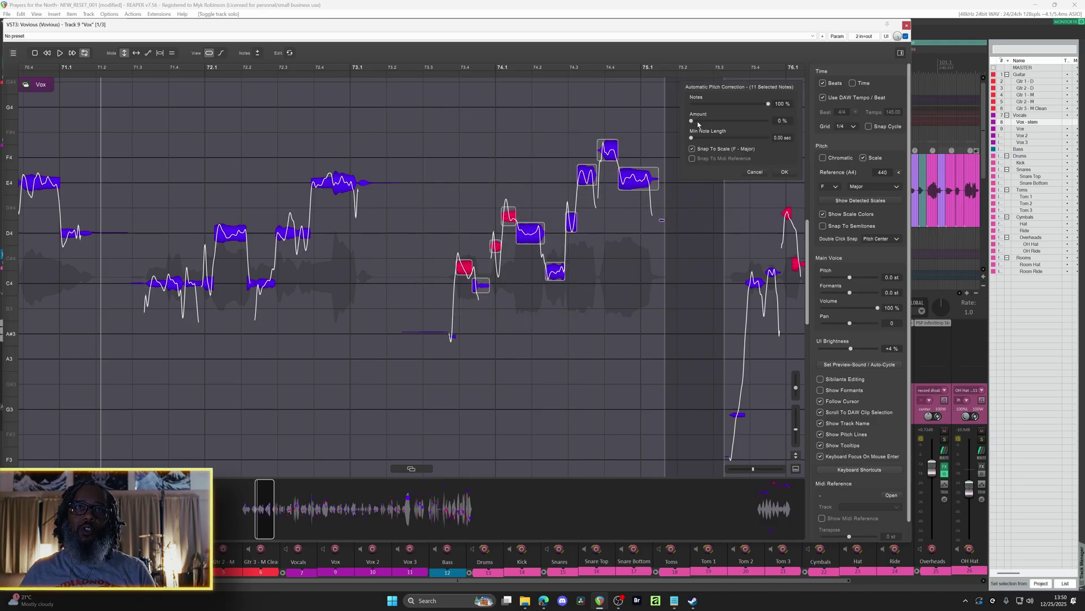
drag(701, 123, 794, 148)
click(784, 173)
click(442, 71)
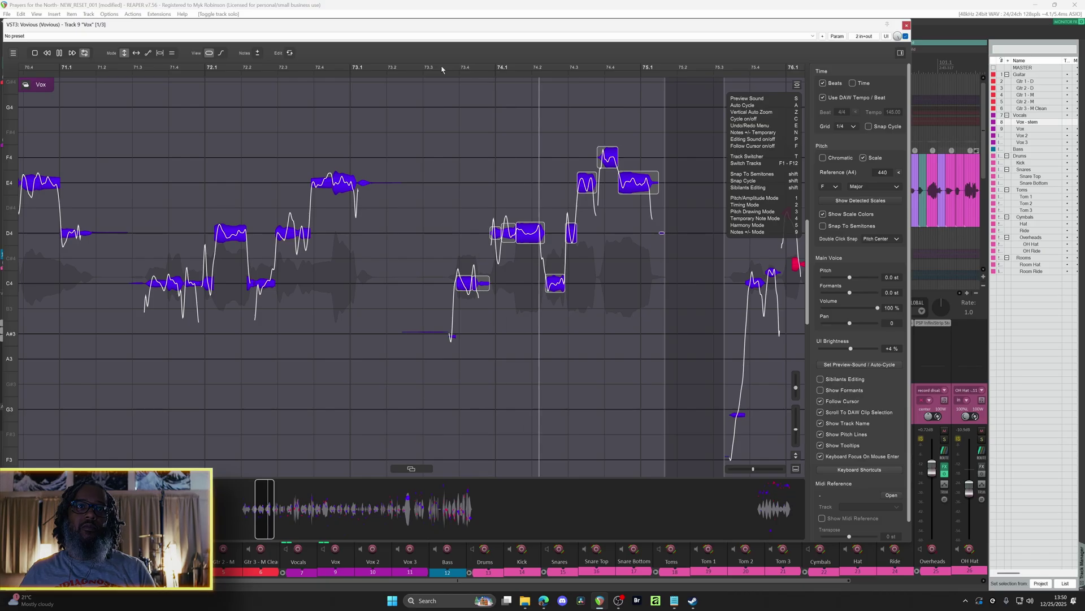
key(space)
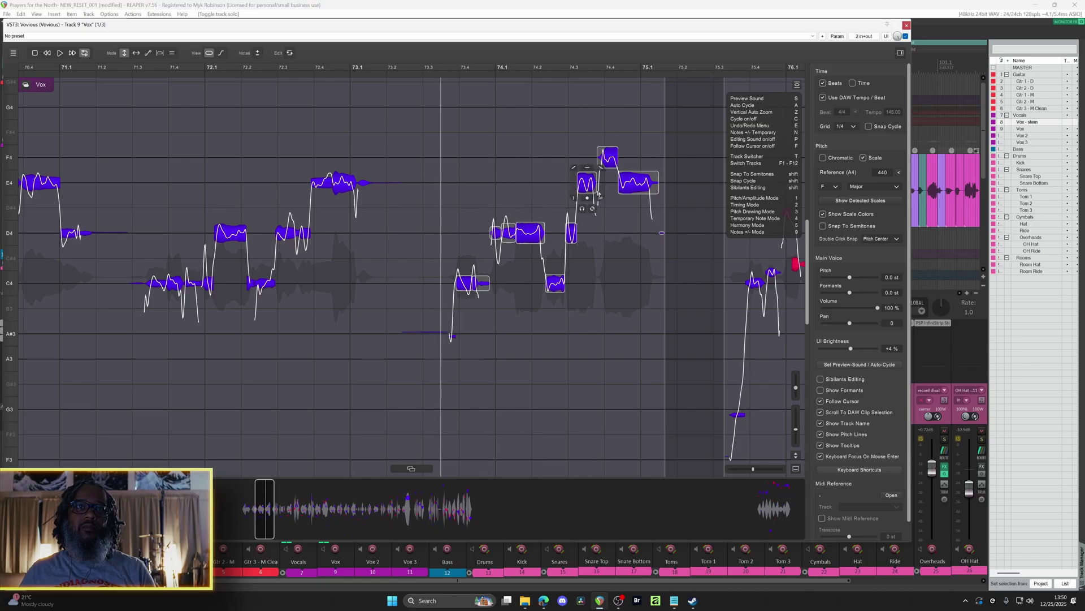
Lower only the short D4 note just before bar 74 to C4 and play the phrase back.
click(477, 182)
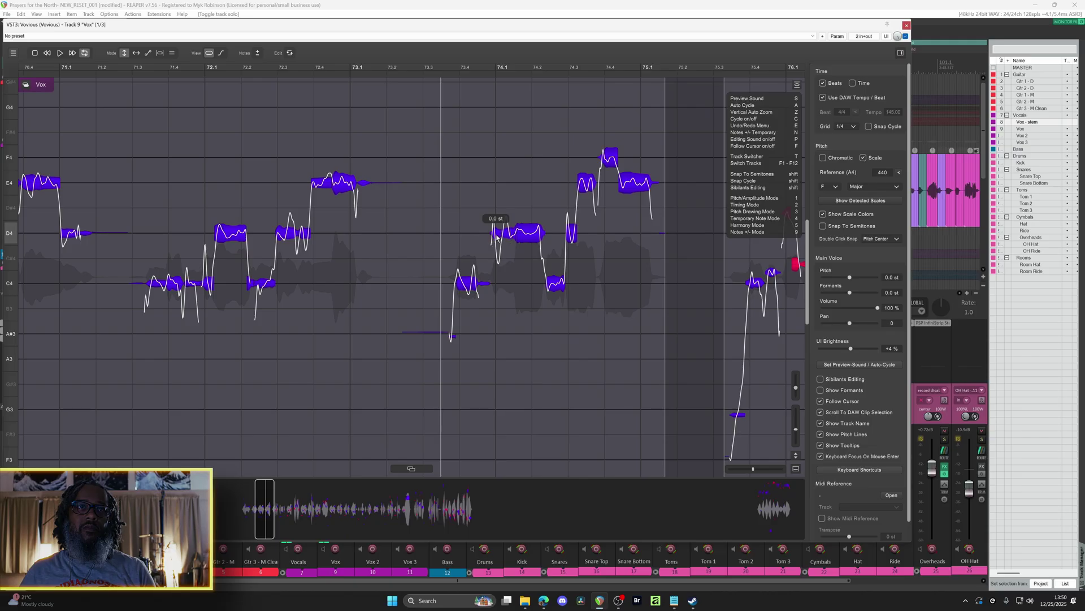
drag(496, 237, 498, 286)
key(space)
key(space)
key(space)
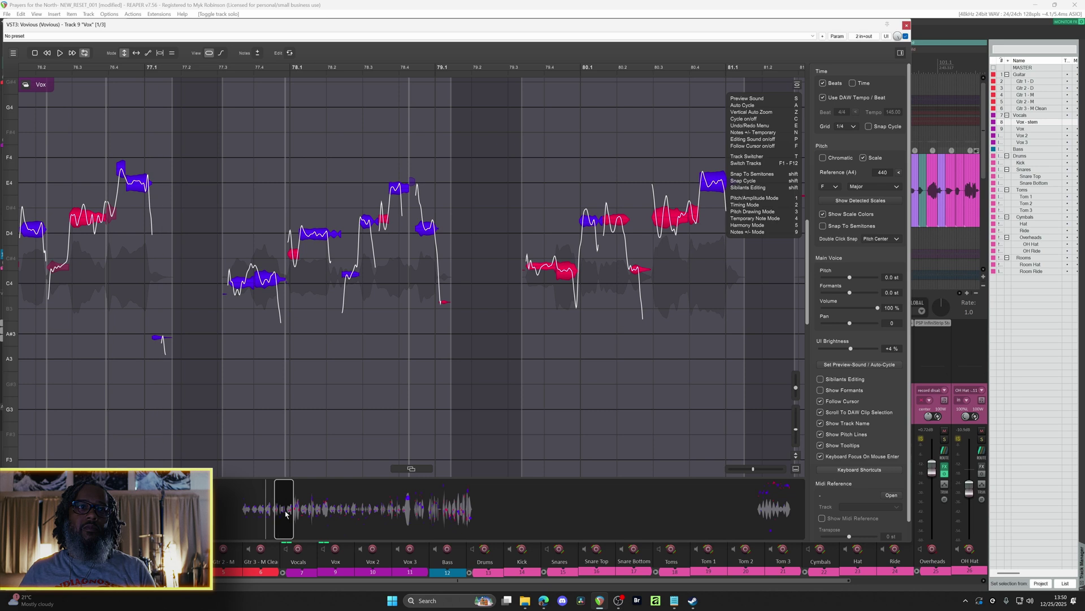
key(space)
Apply automatic pitch correction at full amount to the fifth phrase, from about beat 75.3 to bar 77, and play it back.
drag(134, 123, 380, 333)
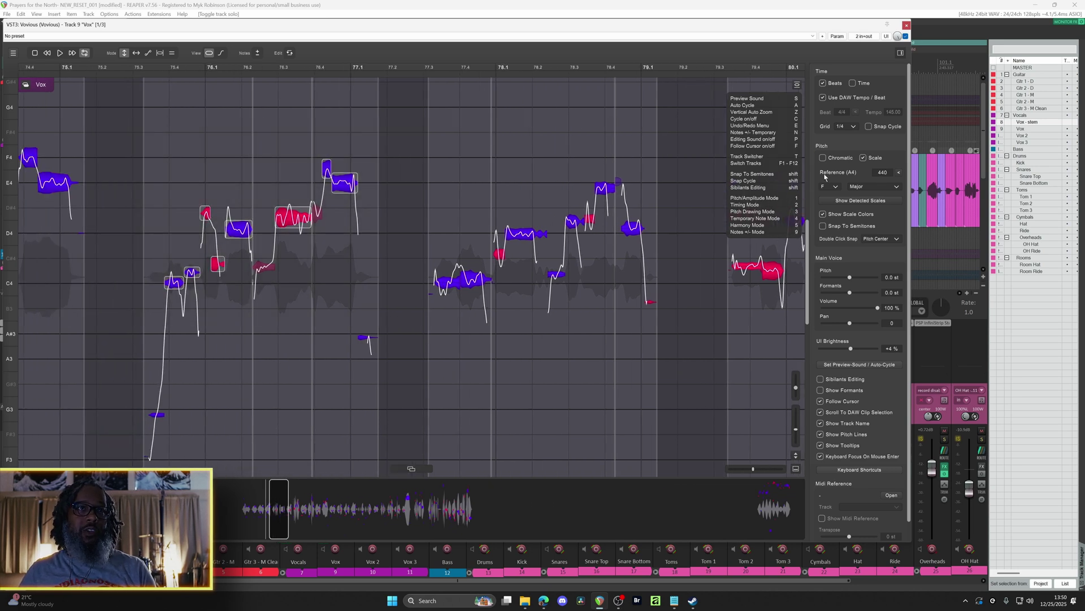
click(797, 85)
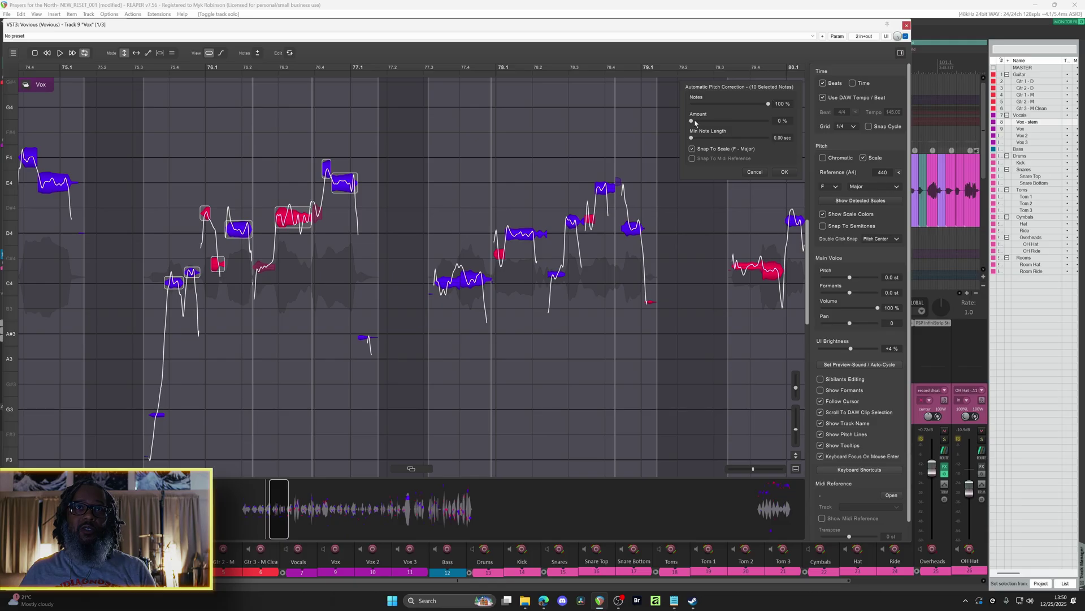
drag(692, 121, 788, 129)
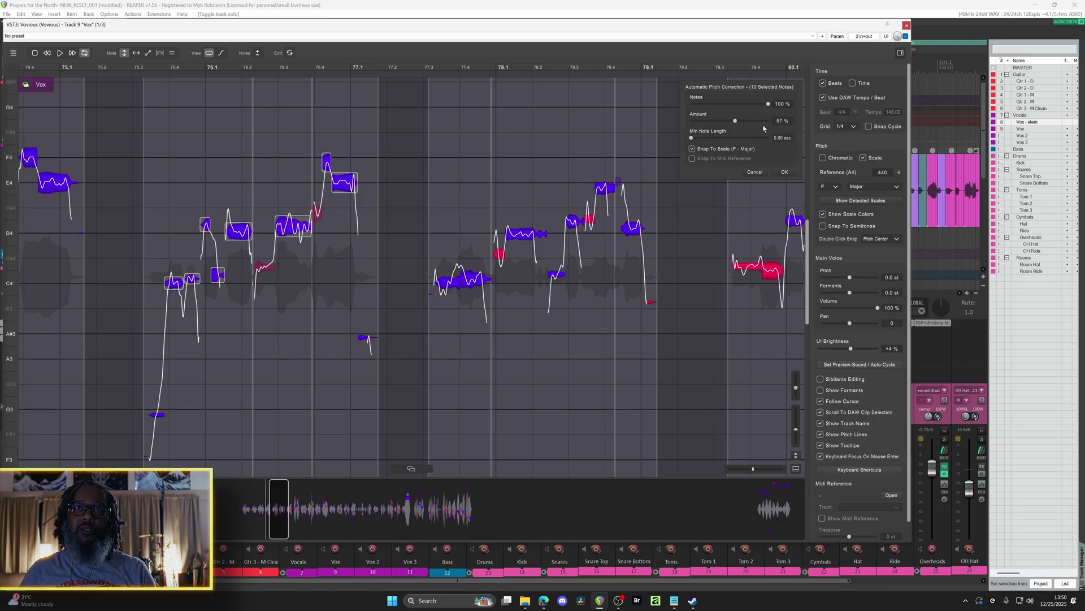
click(786, 172)
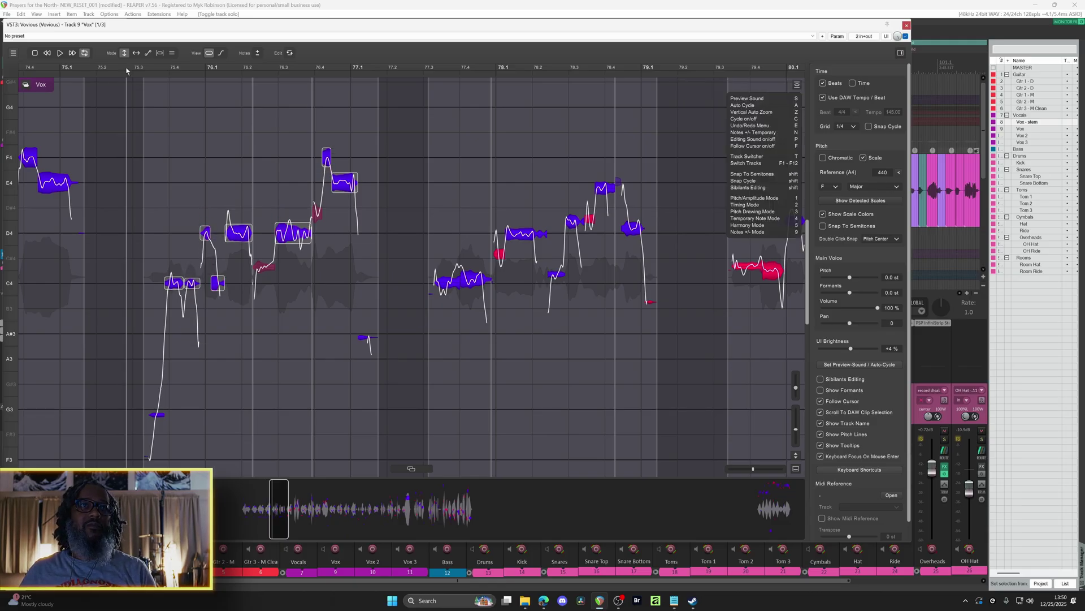
click(209, 119)
key(space)
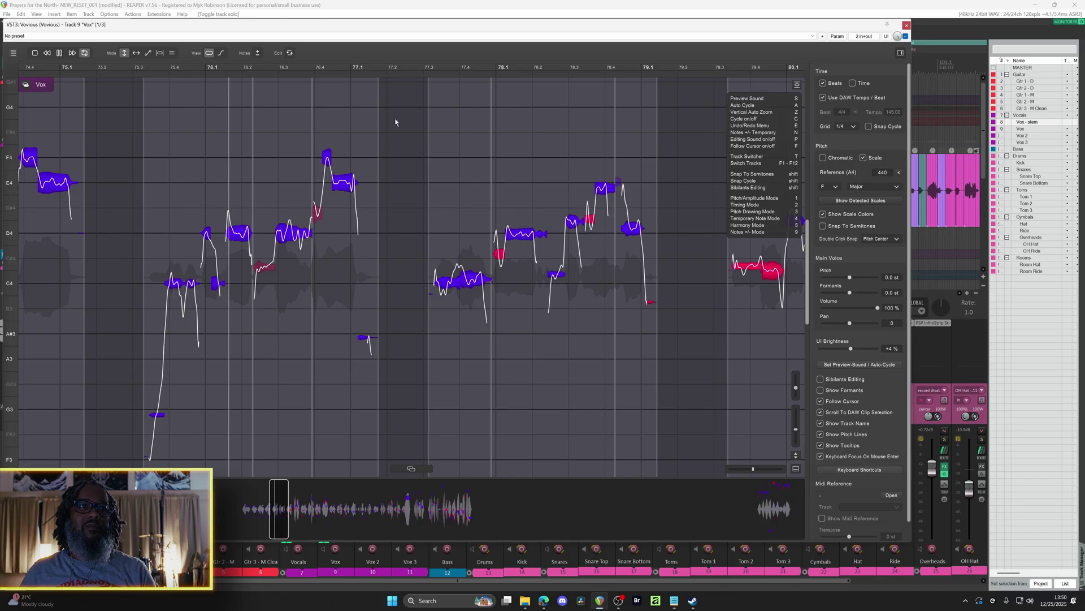
key(space)
Try lowering the short F4 note just before bar 77 to E4 and listen to the phrase.
mouse_move(326, 163)
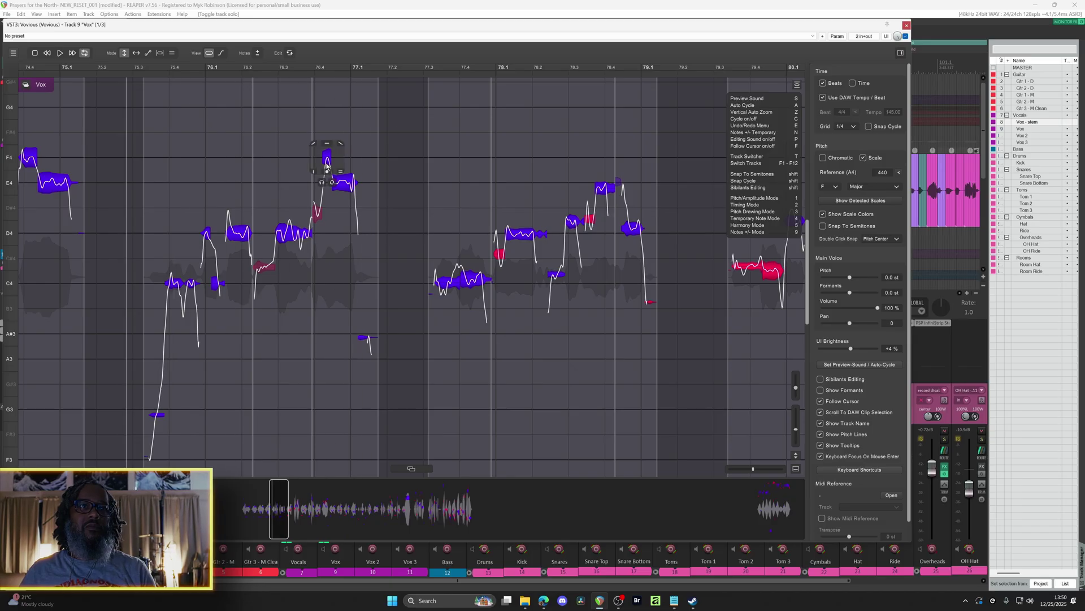
drag(326, 164, 327, 184)
key(space)
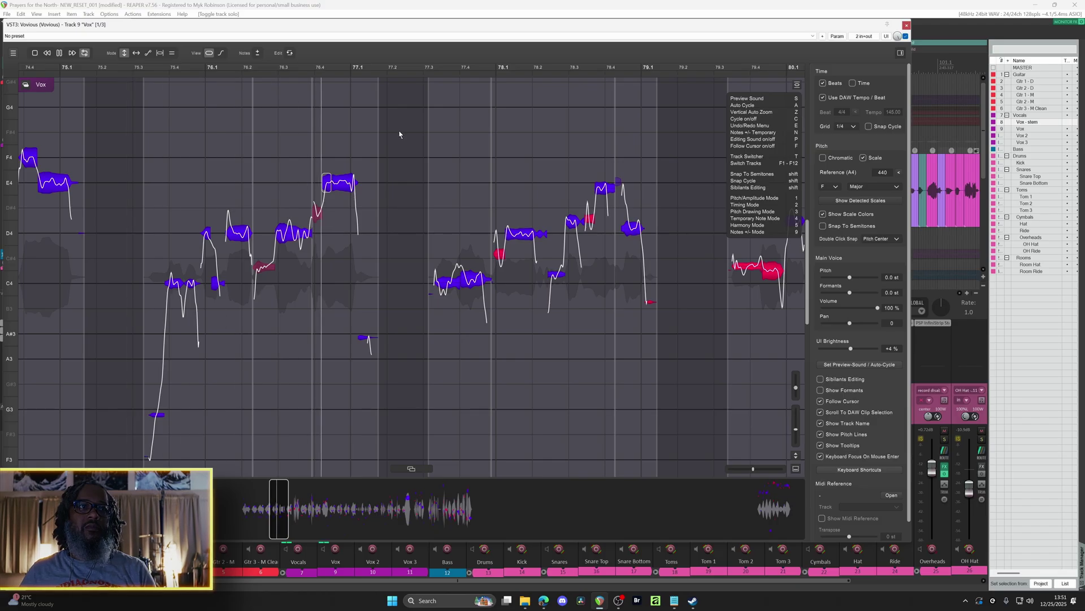
key(space)
Try the short note just before bar 77 between D4 and E4, at two slightly different heights, playing the phrase for each.
drag(327, 187, 326, 215)
key(space)
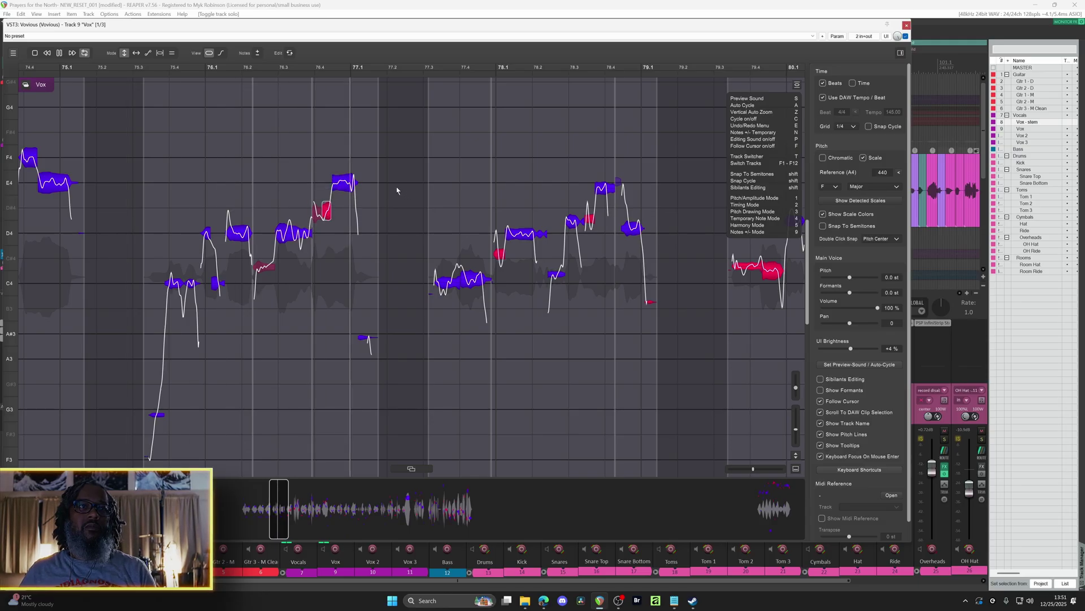
key(space)
drag(323, 213, 324, 207)
key(space)
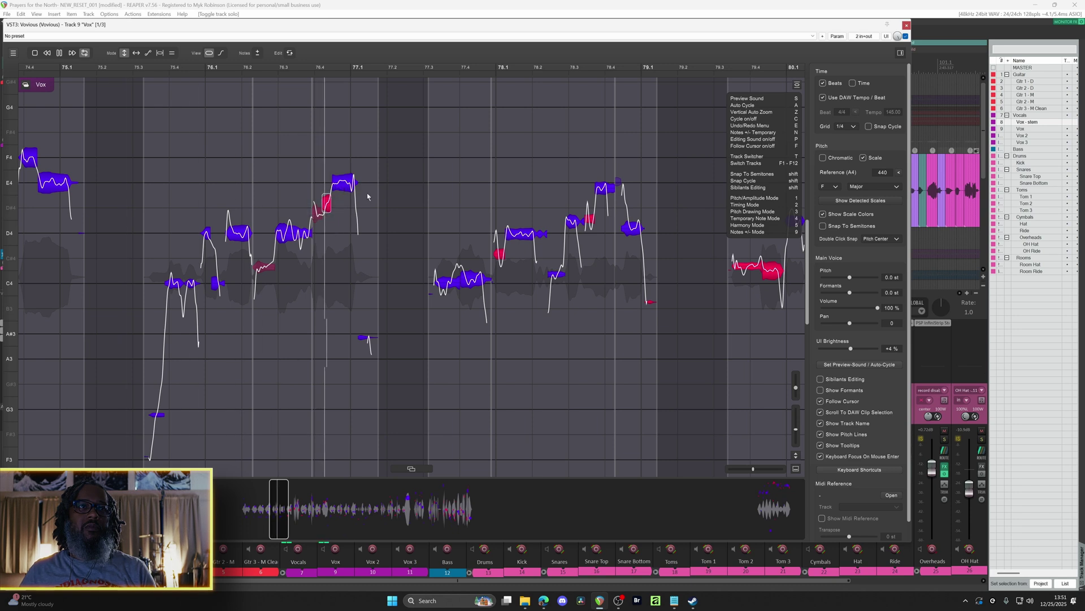
key(space)
Fine-tune the short note just before bar 77 in small moves, checking by playback, and settle it on E4.
mouse_move(322, 208)
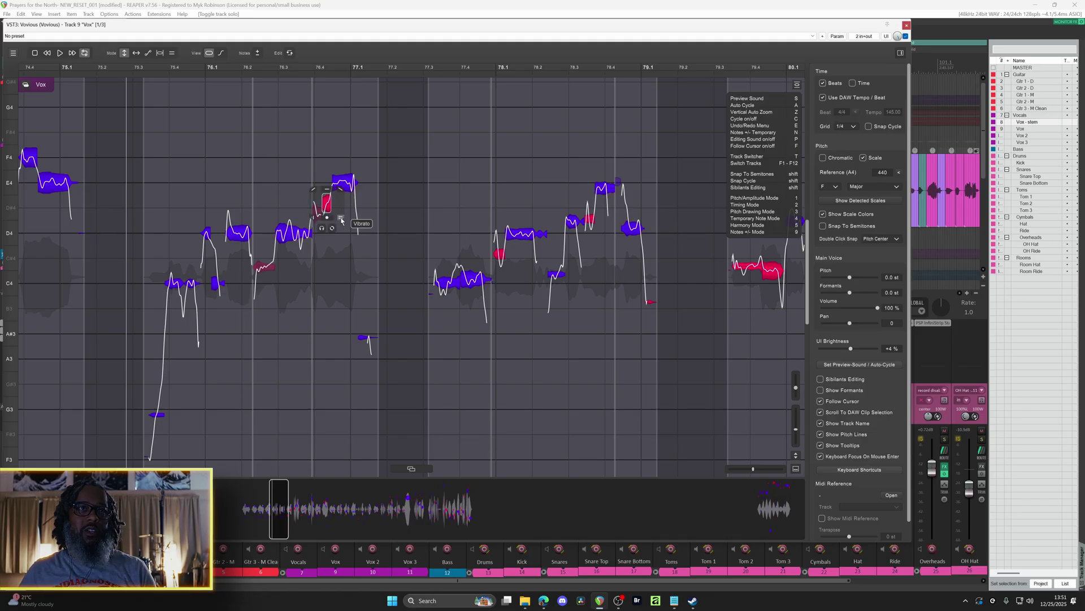
drag(328, 206, 328, 196)
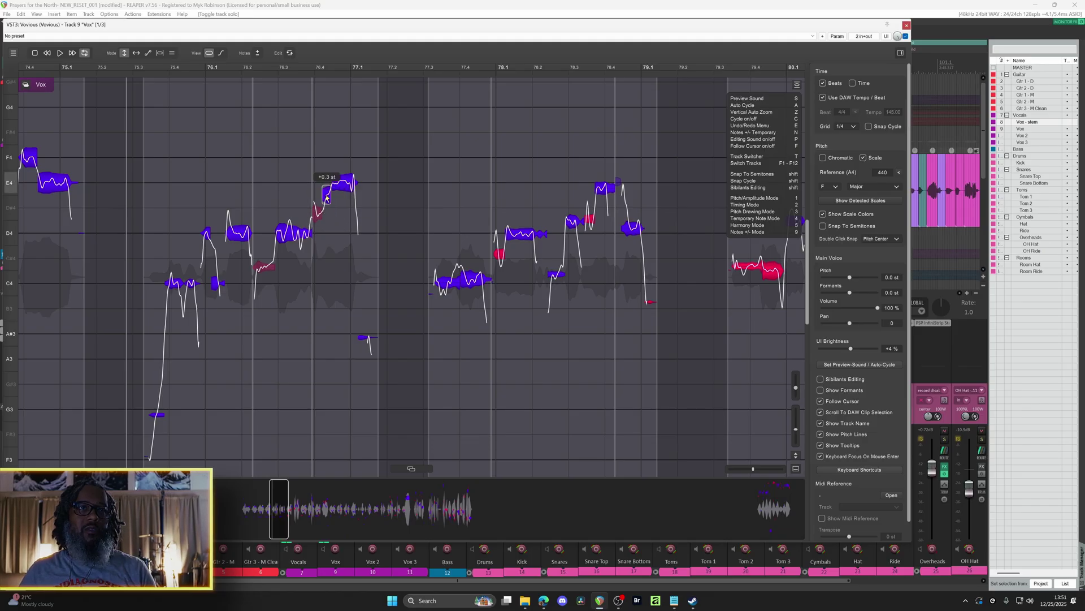
key(space)
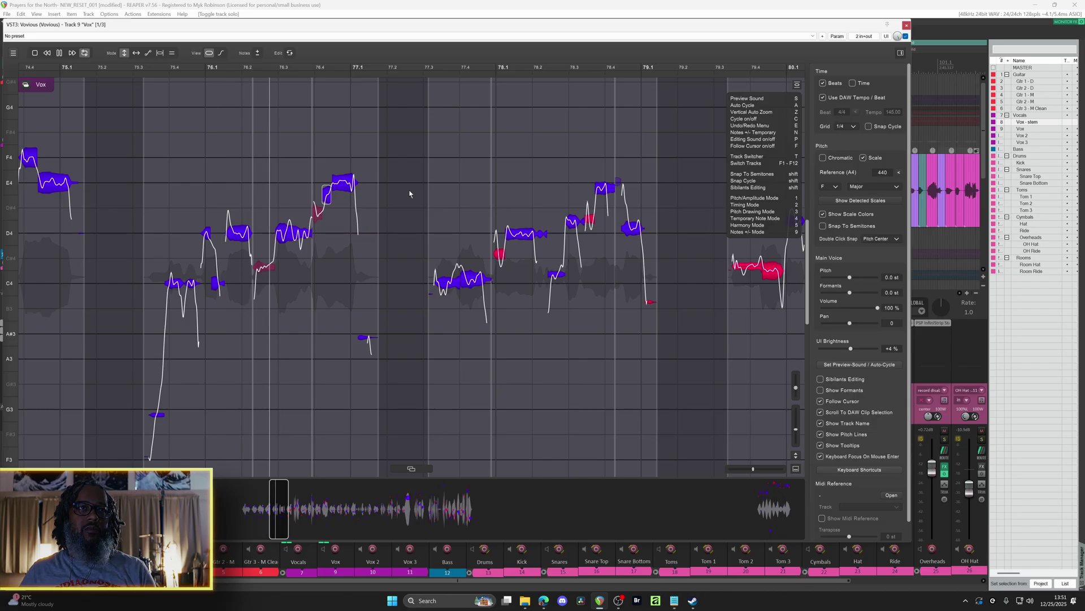
key(space)
mouse_move(326, 195)
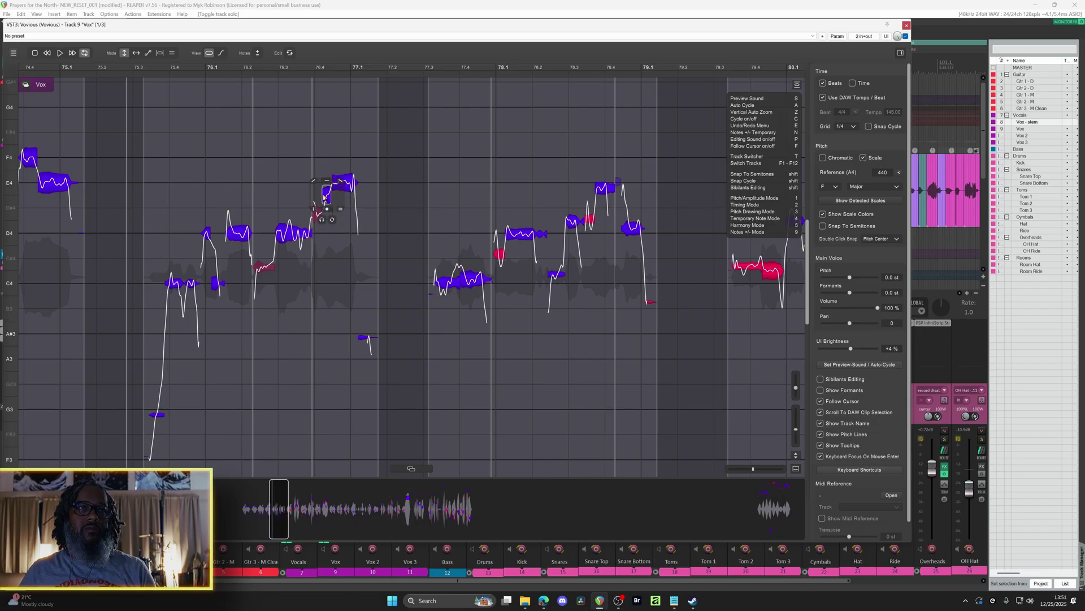
key(space)
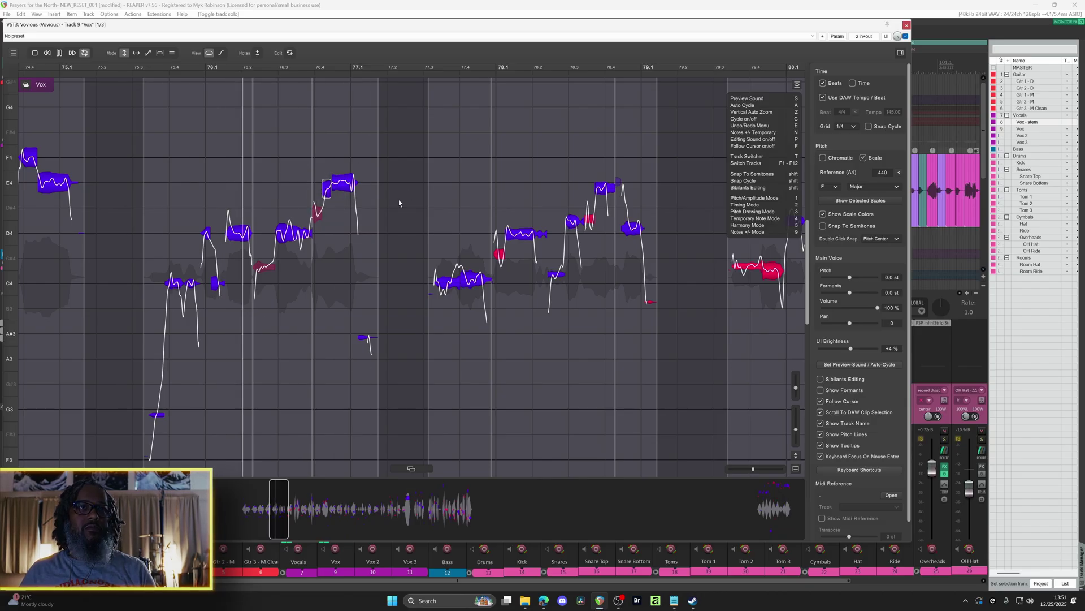
key(space)
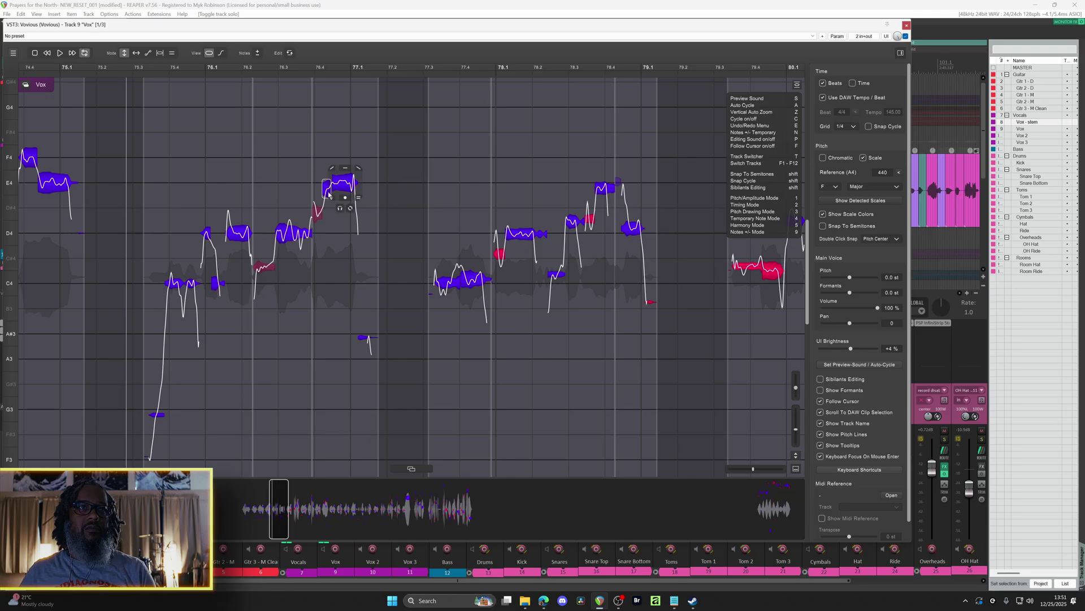
drag(327, 194, 327, 192)
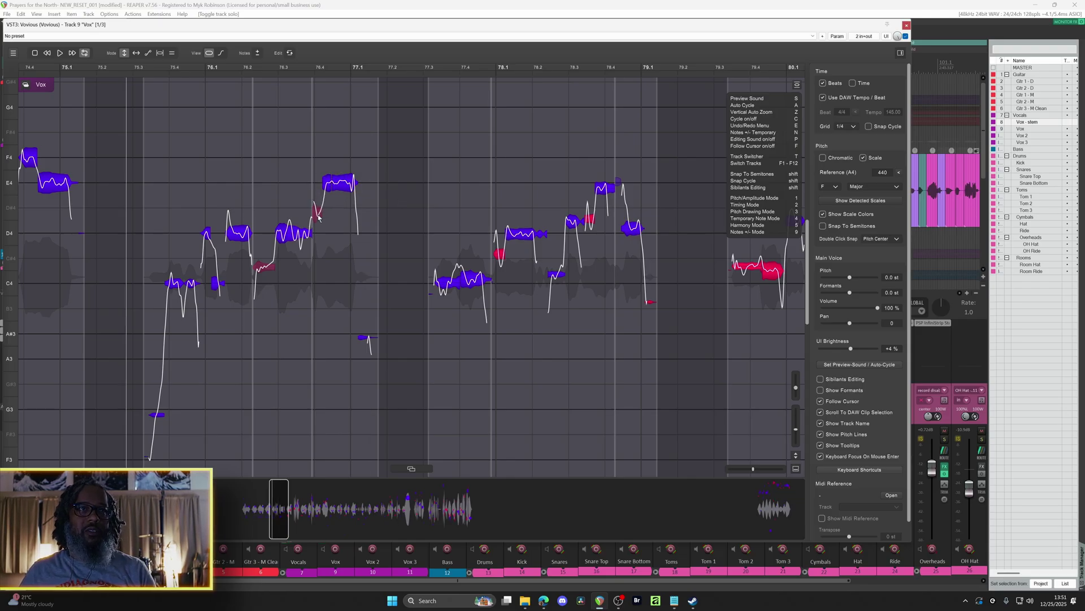
Play back the corrected fifth phrase from about beat 75.2 through bar 77.
click(350, 225)
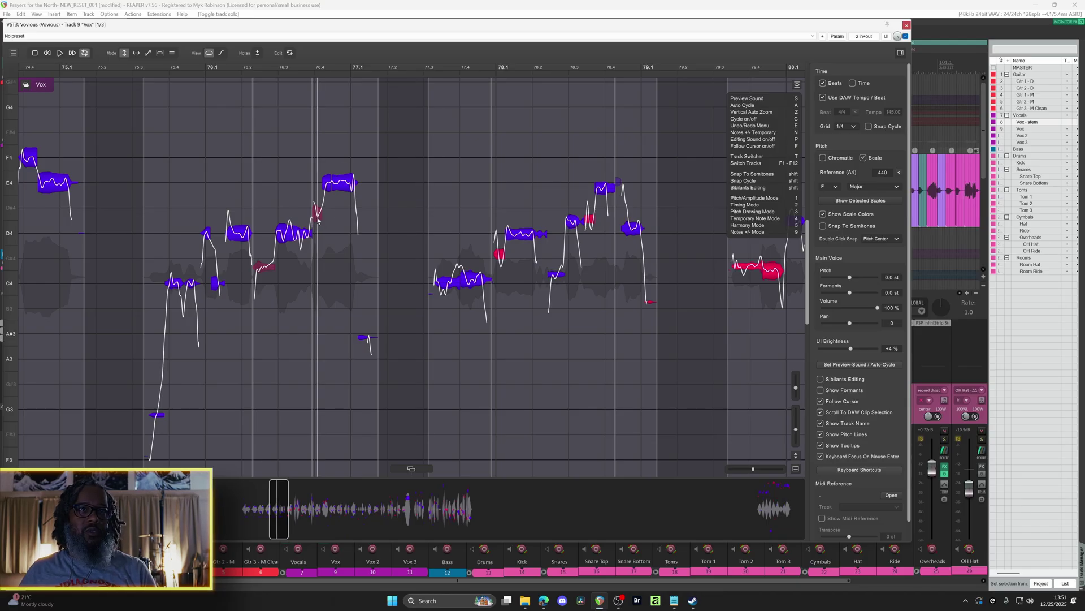
mouse_move(340, 216)
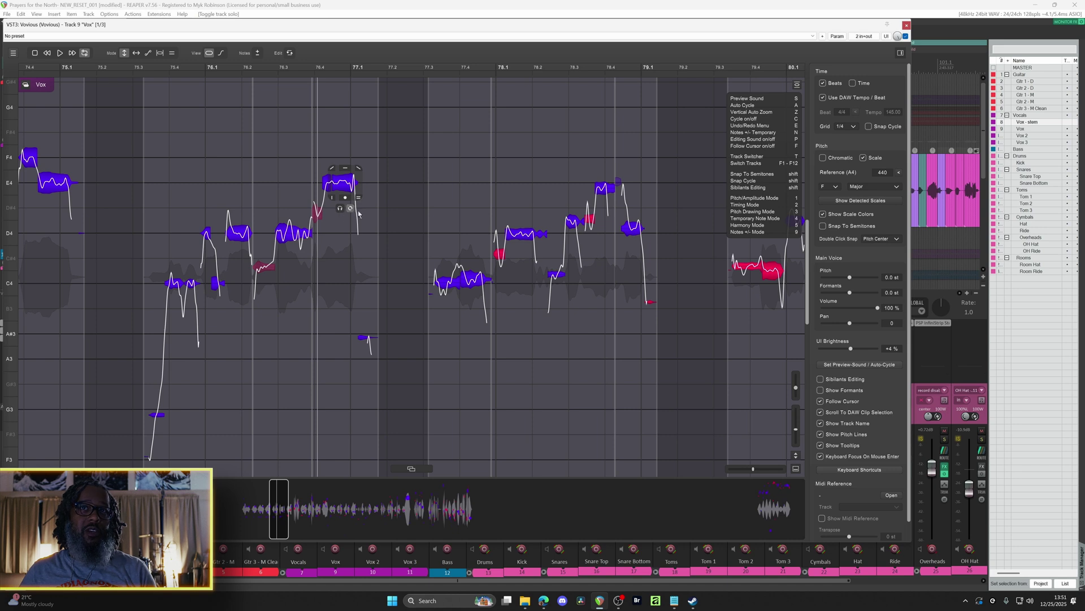
click(127, 83)
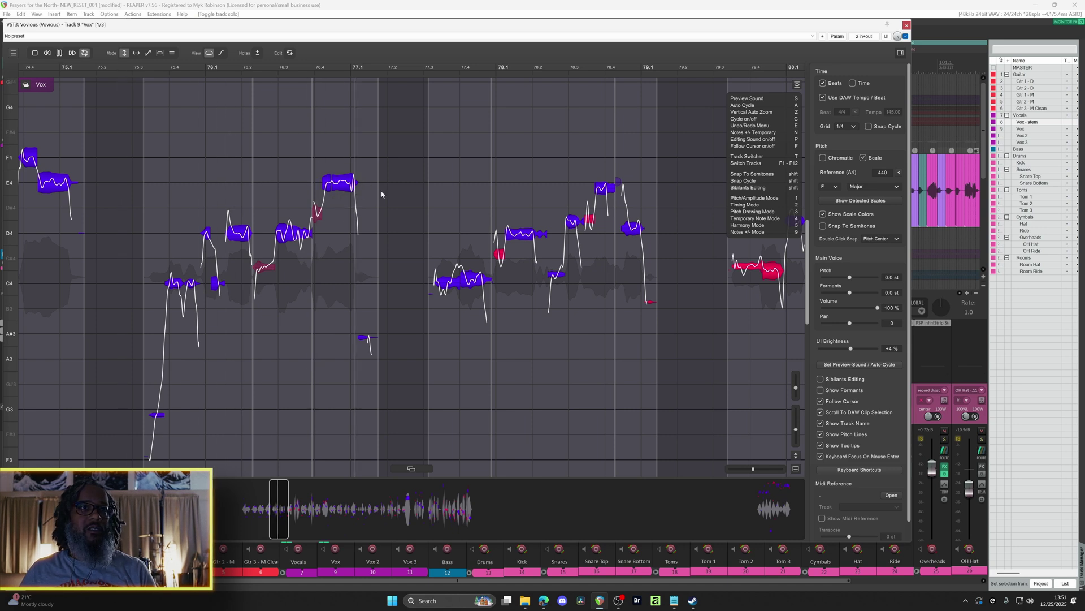
key(space)
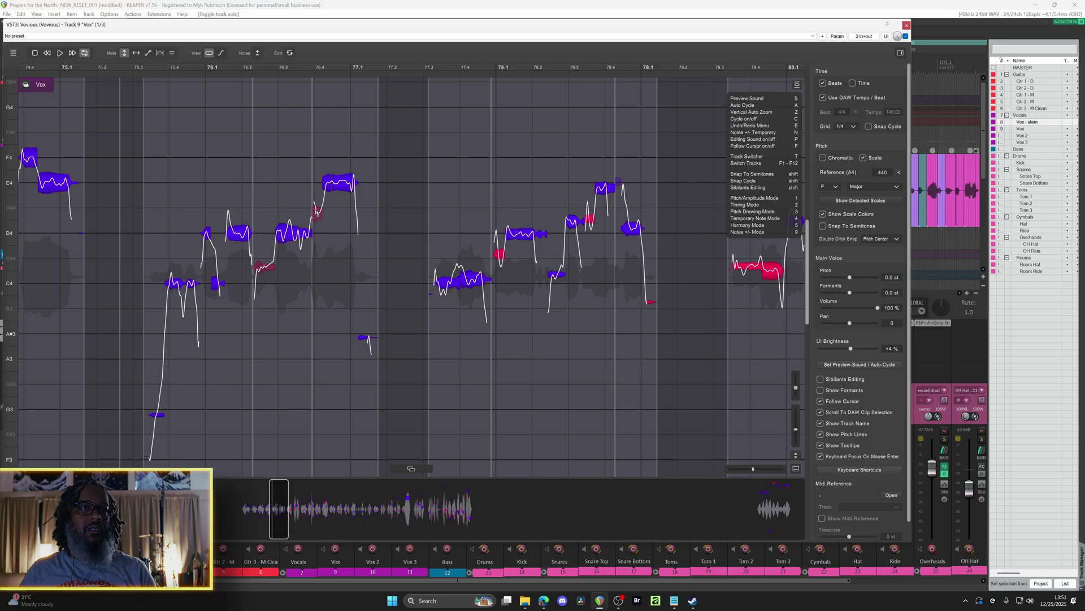
mouse_move(326, 222)
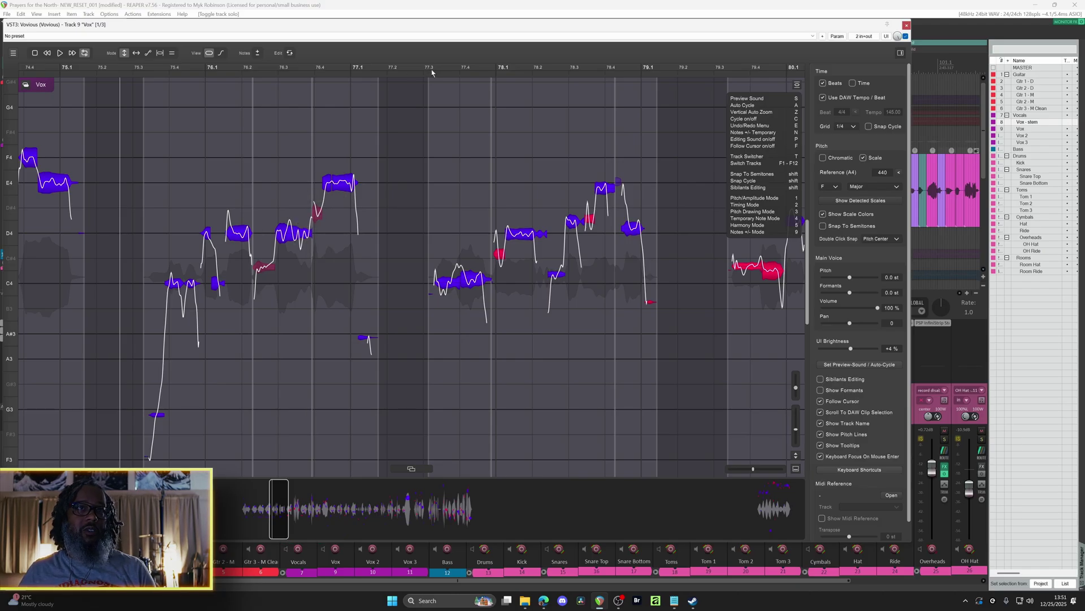
Listen to the sixth phrase from beat 77.3 and snap the C4 notes before bar 78 and the long D4 note after it to pitch.
click(423, 69)
key(space)
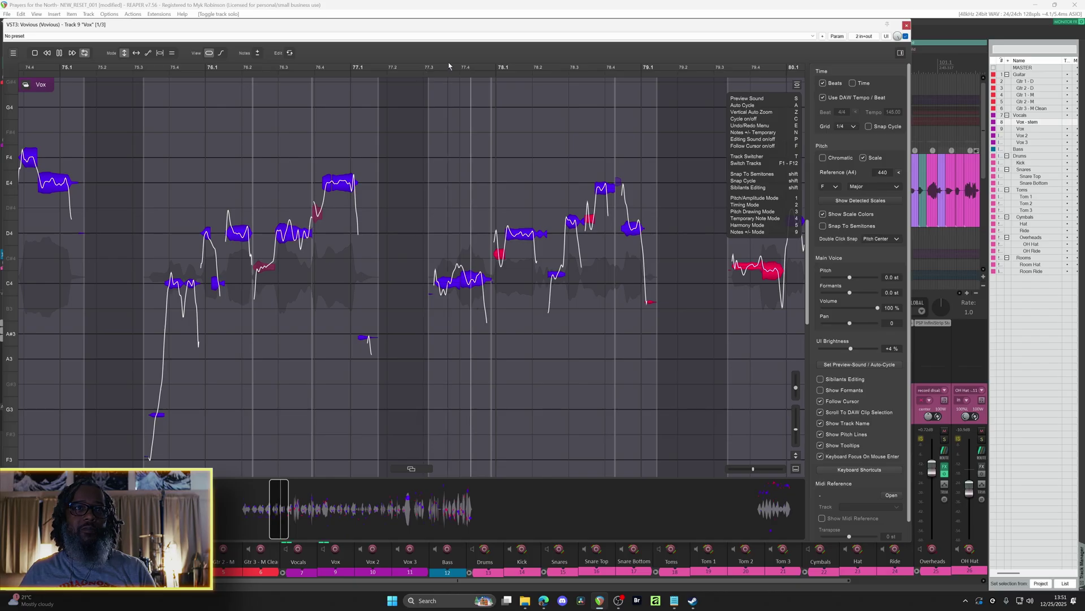
key(space)
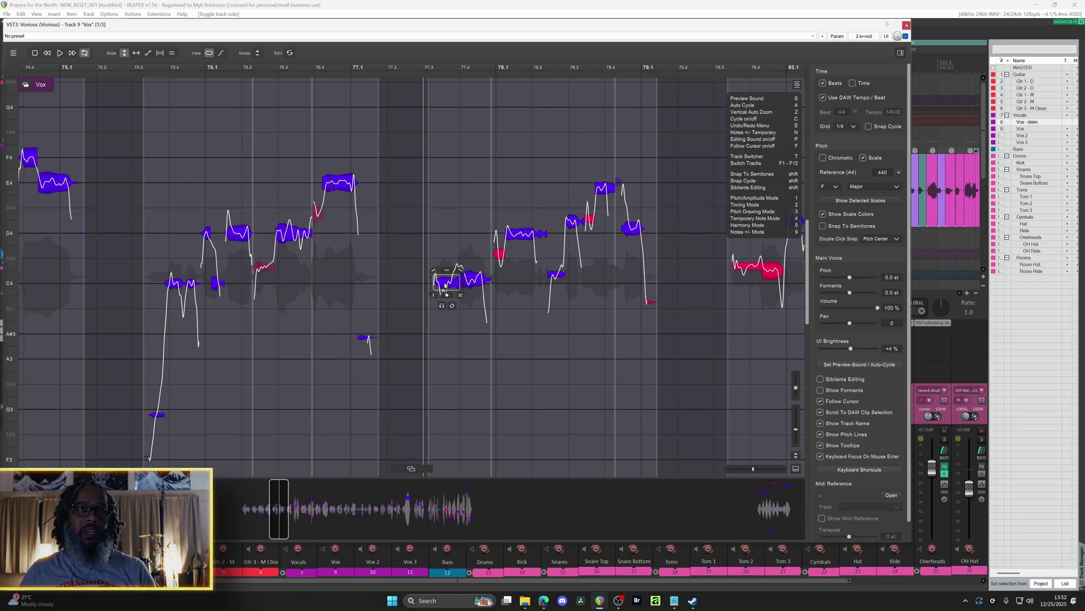
double_click(473, 281)
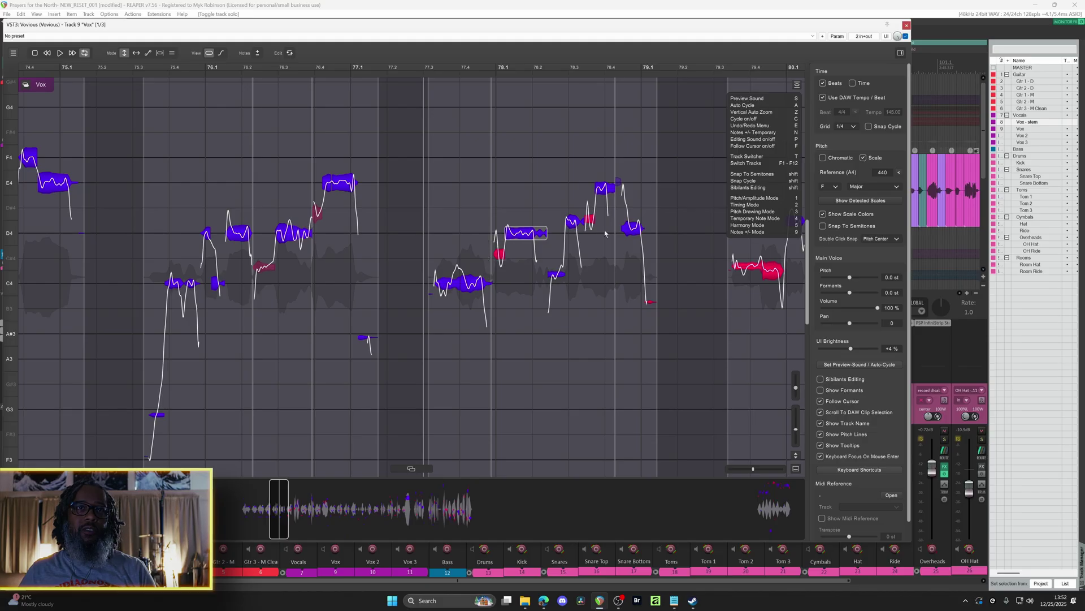
Correct the remaining notes from beat 78.3 to bar 79, setting the two short notes to D4, the peak to E4 and the last to D4.
drag(573, 228, 574, 237)
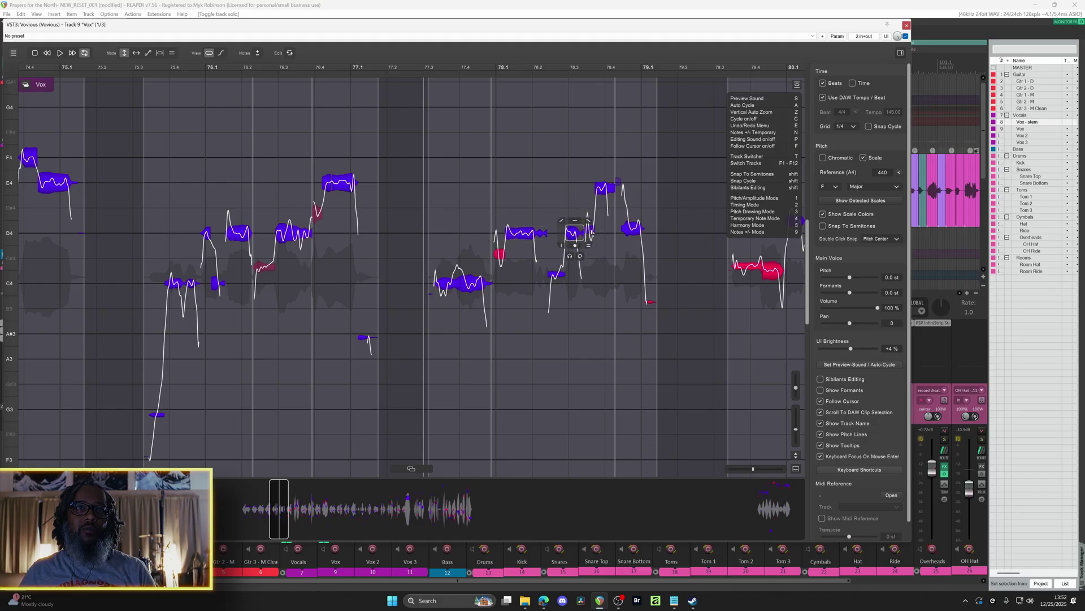
double_click(601, 190)
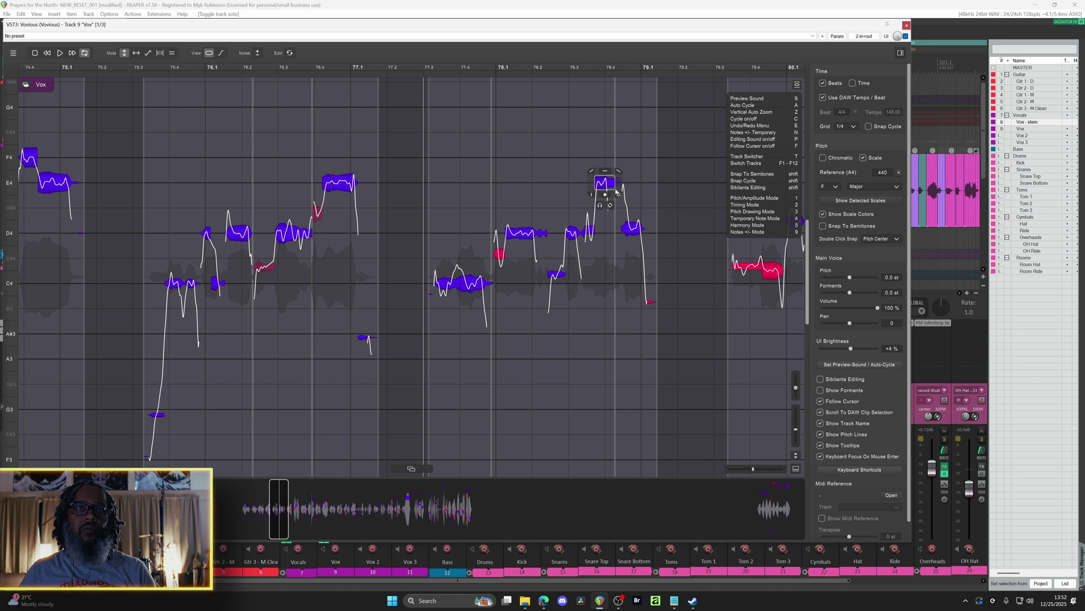
double_click(633, 230)
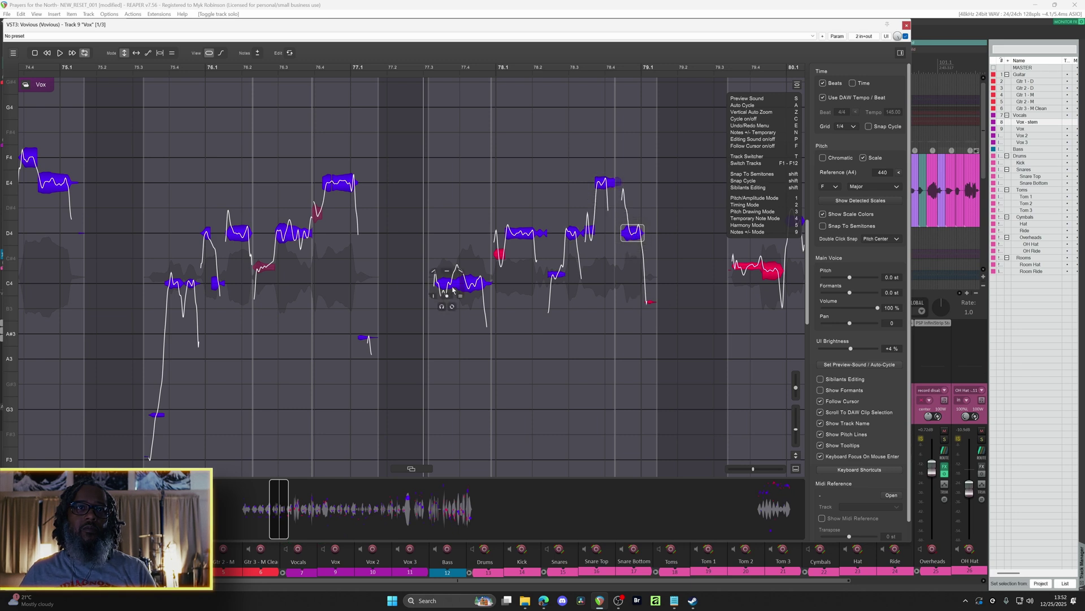
Play back the corrected sixth phrase from about beat 77.3 to check the edited notes.
key(space)
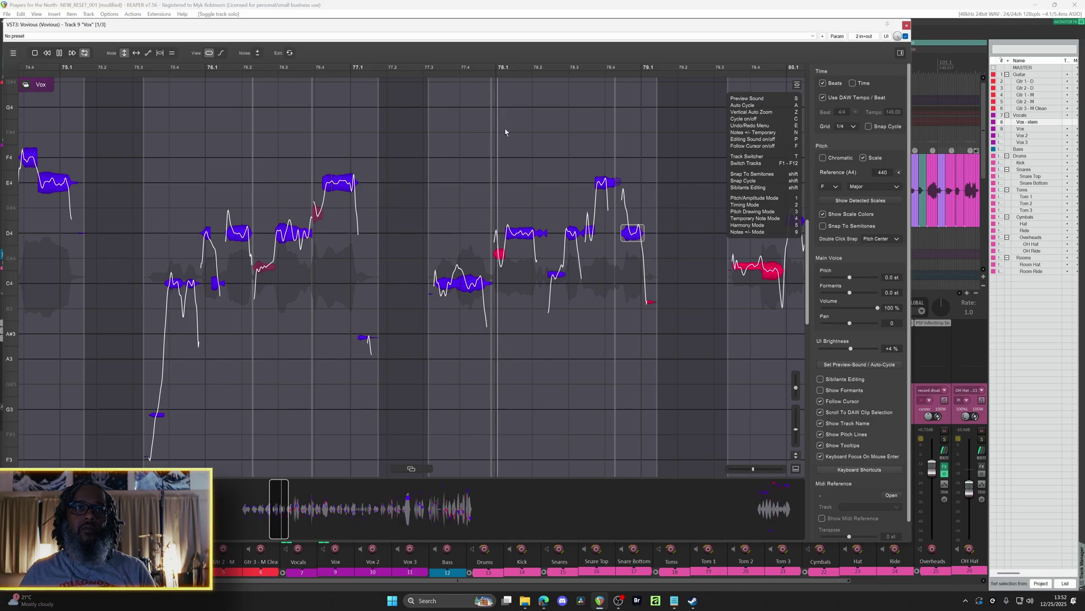
key(space)
key(space)
key(space)
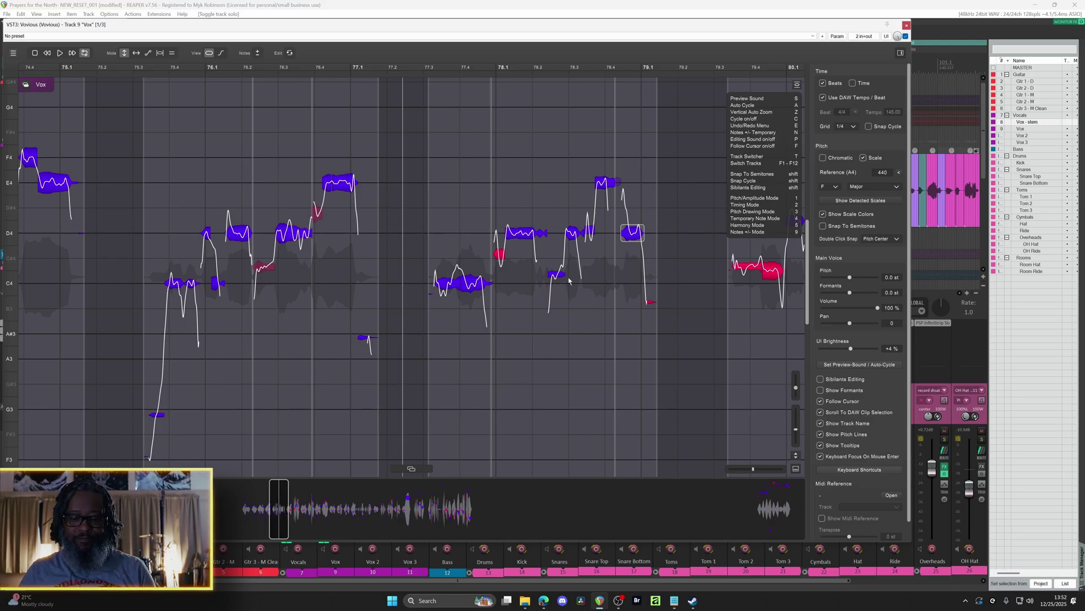
key(space)
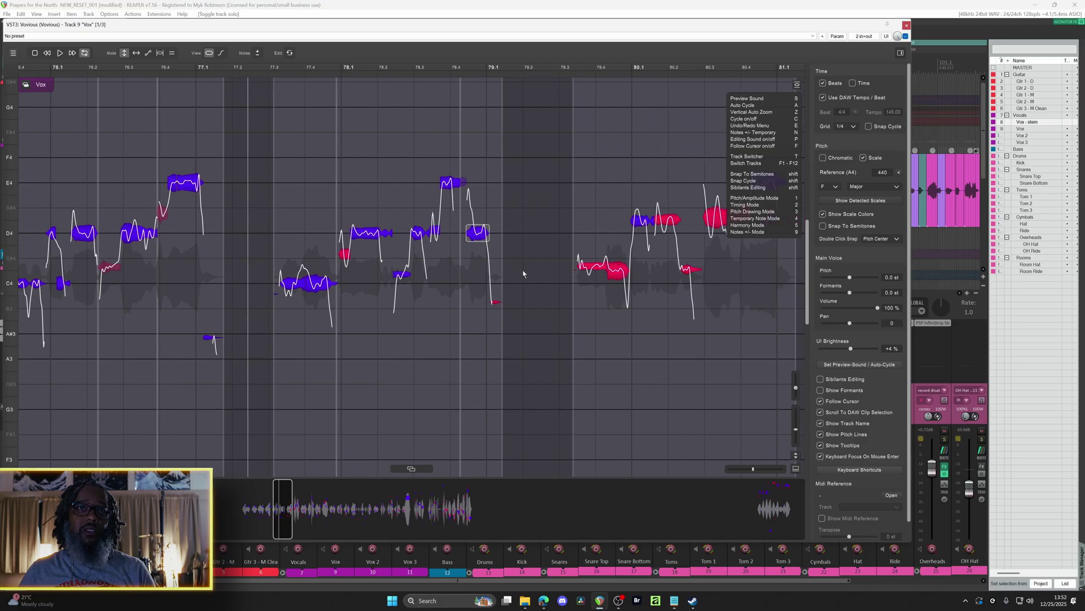
Apply Automatic Pitch Correction at 100% amount, snapped to F Major, to the ten notes of the phrase from beat 79.3 to bar 81.
drag(310, 136, 568, 322)
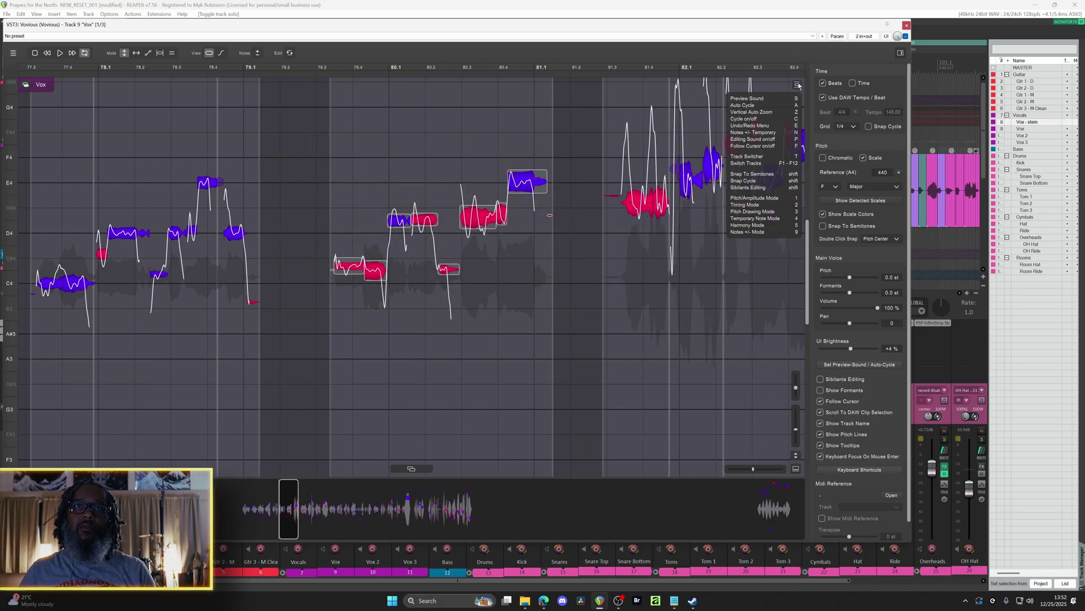
click(797, 85)
drag(691, 121, 793, 129)
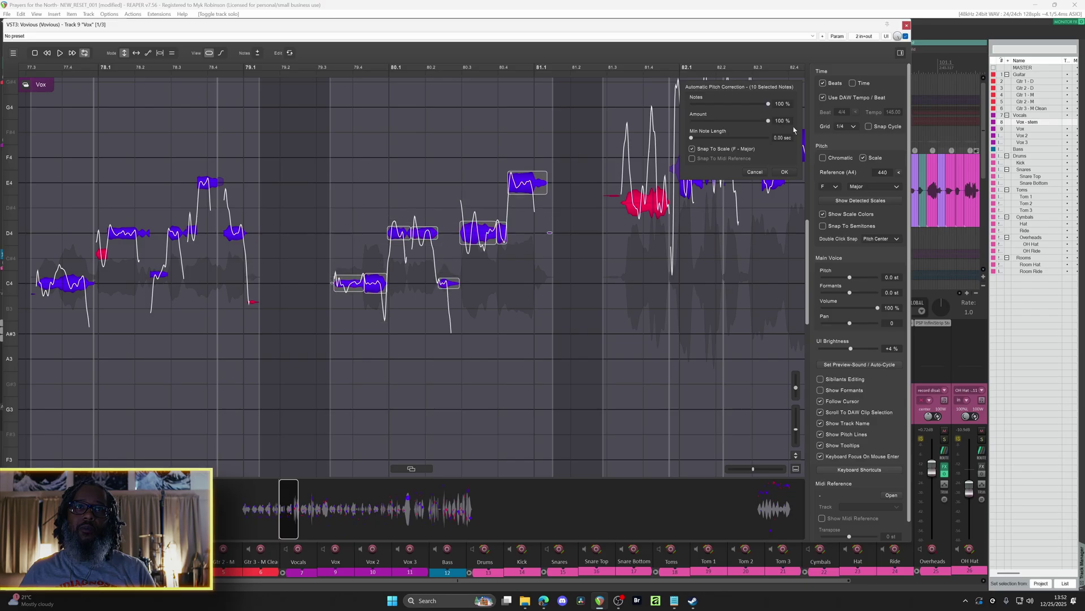
click(785, 172)
Play back the corrected phrase from about beat 79.2 and listen on into bar 83.
click(339, 131)
key(space)
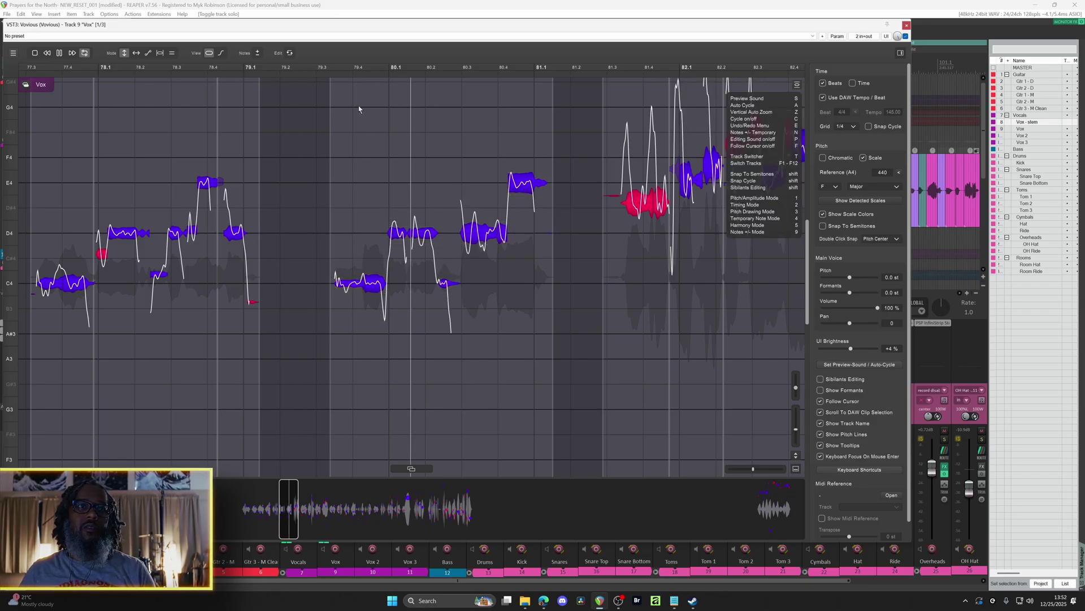
key(space)
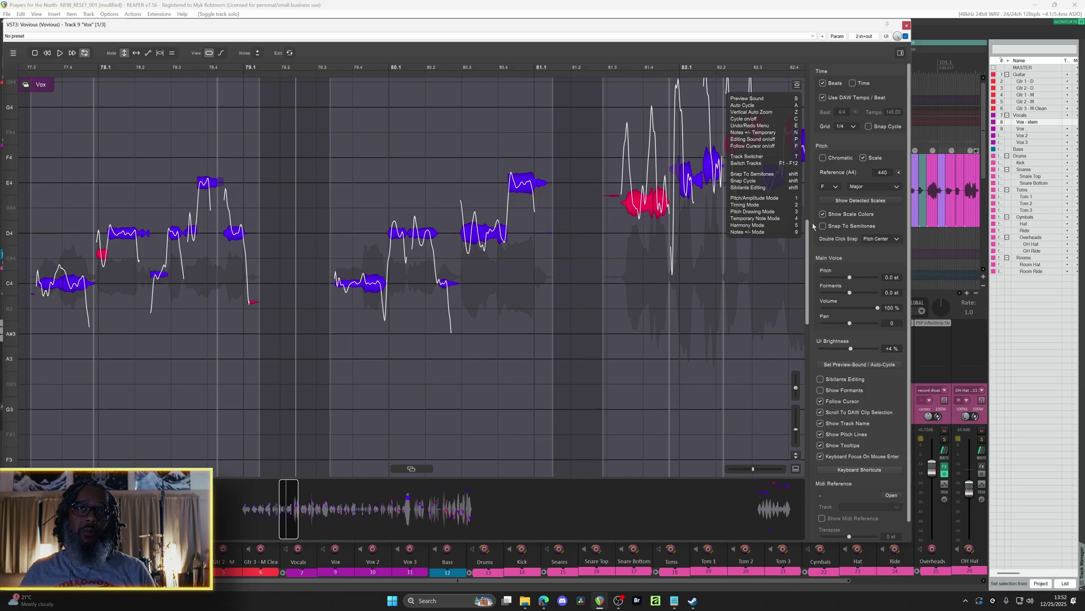
drag(807, 273, 807, 261)
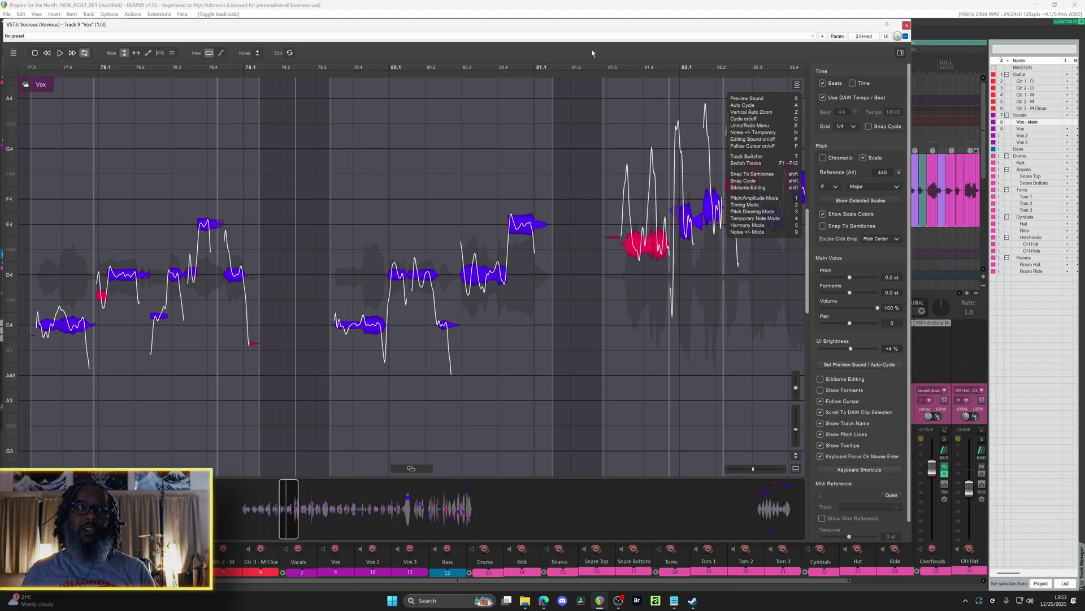
key(space)
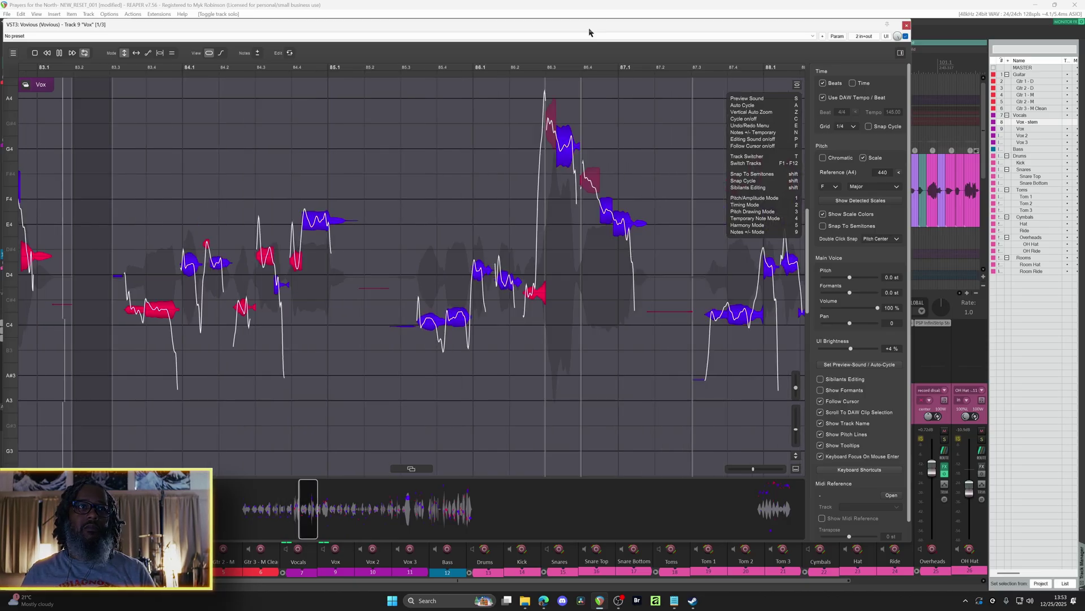
key(space)
Apply Automatic Pitch Correction at 100% amount, snapped to F Major, to the eleven notes from beat 83.3 to just past bar 85.
drag(111, 171, 350, 374)
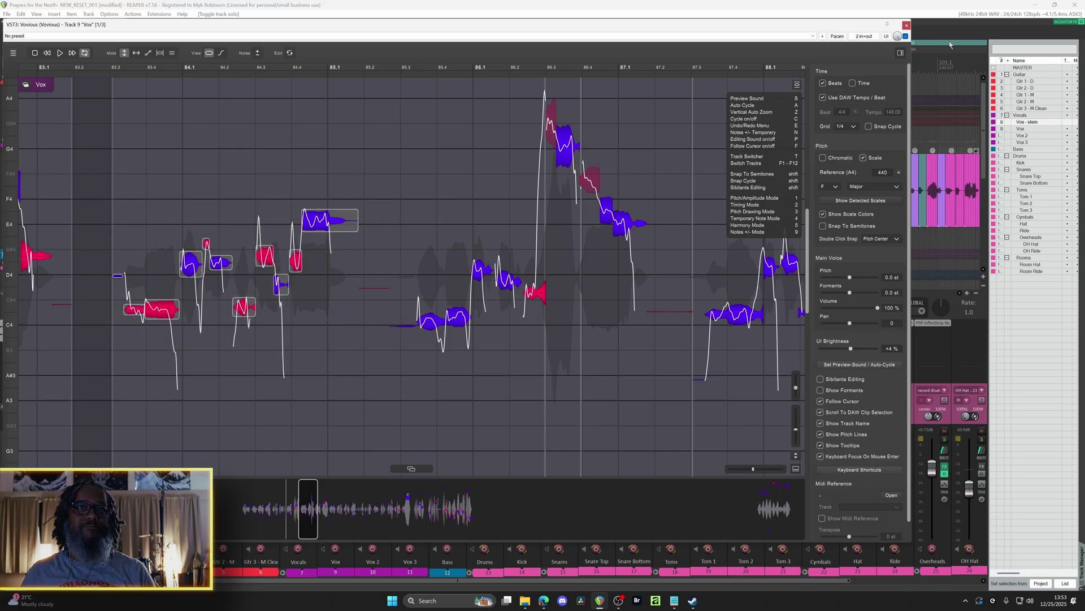
click(797, 86)
drag(691, 121, 818, 127)
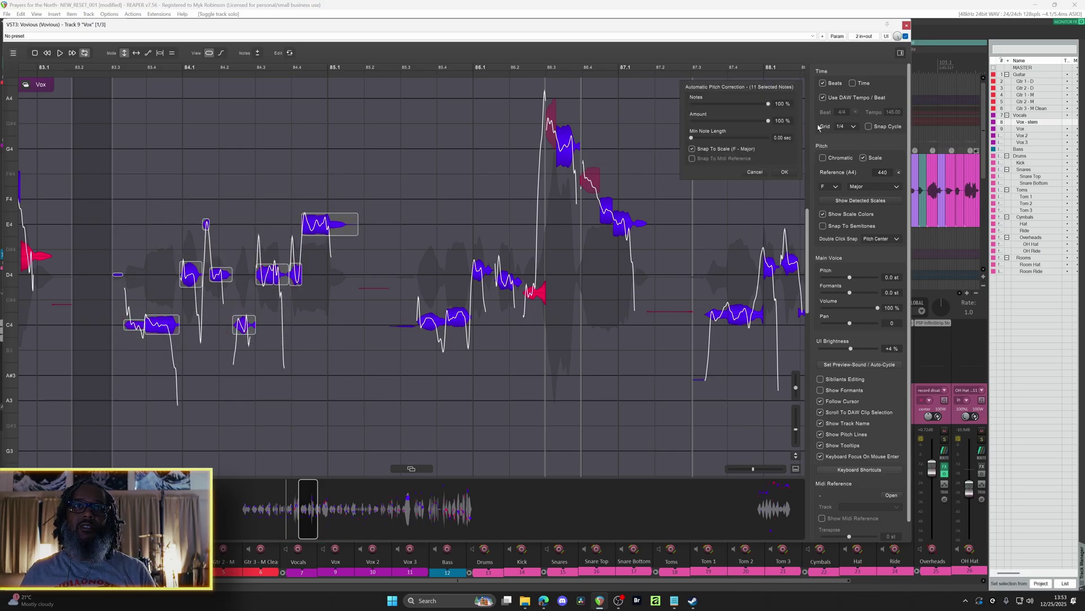
click(790, 173)
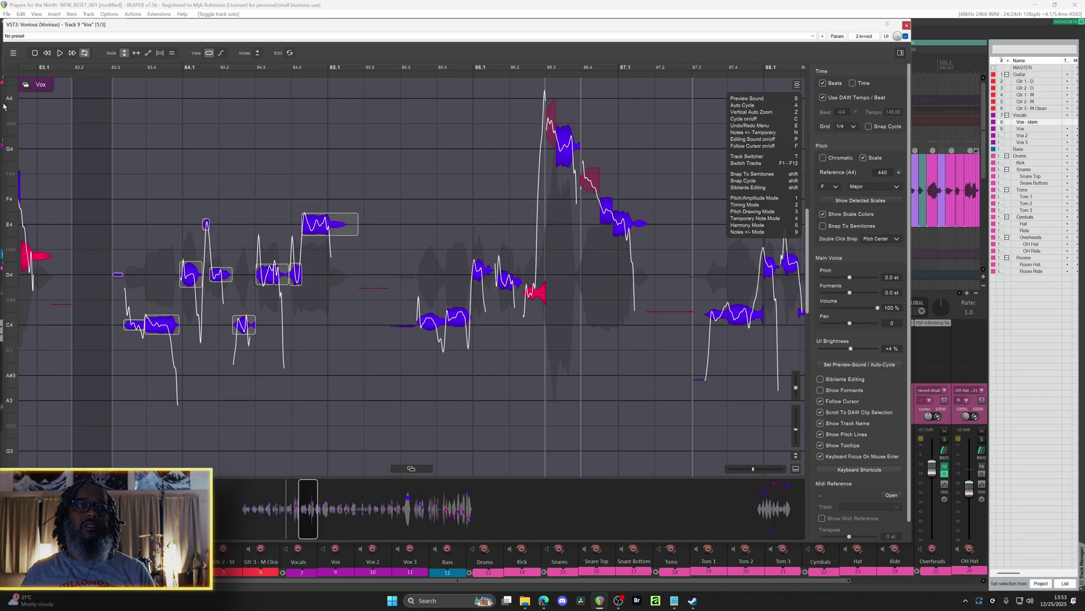
Play back the automatically corrected phrase from about beat 83.2.
click(113, 131)
click(90, 70)
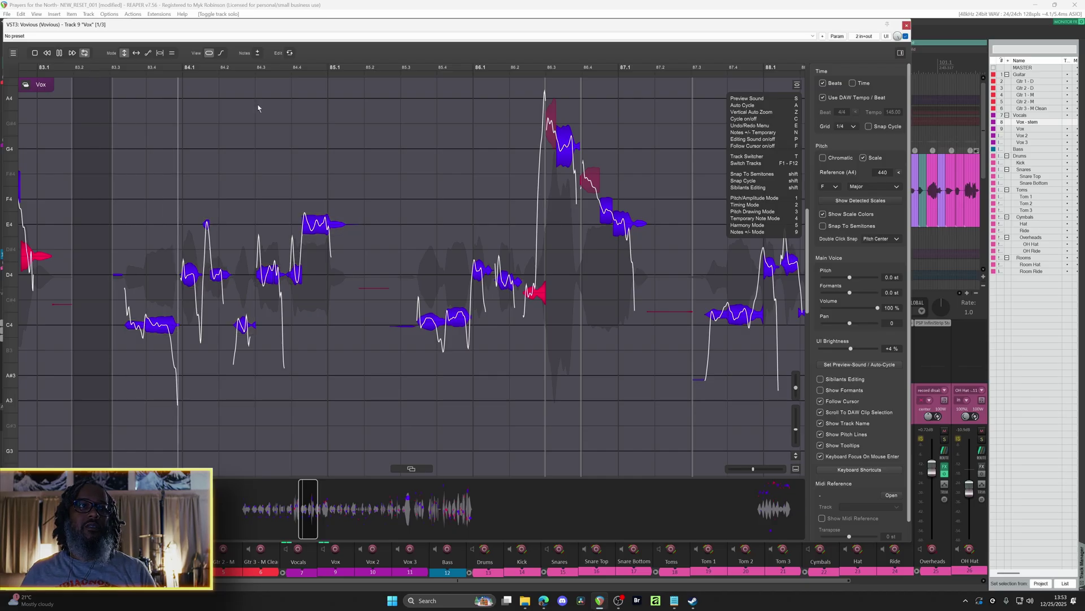
mouse_move(212, 232)
key(space)
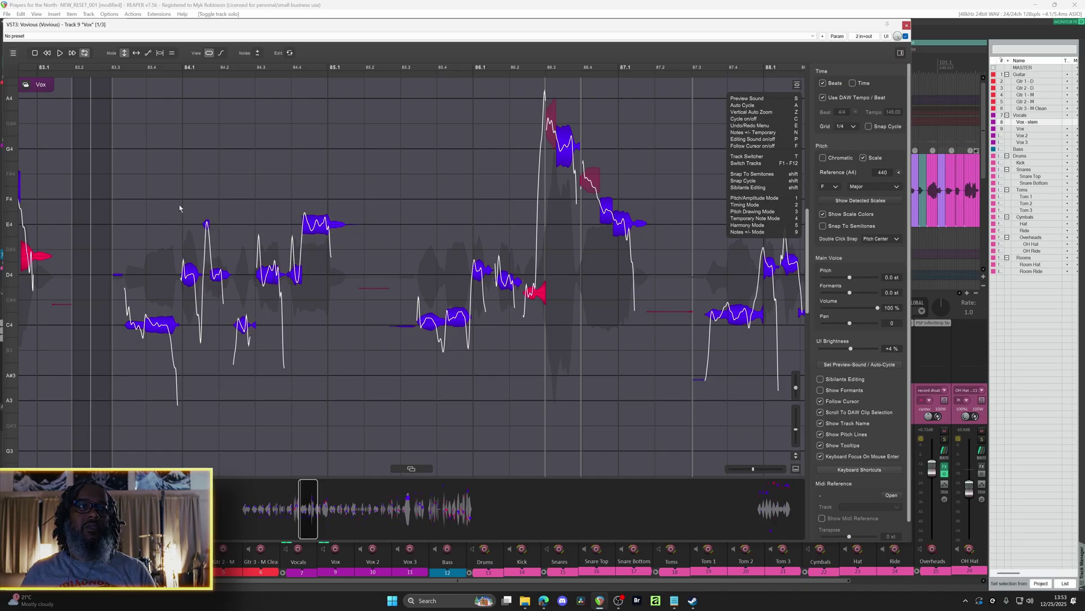
Lower the short E4 peak between beats 84.1 and 84.2 to D4 and listen to the phrase again.
click(207, 225)
drag(206, 226, 210, 279)
key(space)
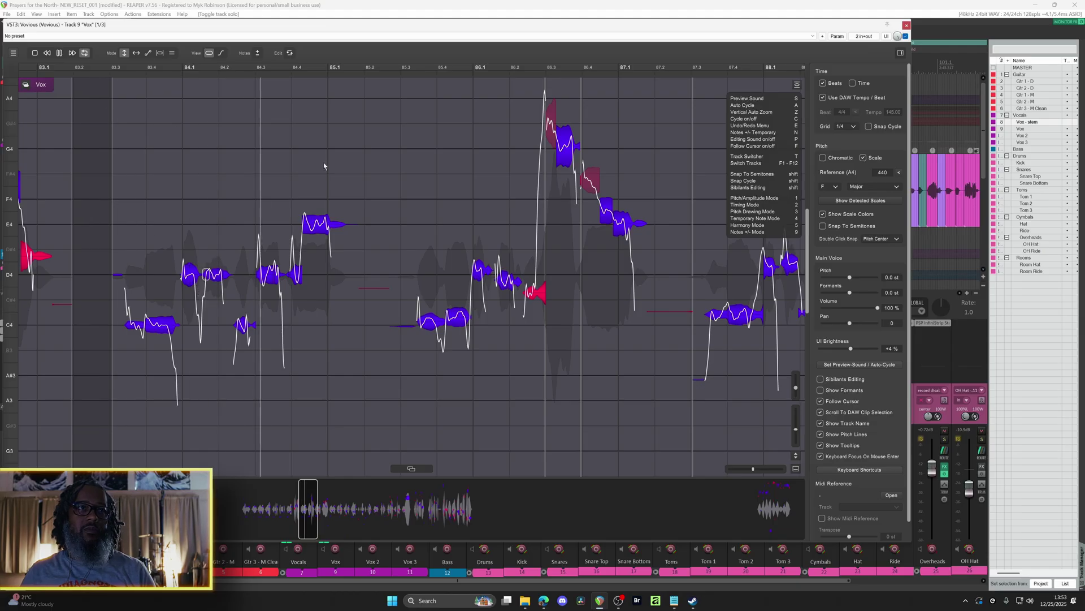
key(space)
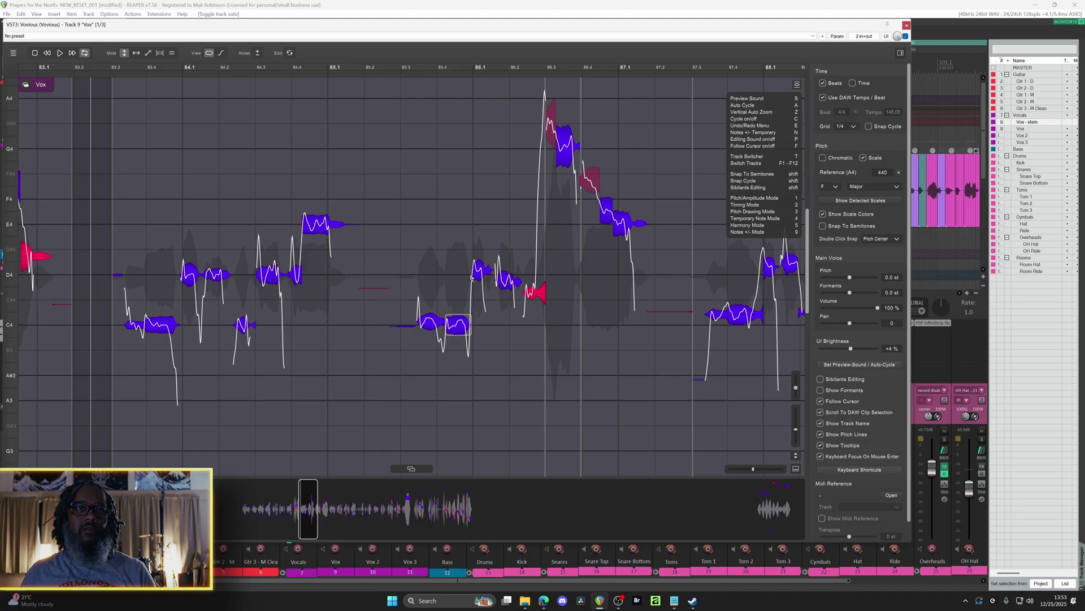
Snap the notes before bar 86 to C4 and the three notes after it to D4, and play them back.
drag(514, 304, 543, 314)
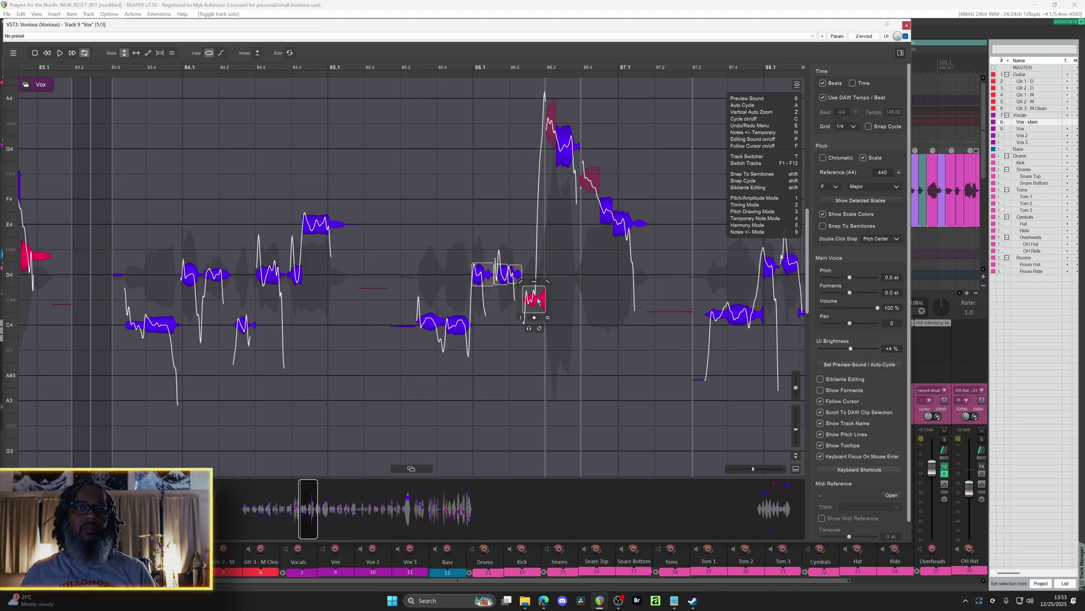
click(535, 299)
drag(534, 299, 532, 278)
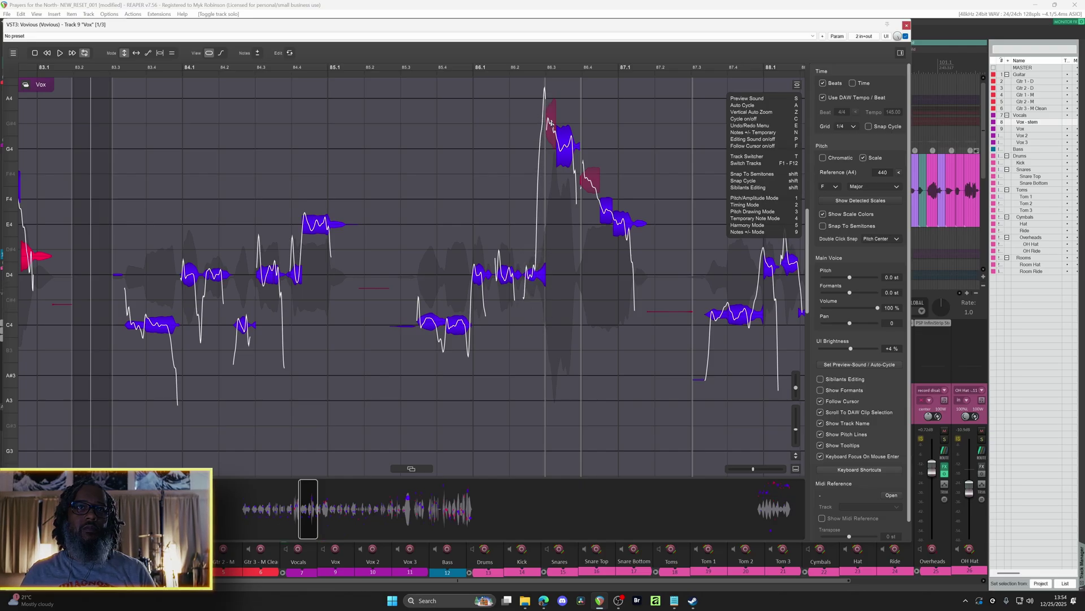
key(space)
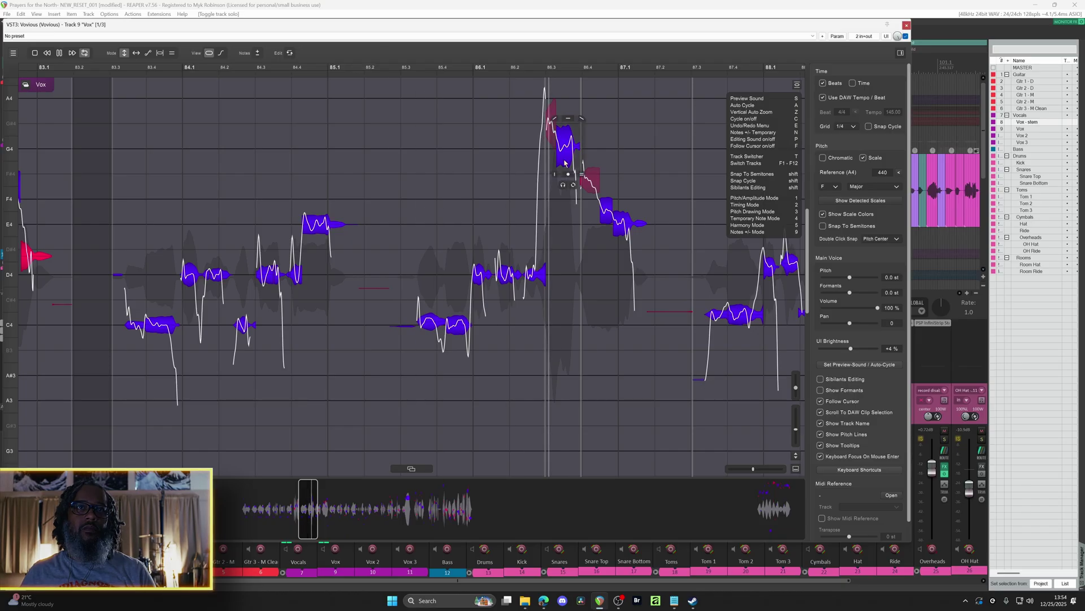
key(space)
Lower the note between beats 86.2 and 86.3 to C4 and listen to the change.
drag(538, 281, 540, 326)
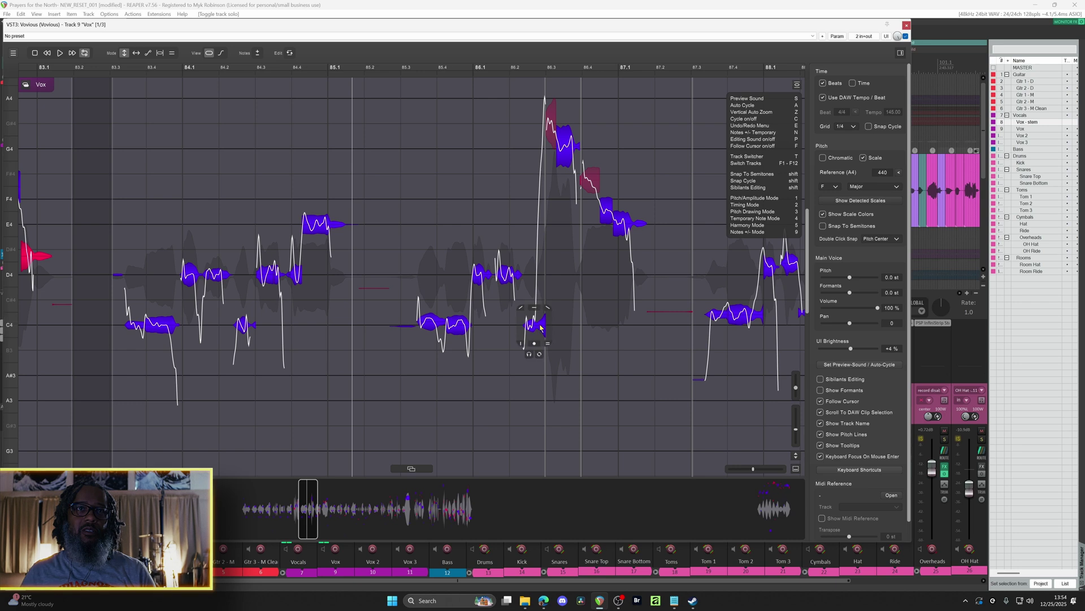
key(space)
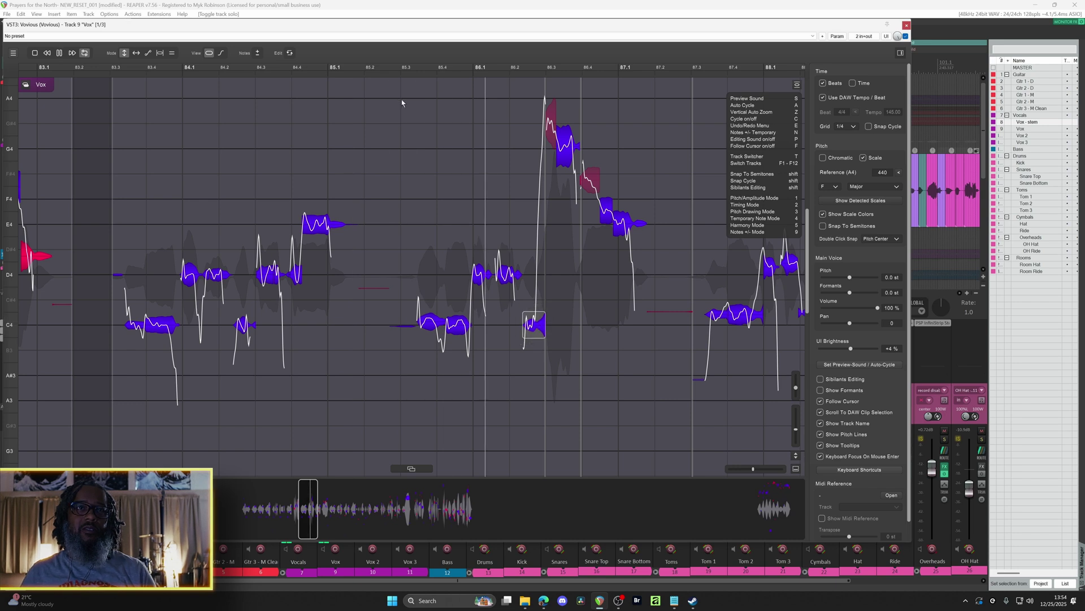
key(space)
Center the notes around bar 87 on E4 and play on toward the next phrase.
drag(604, 215, 603, 225)
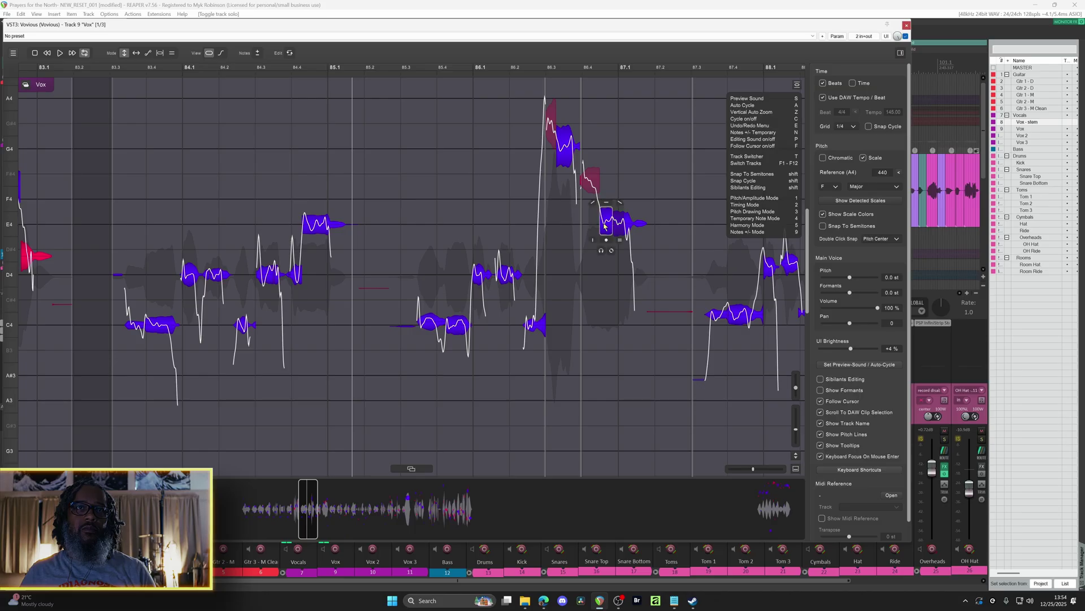
key(space)
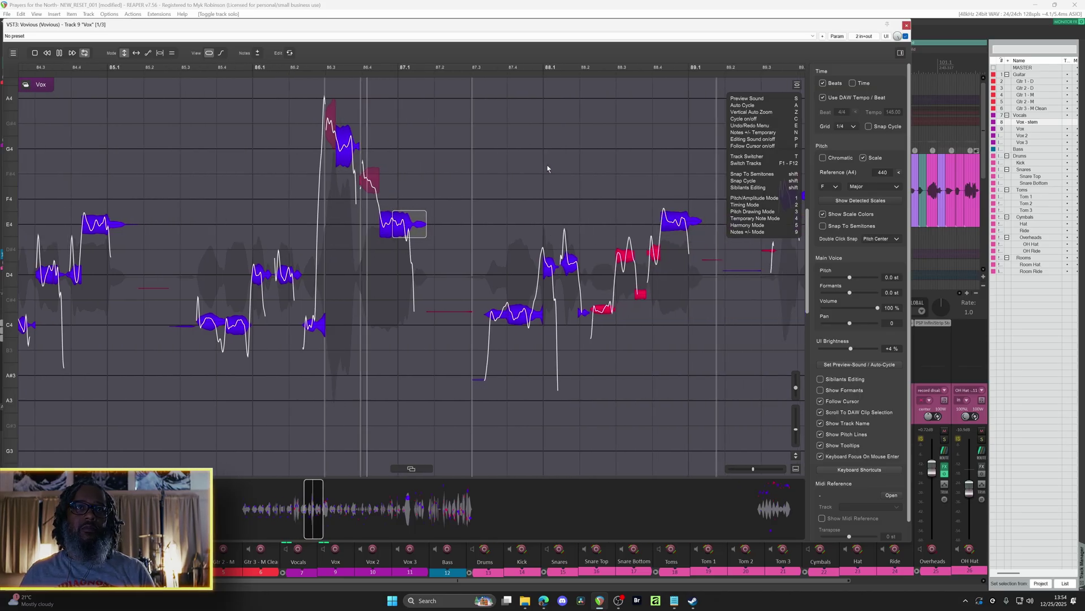
key(space)
Snap the notes leading up to bar 88 to C4 and the two notes at bar 88 to D4, and play them back.
click(469, 309)
double_click(498, 314)
drag(518, 247, 560, 281)
double_click(550, 270)
key(space)
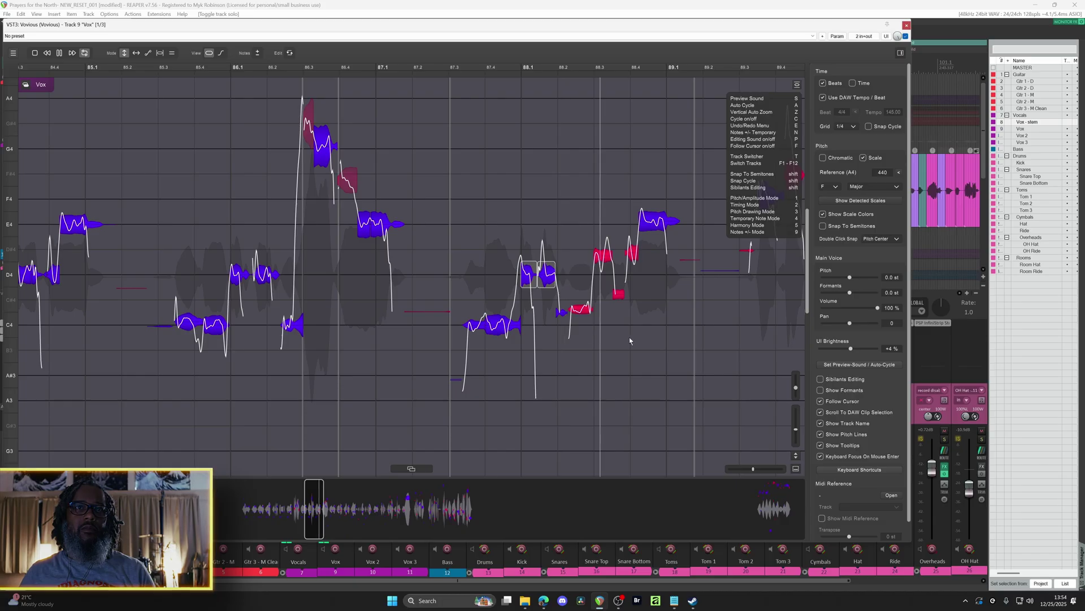
key(space)
Set the two notes from beat 88.2 to C4 and those between beats 88.3 and 88.4 to D4, and play on past bar 90.
mouse_move(562, 317)
drag(562, 317, 587, 327)
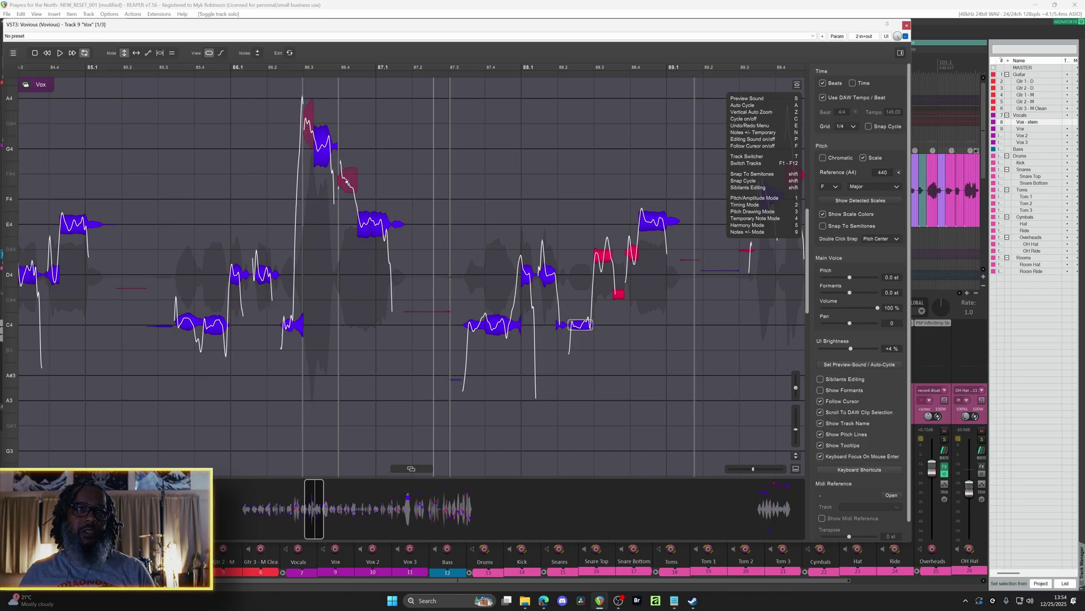
mouse_move(550, 302)
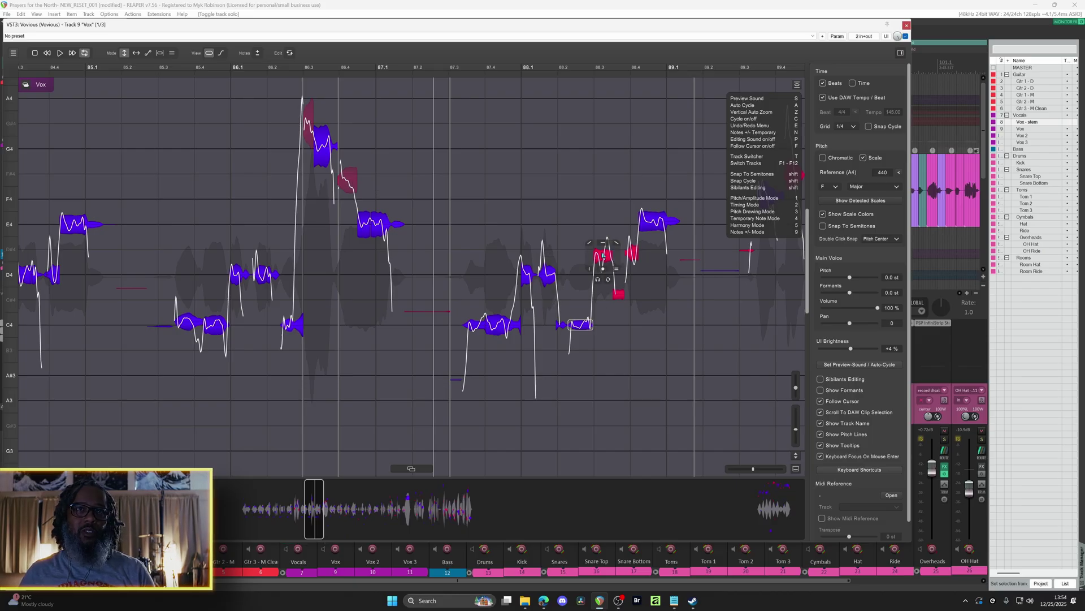
drag(601, 260, 616, 281)
mouse_move(633, 255)
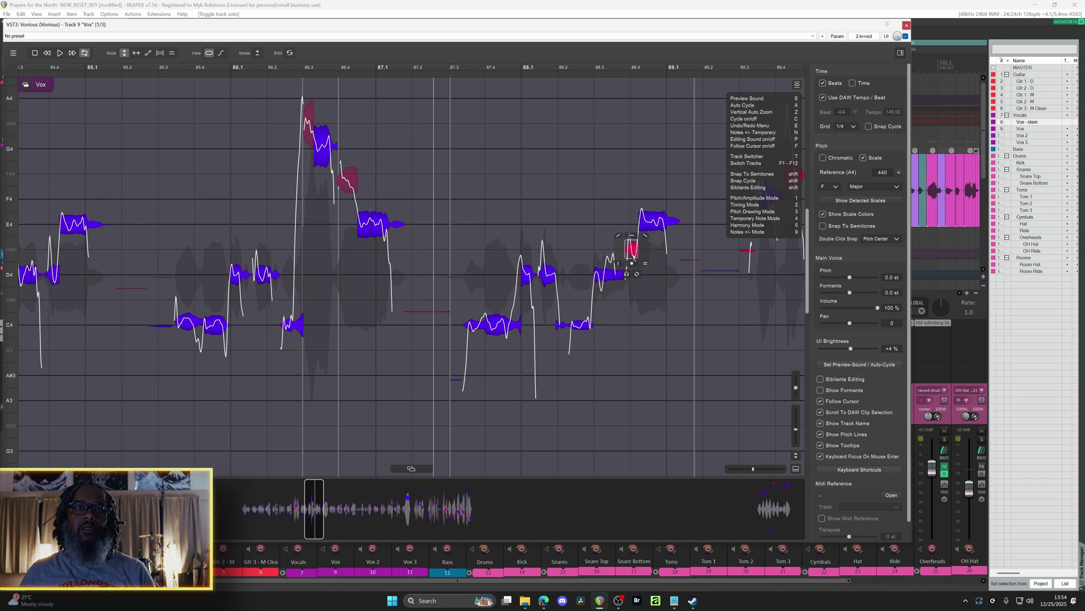
drag(633, 257, 637, 281)
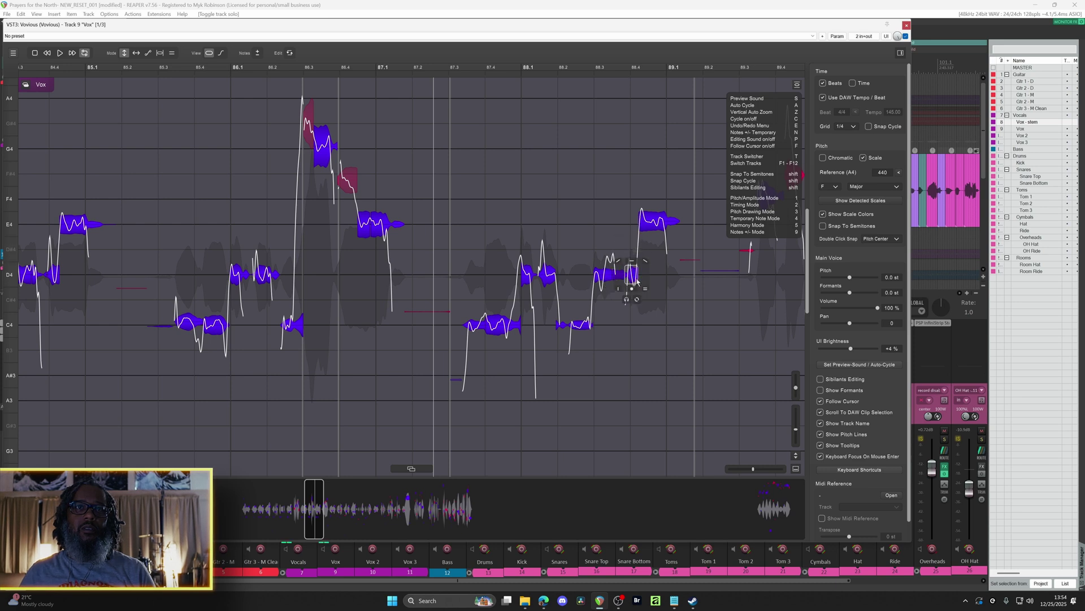
key(space)
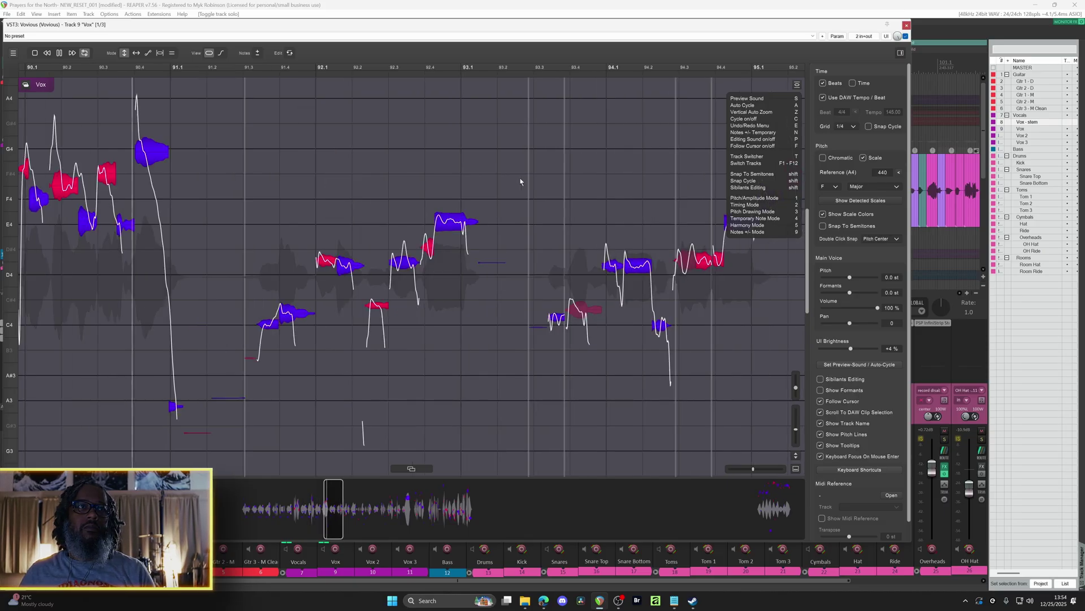
key(space)
Snap the two notes before bar 92 to C4 and the two notes just after it to D4.
mouse_move(337, 269)
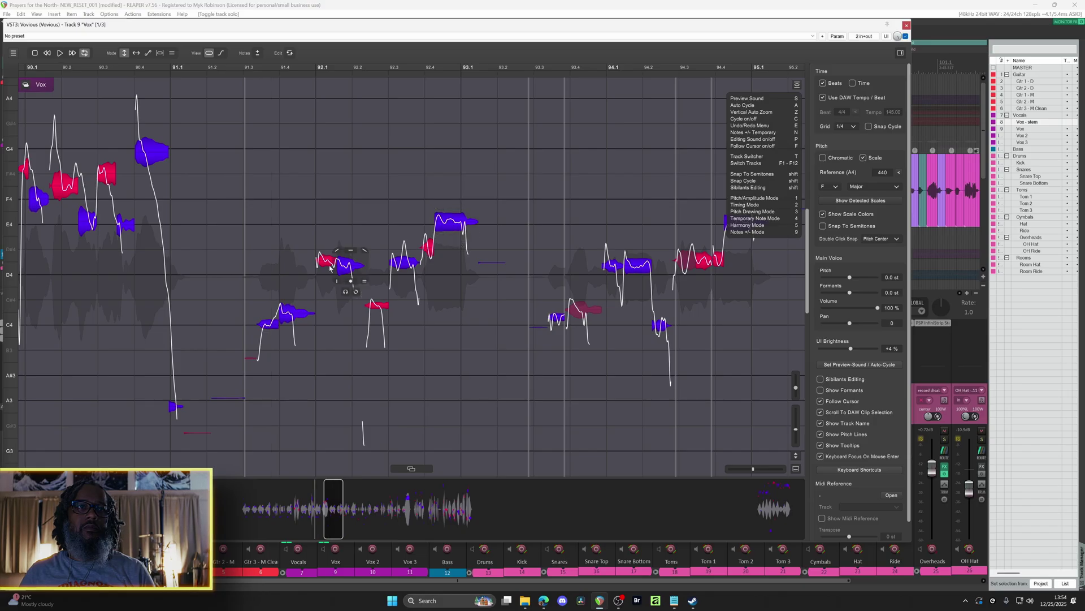
drag(259, 283, 316, 342)
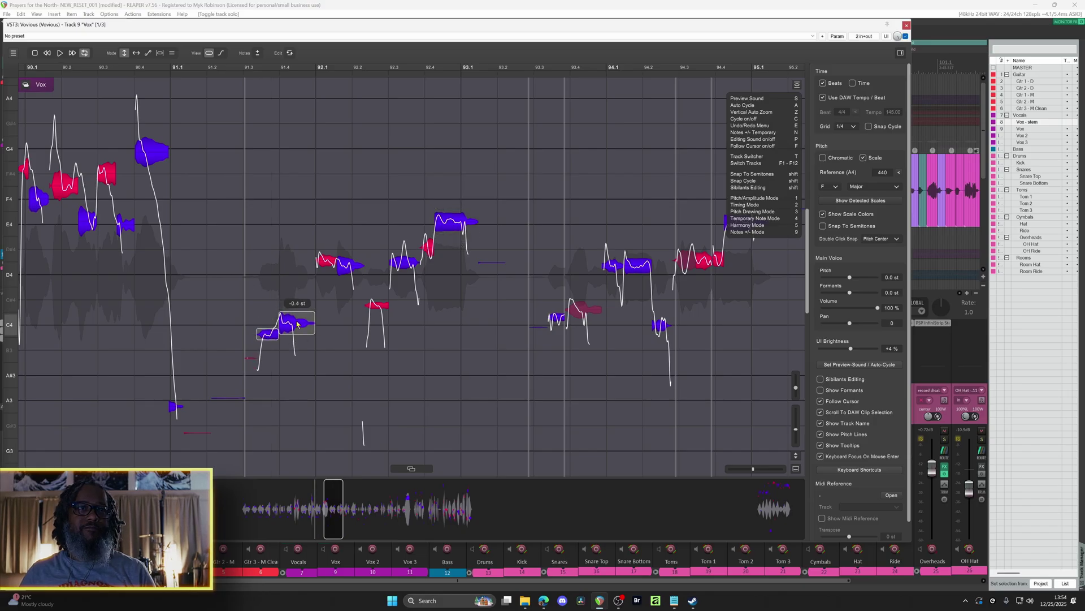
double_click(298, 324)
drag(313, 248, 351, 271)
double_click(353, 274)
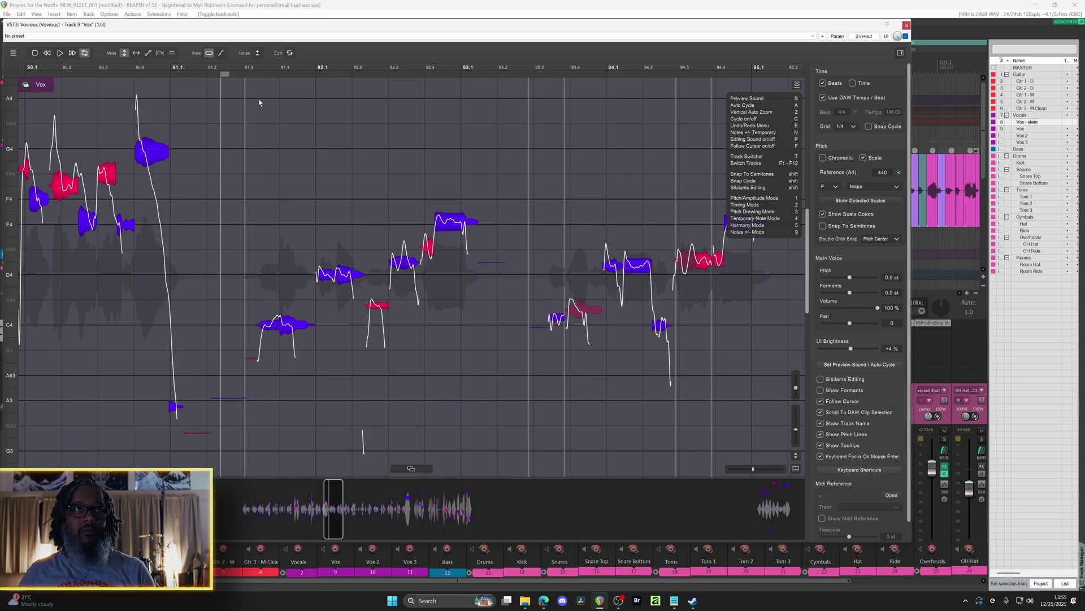
Toggle the playback cycle and listen to the phrase from just before beat 91.3.
key(c)
click(239, 75)
key(space)
Set the short note after beat 92.2 to C4 and the notes between beats 92.3 and 92.4 to D4, and play the phrase back.
mouse_move(326, 278)
mouse_down()
mouse_move(327, 325)
mouse_move(328, 275)
mouse_up()
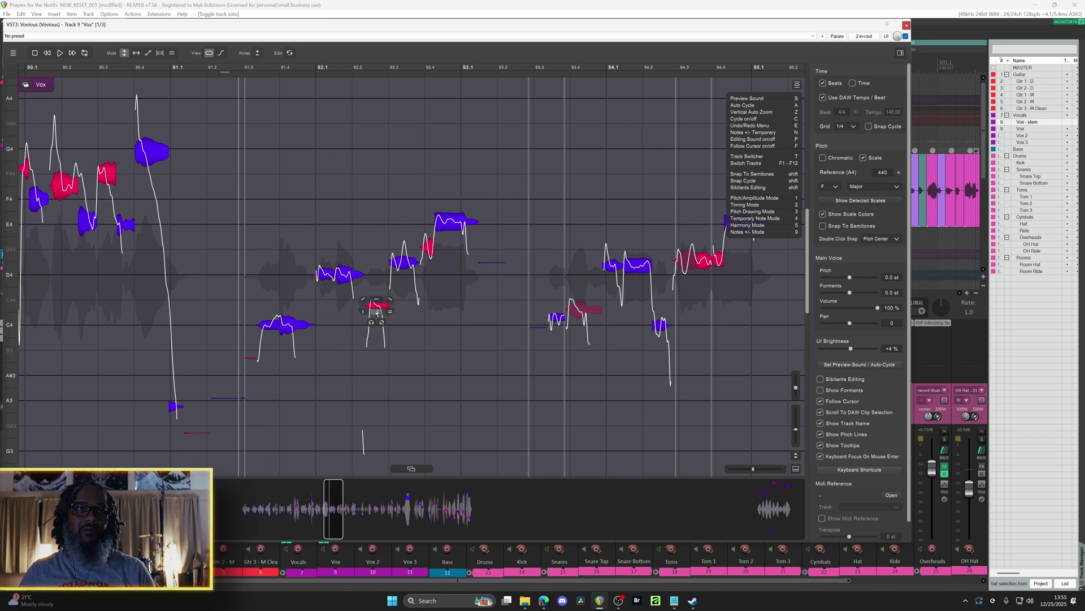
drag(379, 307, 377, 325)
drag(401, 273, 433, 281)
key(space)
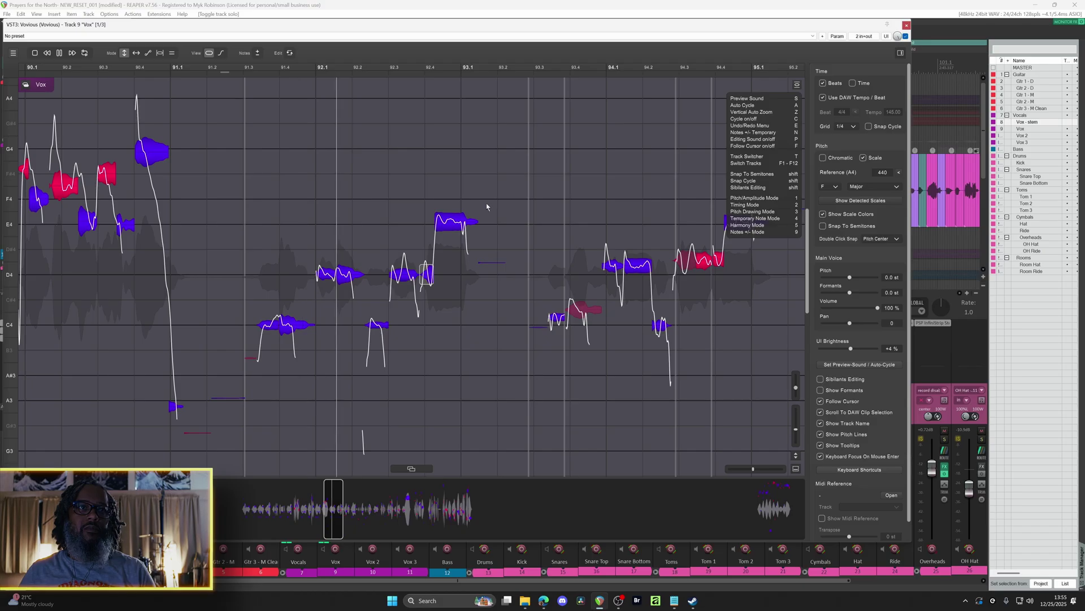
key(space)
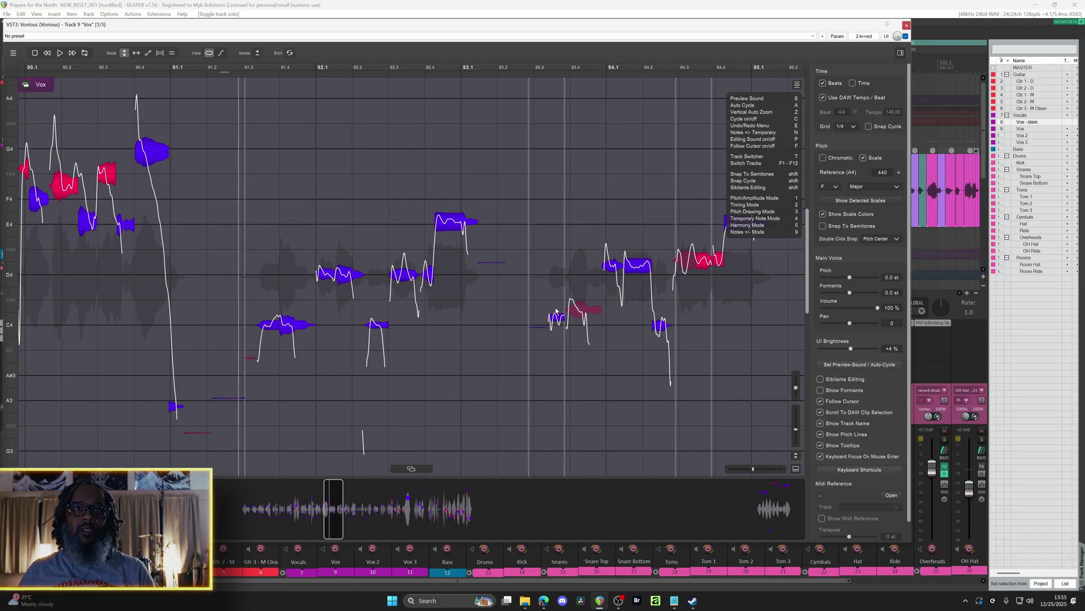
Set the short note after beat 93.3 to C4 and the two notes at bar 94 to D4, and listen to them.
drag(557, 319, 557, 323)
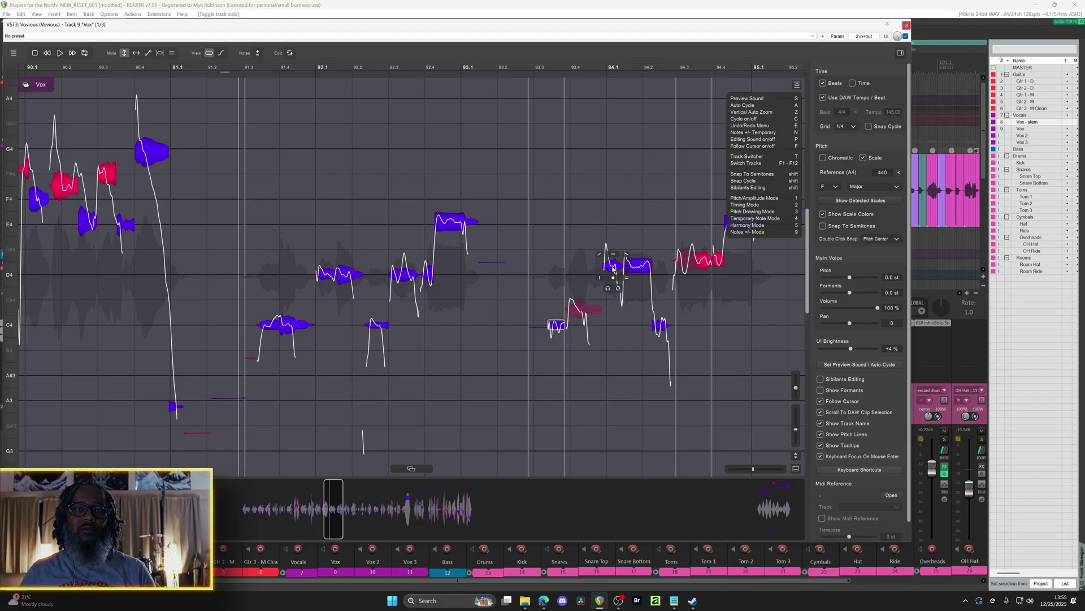
drag(636, 269, 636, 278)
key(space)
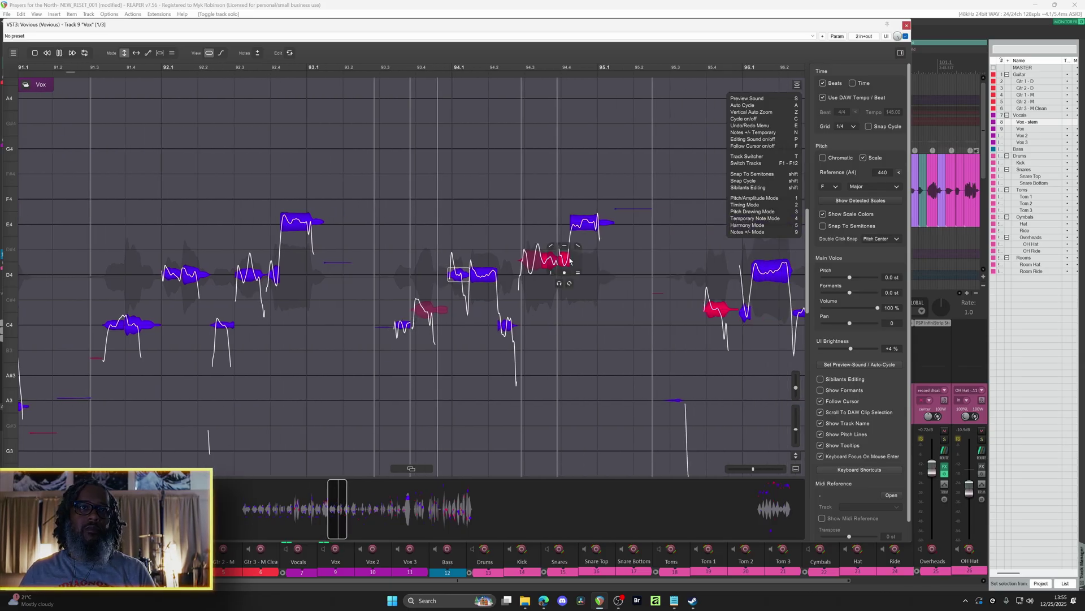
key(space)
click(461, 275)
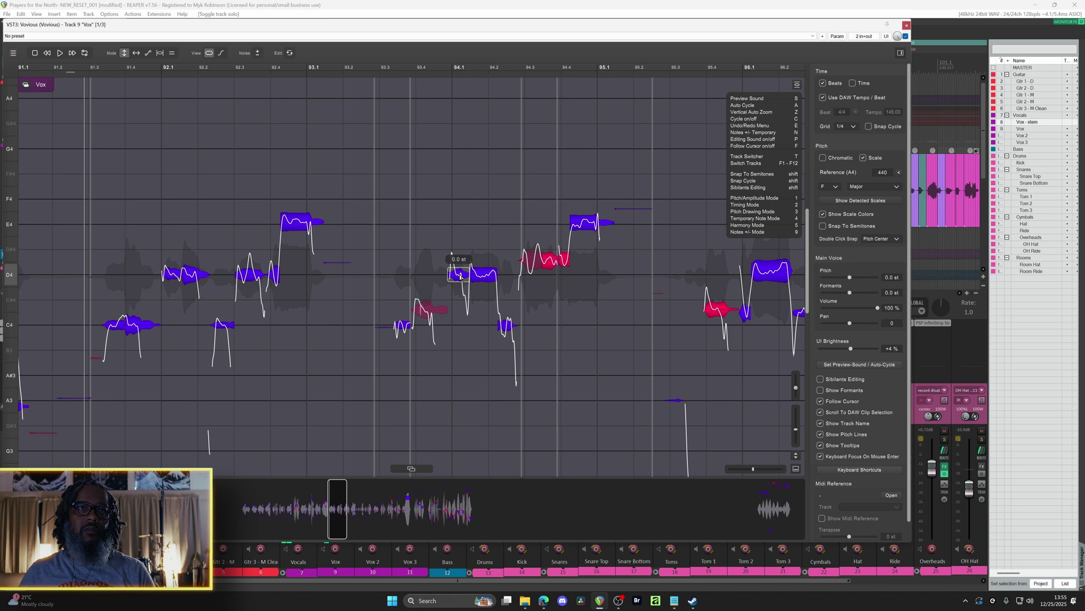
Move the two notes between beats 94.3 and 94.4 to D4 and play the phrase back.
click(508, 326)
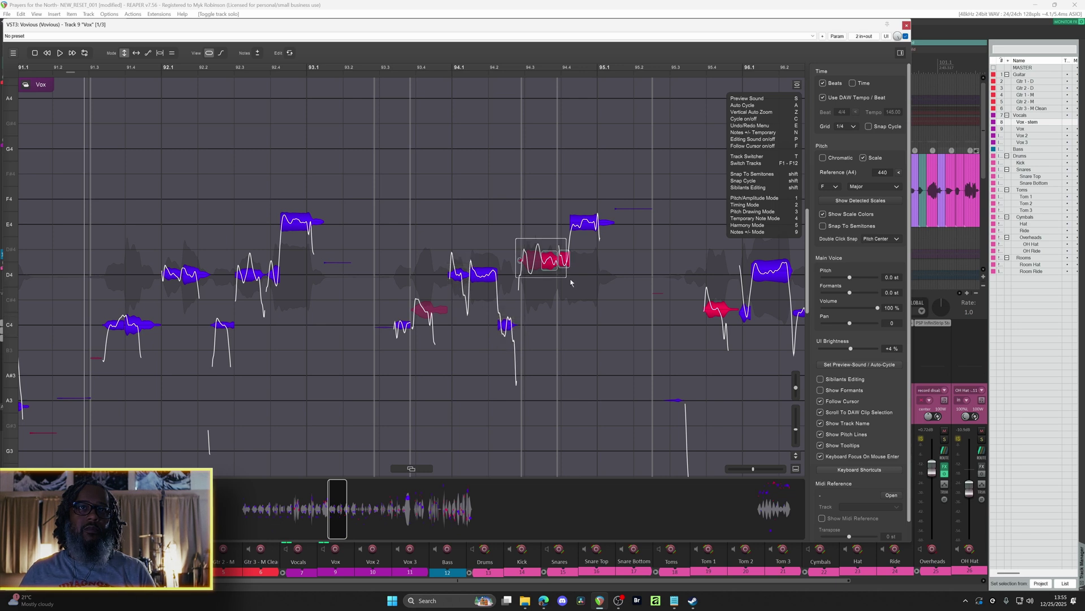
drag(548, 264, 551, 277)
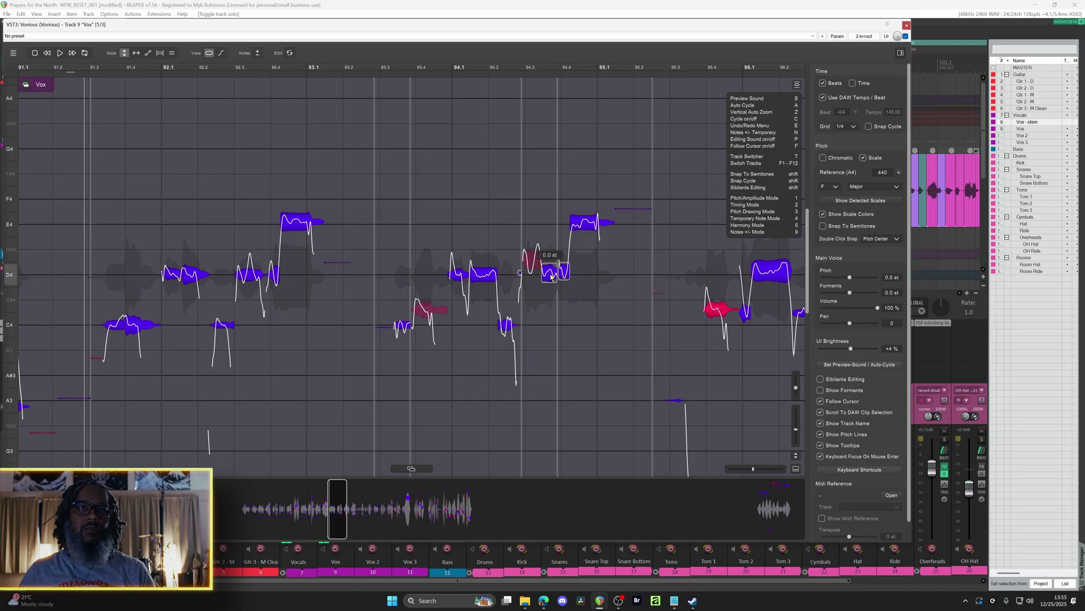
click(367, 73)
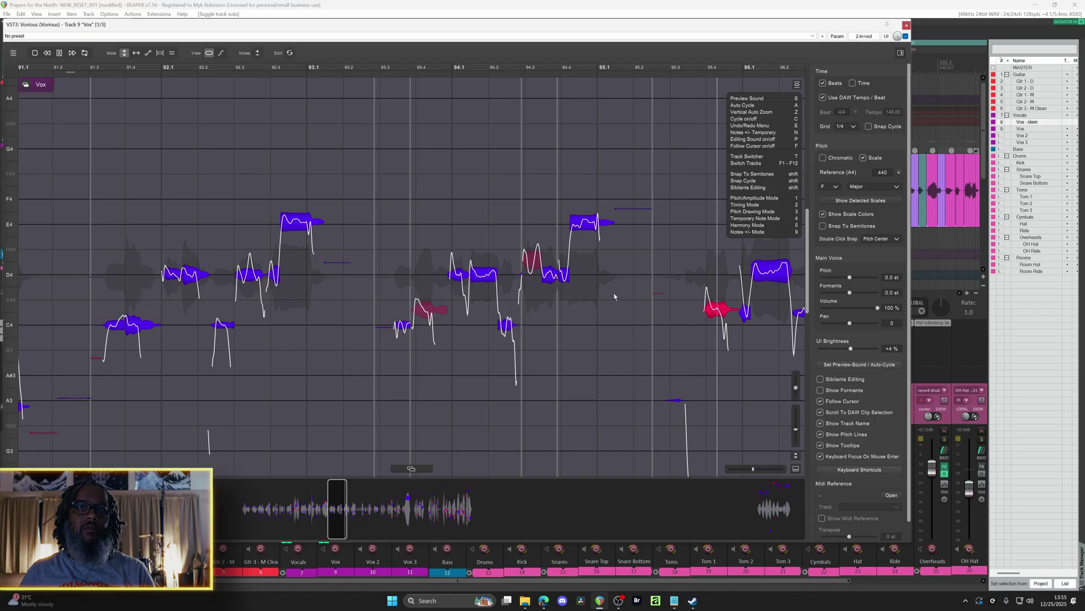
key(space)
Set the two notes around the start of bar 96 to C4 and the long note just after them to D4.
drag(295, 309, 380, 324)
click(350, 274)
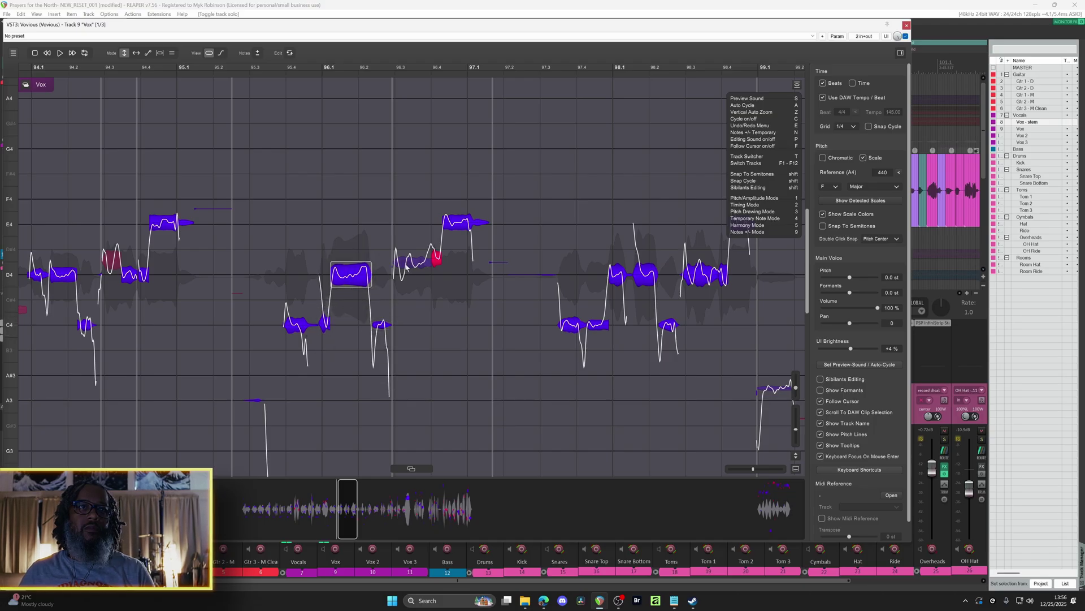
click(462, 222)
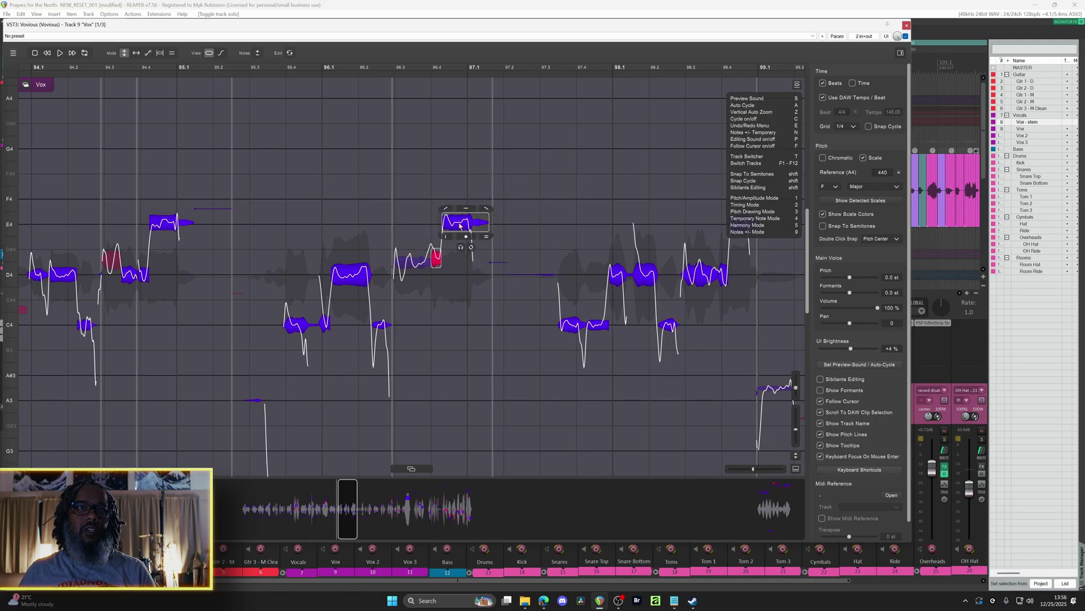
Open the list of the track's vocal clips, look through it and close it again.
click(412, 469)
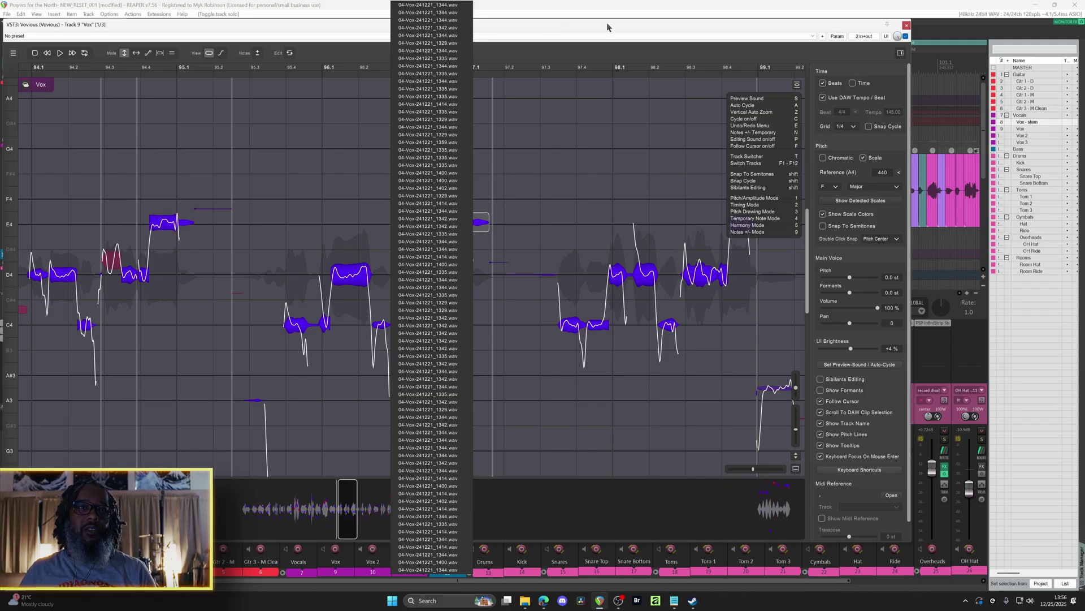
click(571, 214)
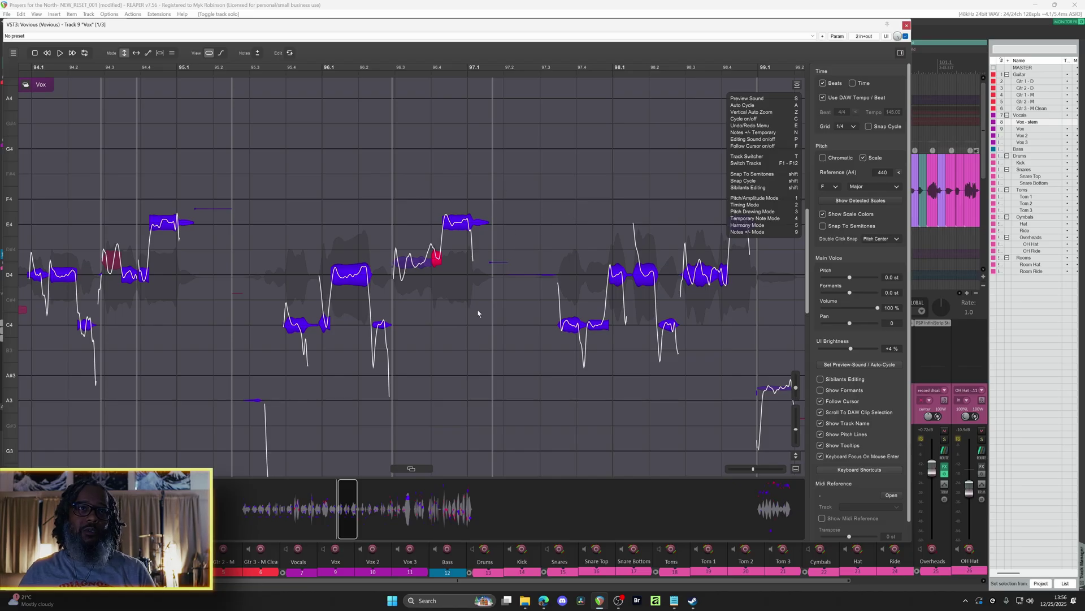
Lower the short note at beat 96.4 to D4, keep the following note on E4, and play the result briefly.
drag(436, 262, 437, 275)
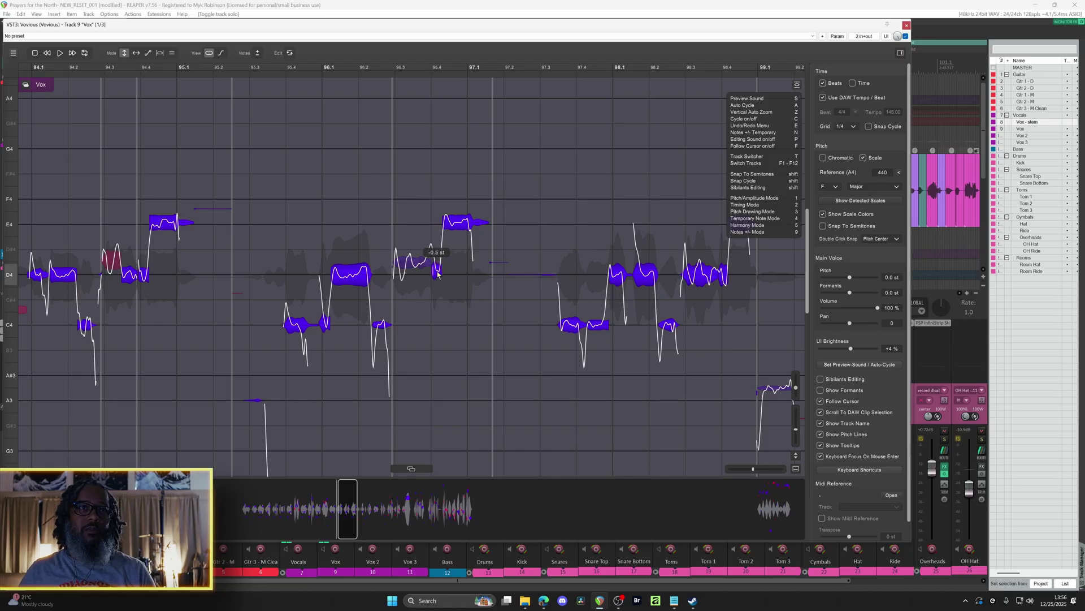
mouse_move(459, 225)
mouse_down()
mouse_move(459, 243)
mouse_move(459, 225)
mouse_up()
key(space)
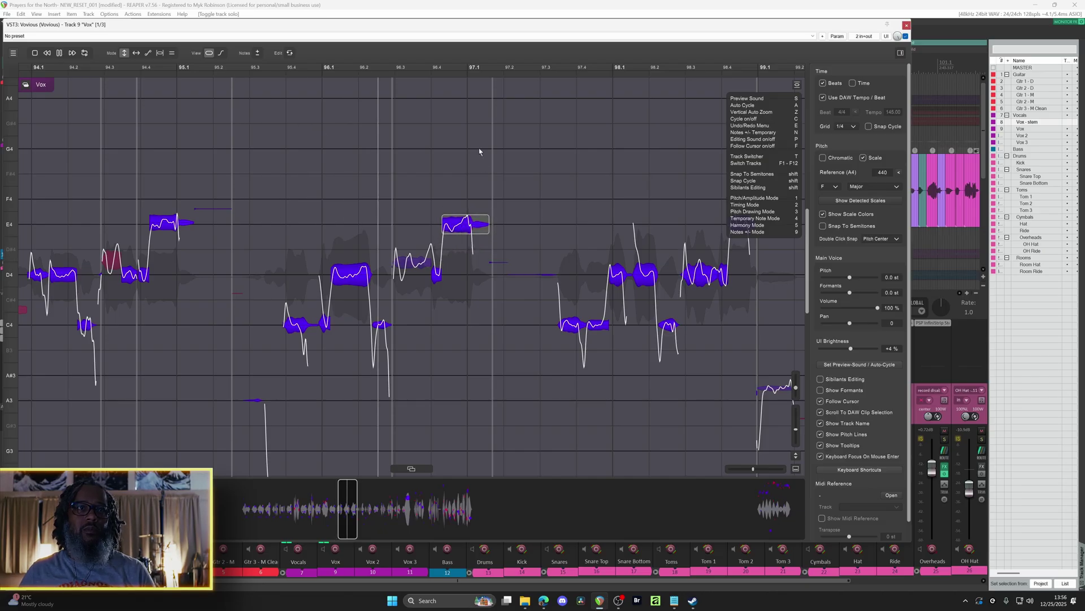
key(space)
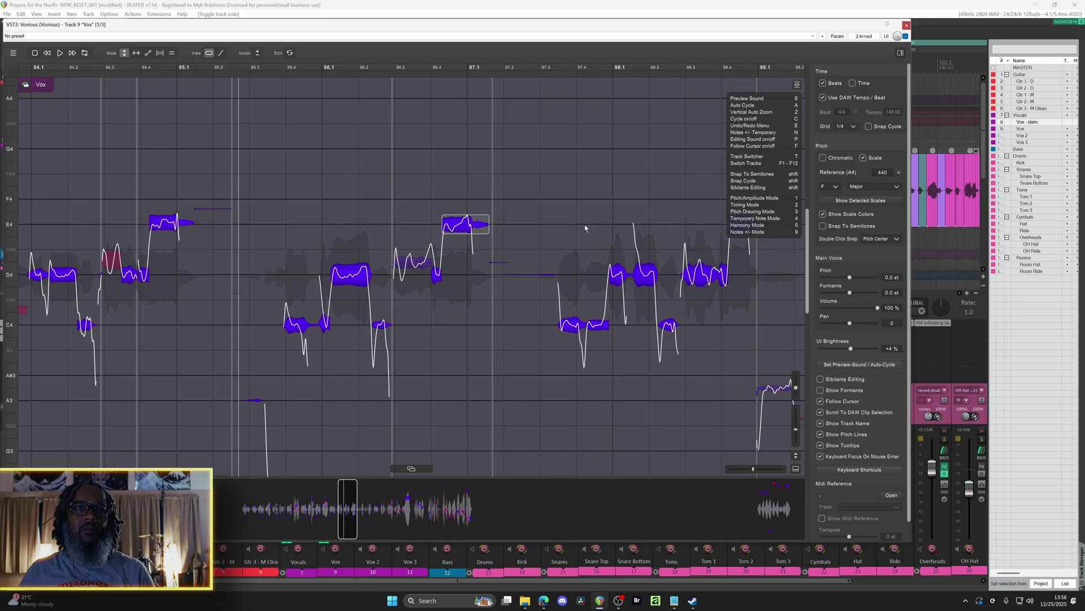
Listen briefly to the next phrase, starting playback just before beat 97.3.
scroll(517, 243, right, 4)
click(427, 67)
key(space)
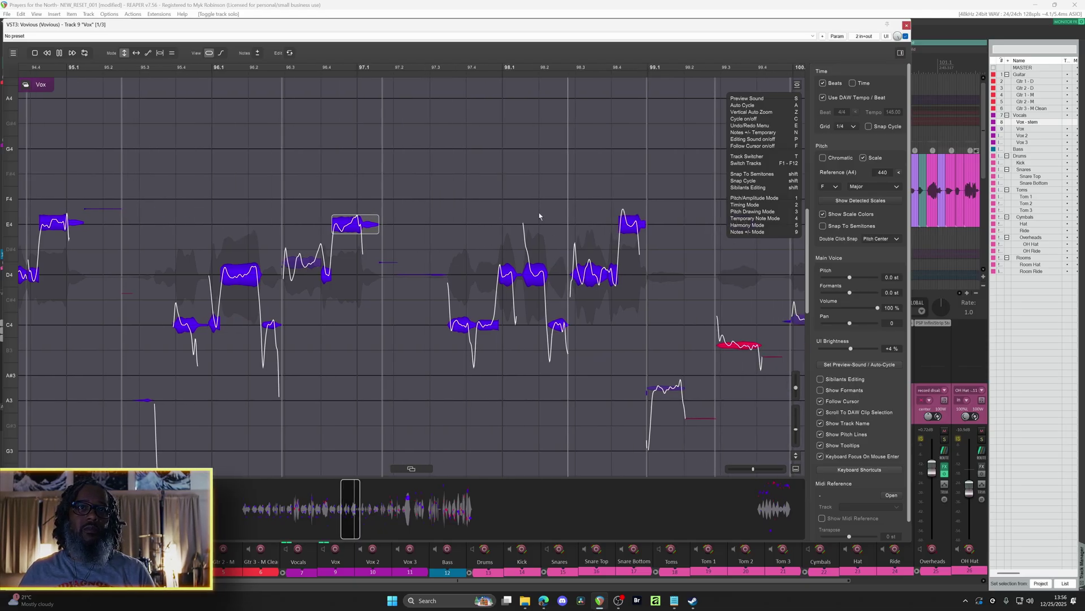
key(space)
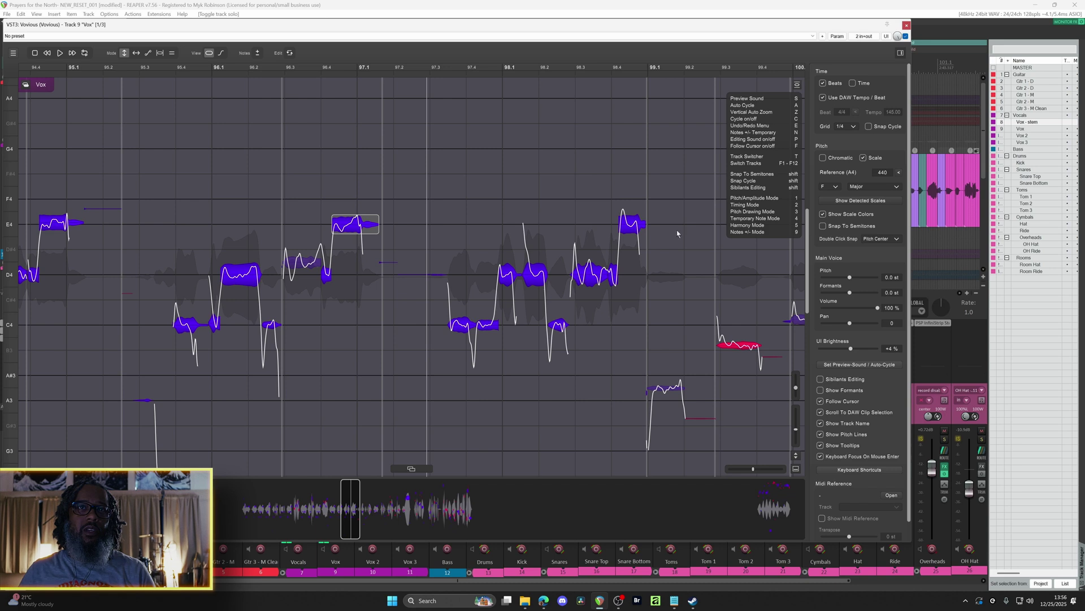
Close the Vovious editor and unsolo the Vox track to hear the corrected vocal in the full mix.
click(906, 26)
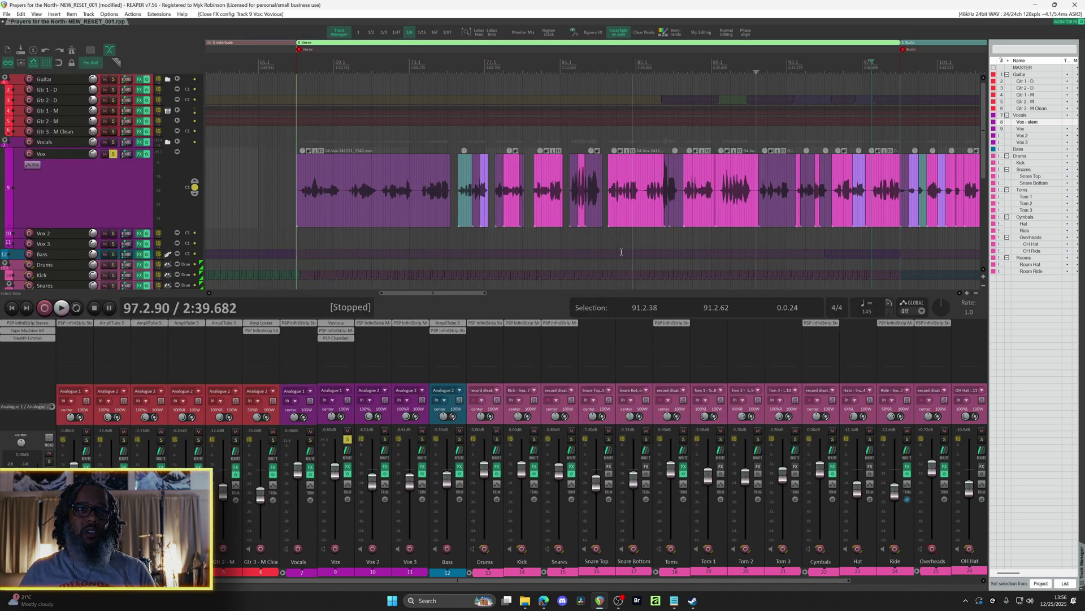
click(348, 440)
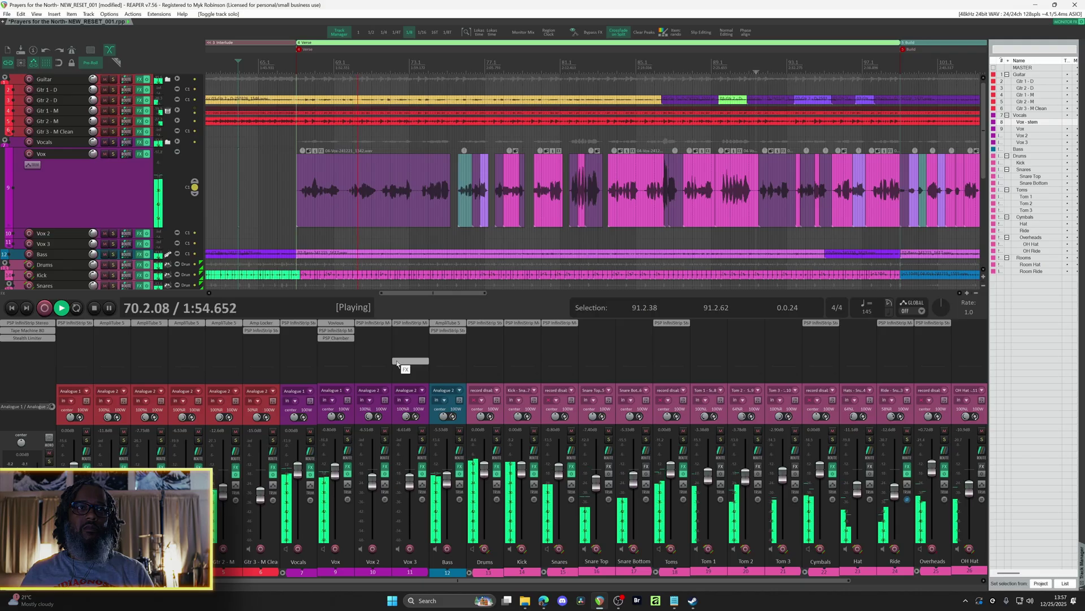
Adjust the VCA Pressor makeup gain in the Vox track's PSP InfiniStrip and close the plug-in.
click(336, 330)
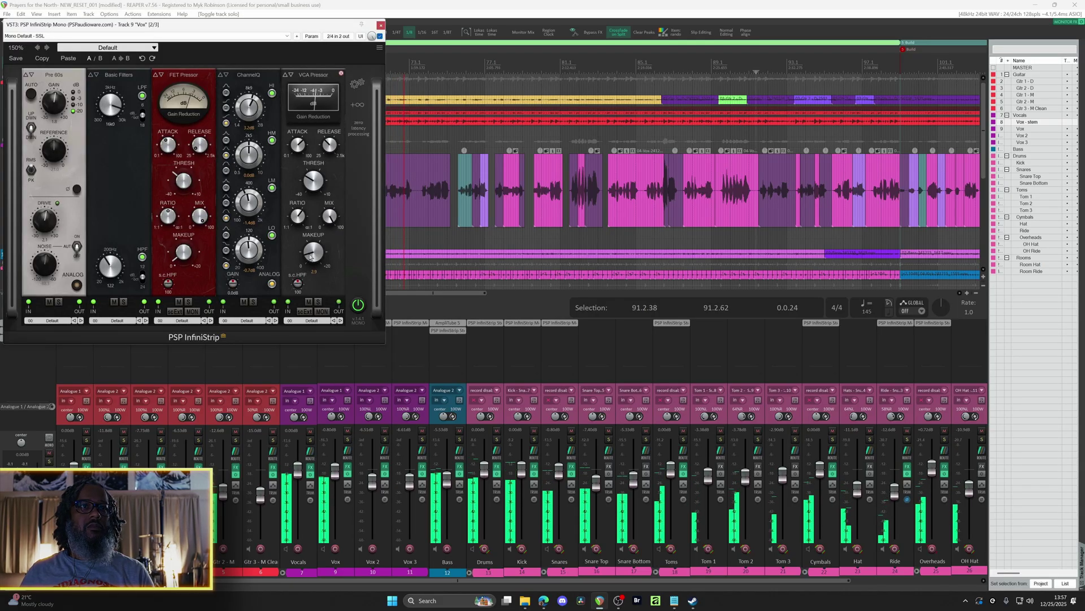
click(311, 253)
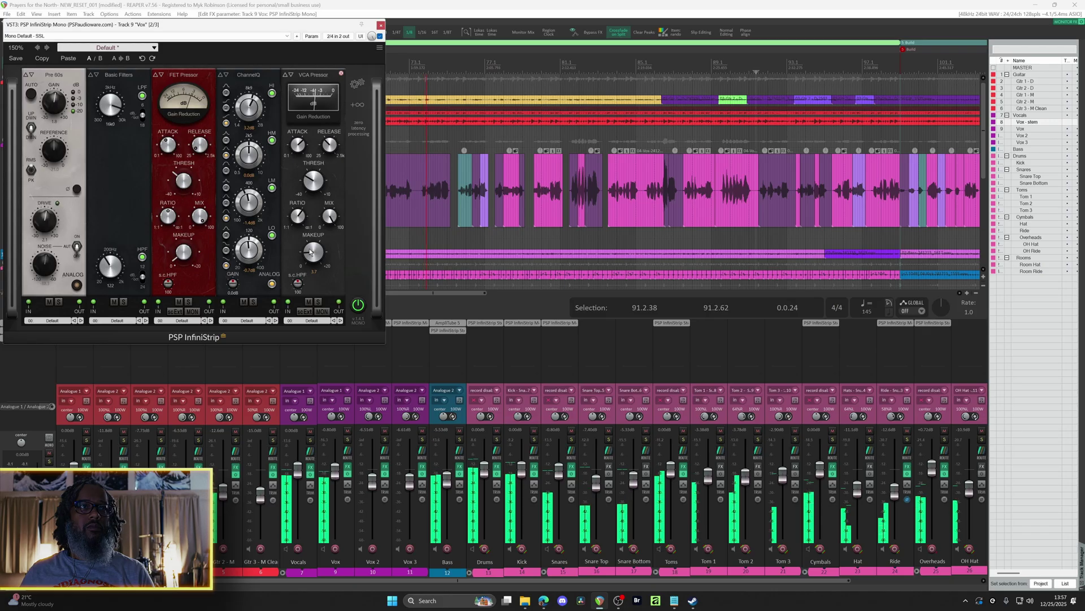
click(381, 26)
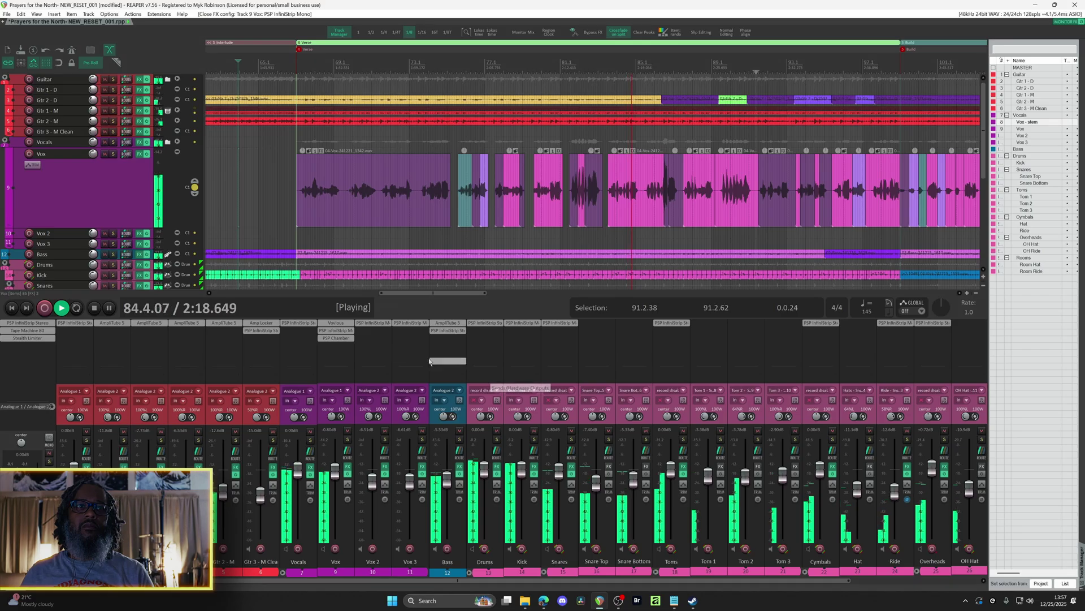
Reopen Vovious on the Vox track during playback and examine the notes from bar 93 to bar 103.
click(337, 323)
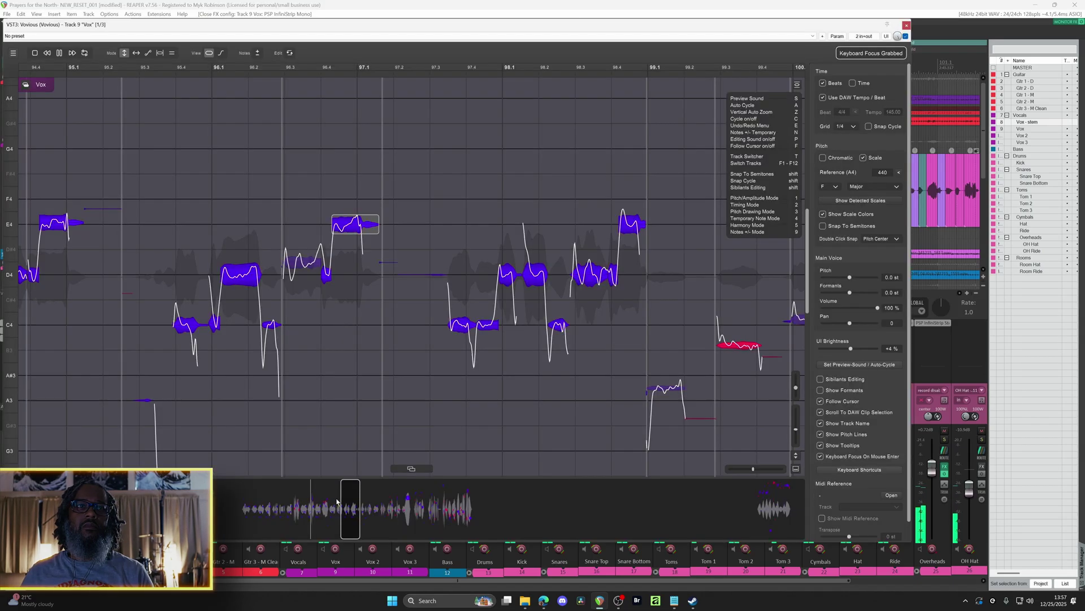
drag(337, 501, 327, 514)
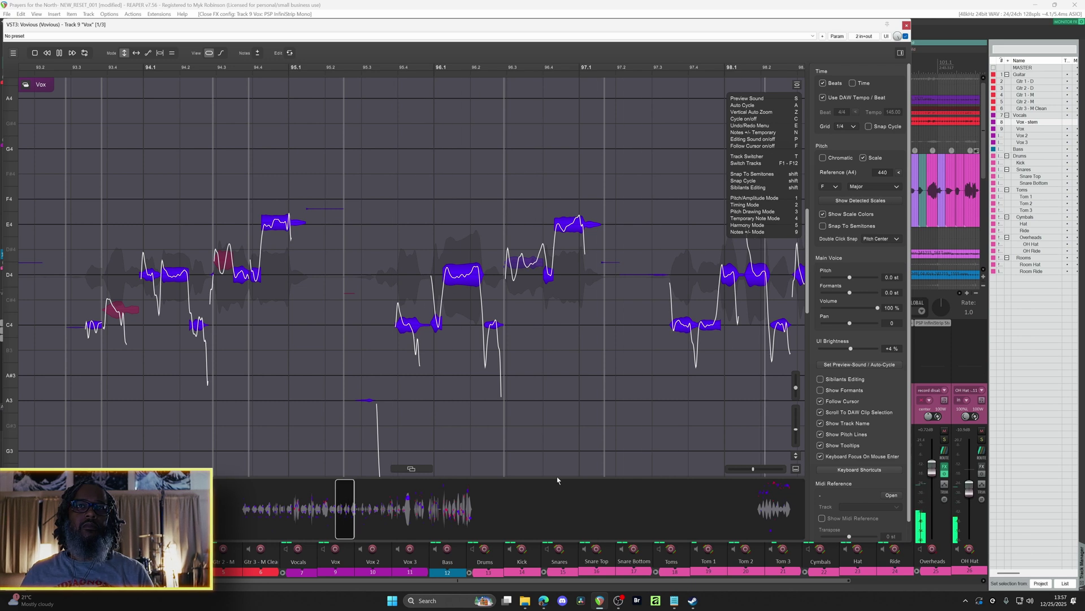
mouse_move(495, 341)
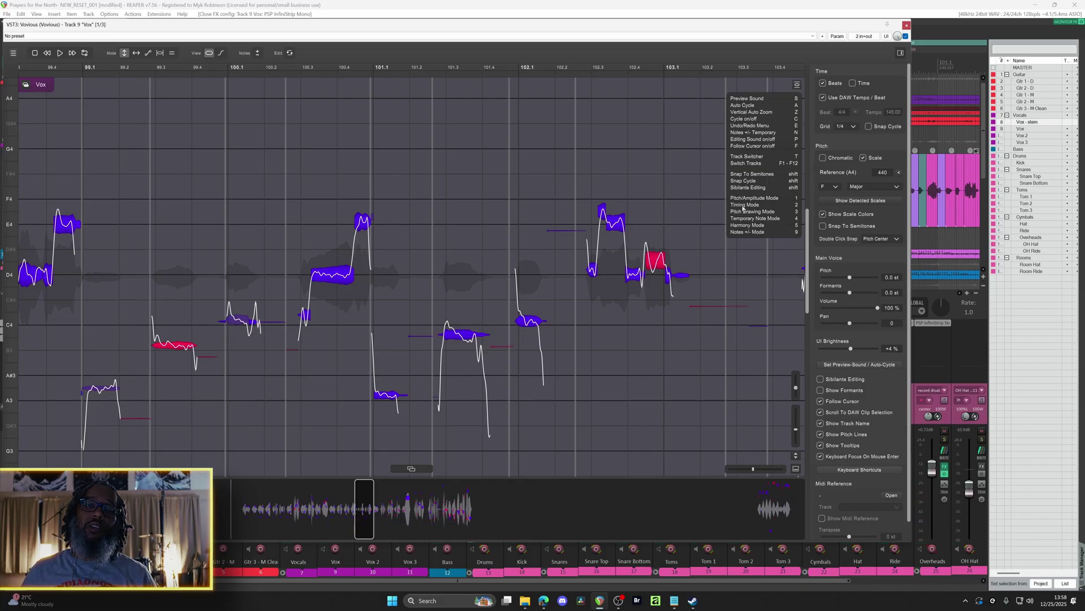